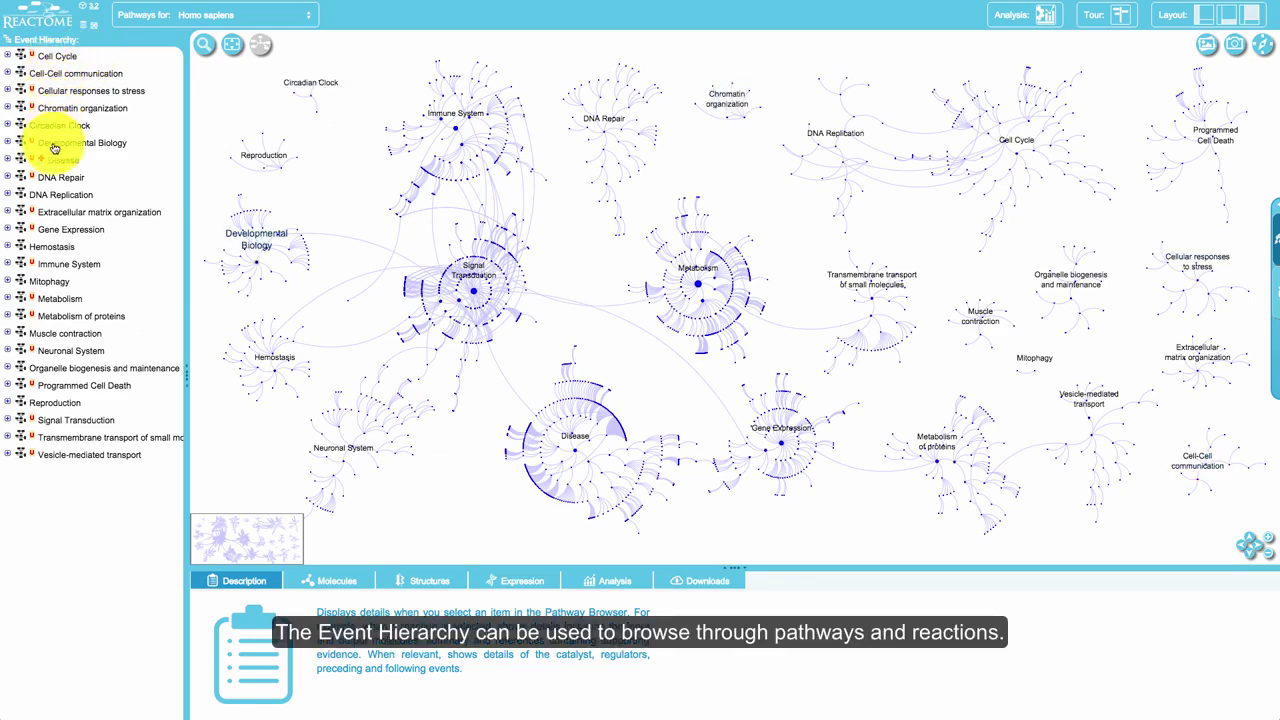
# Browse the Immune System hierarchy through Adaptive Immune System and select Class I MHC mediated antigen processing & presentation
pyautogui.click(50, 264)
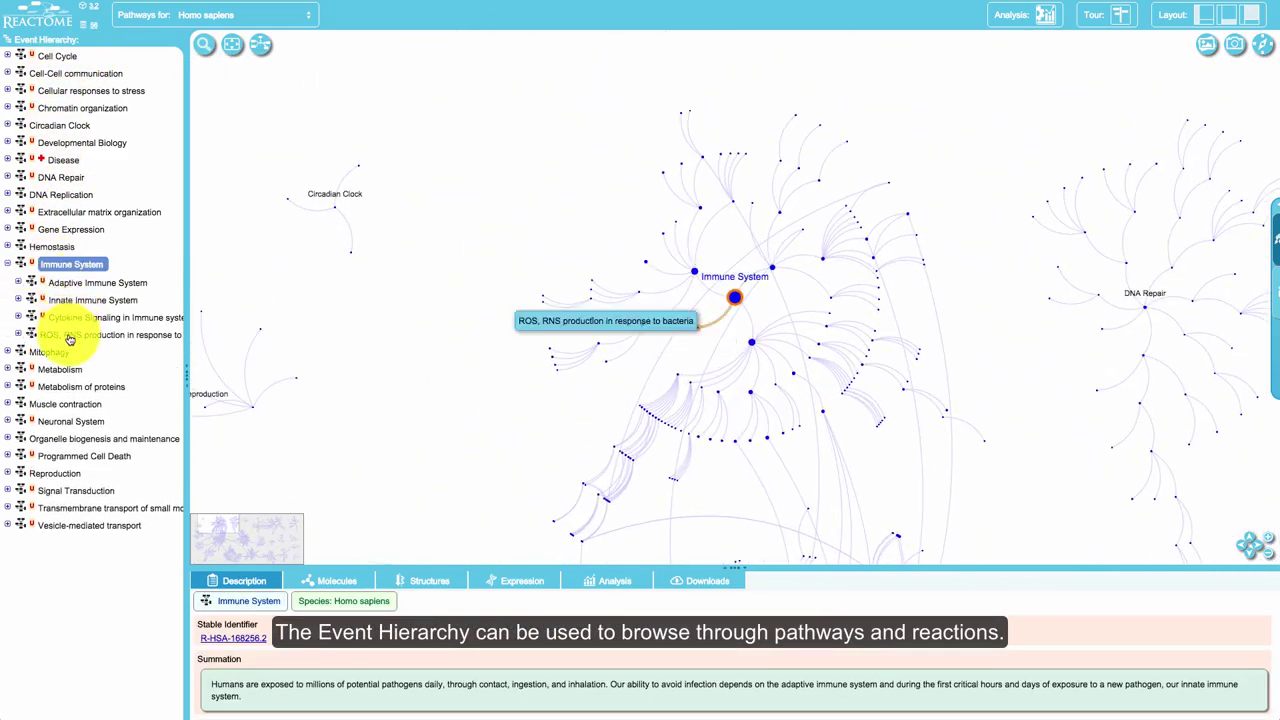
pyautogui.click(66, 283)
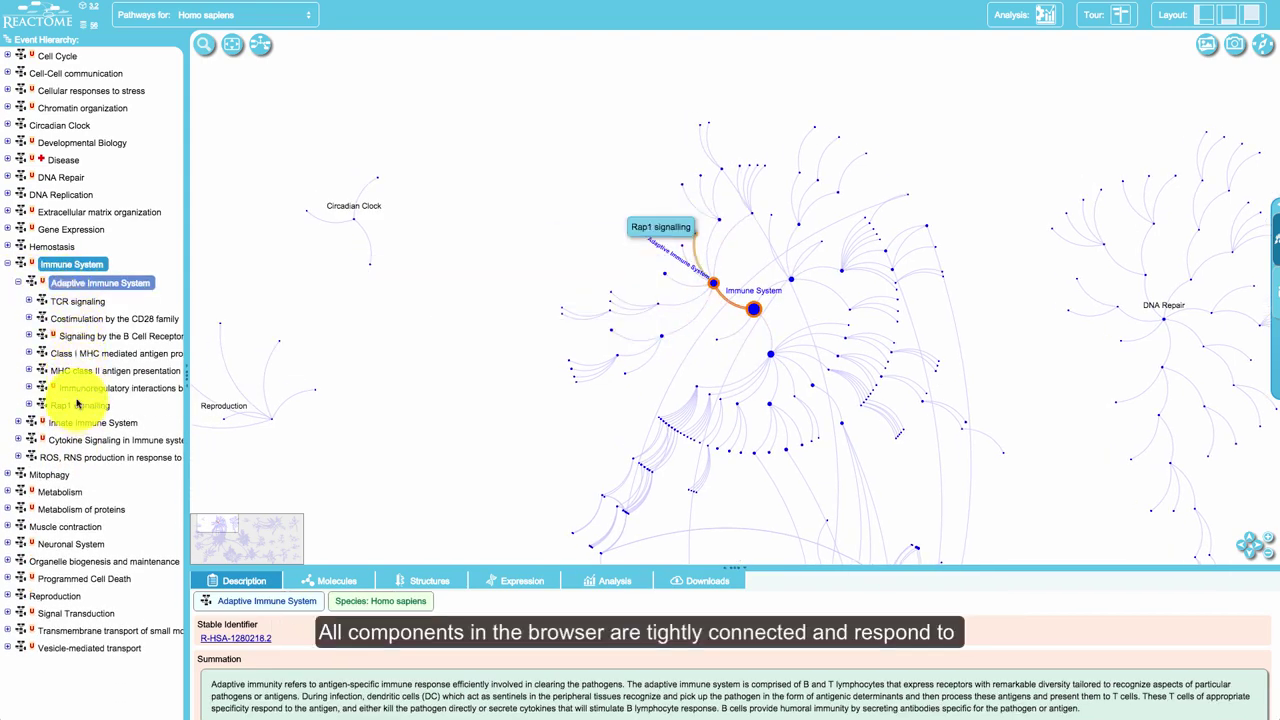
pyautogui.click(79, 355)
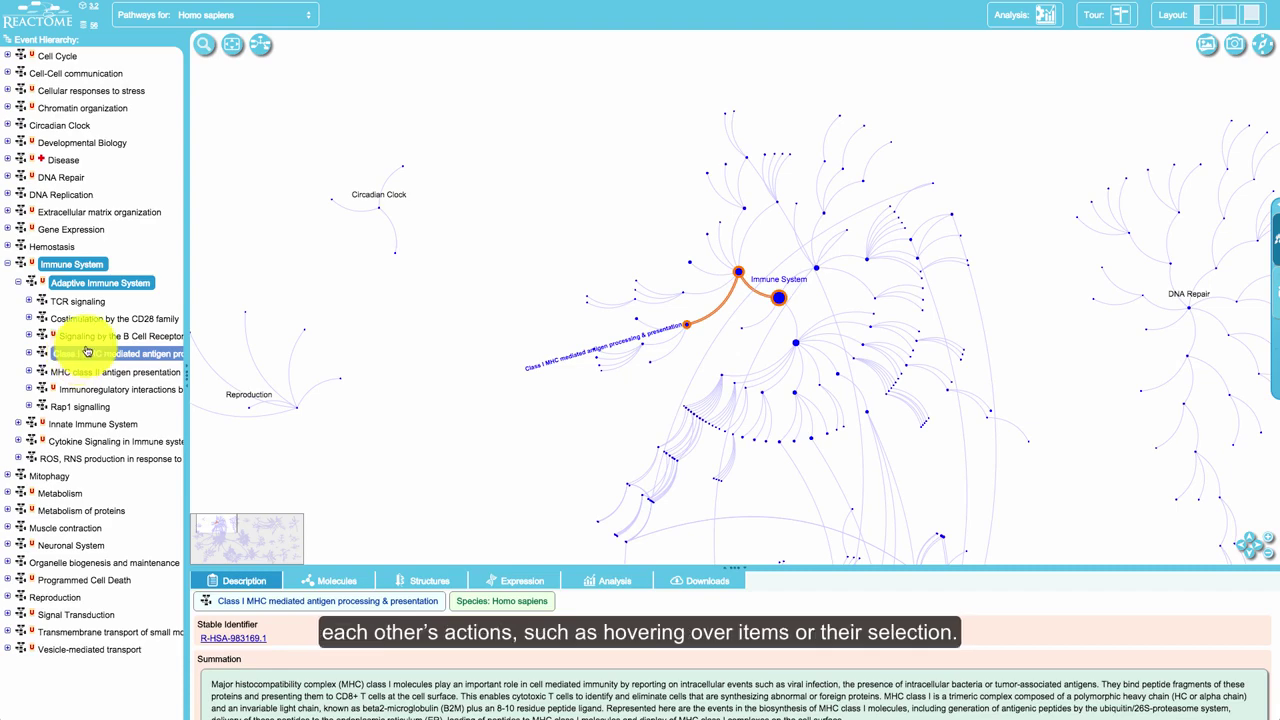
# Collapse the Immune System branch, clear the pathway selection and fit the whole pathways overview in view
pyautogui.click(8, 263)
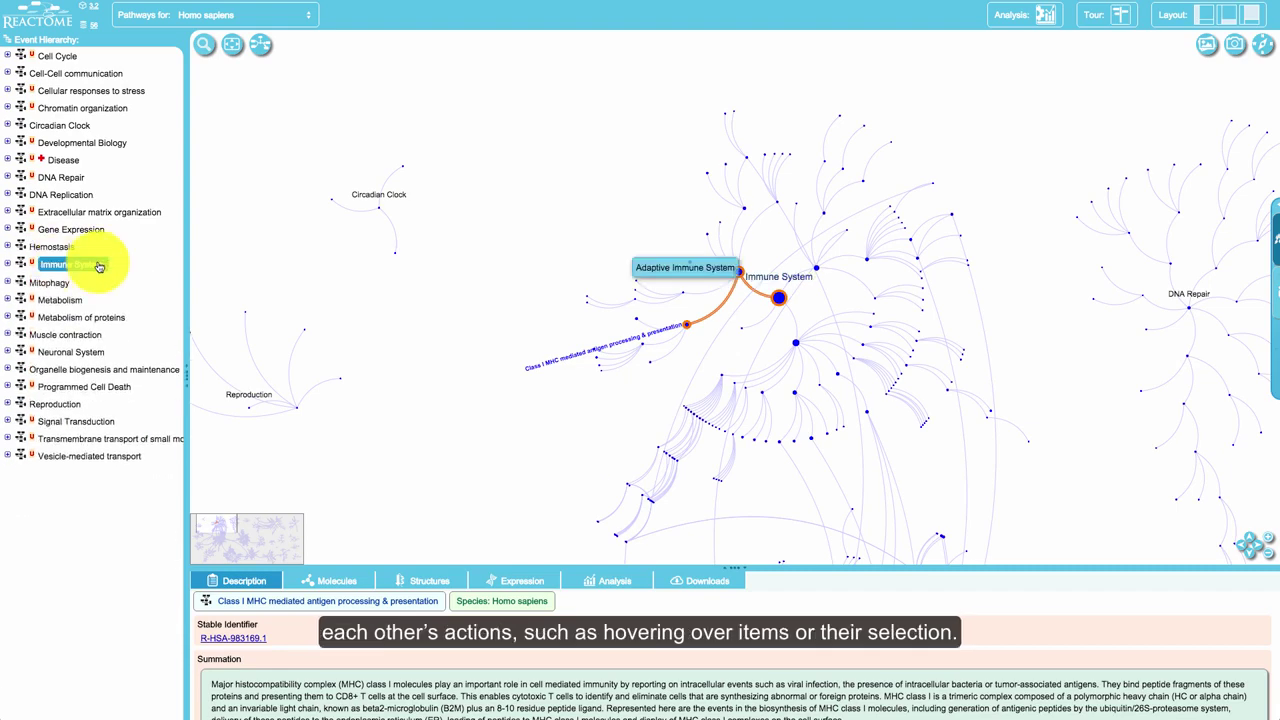
pyautogui.click(276, 265)
pyautogui.click(240, 50)
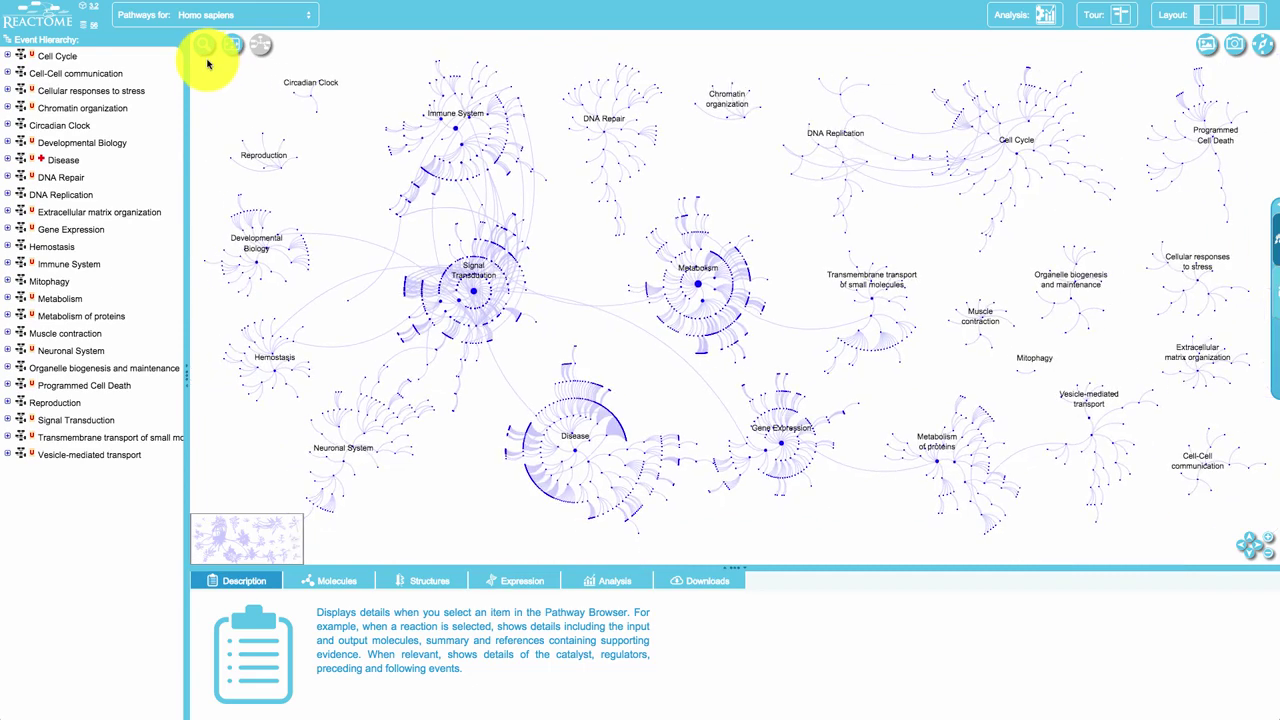
# Search the pathways for "class antigen", view MHC class II antigen presentation, and select Class I MHC mediated antigen processing & presentation
pyautogui.click(204, 48)
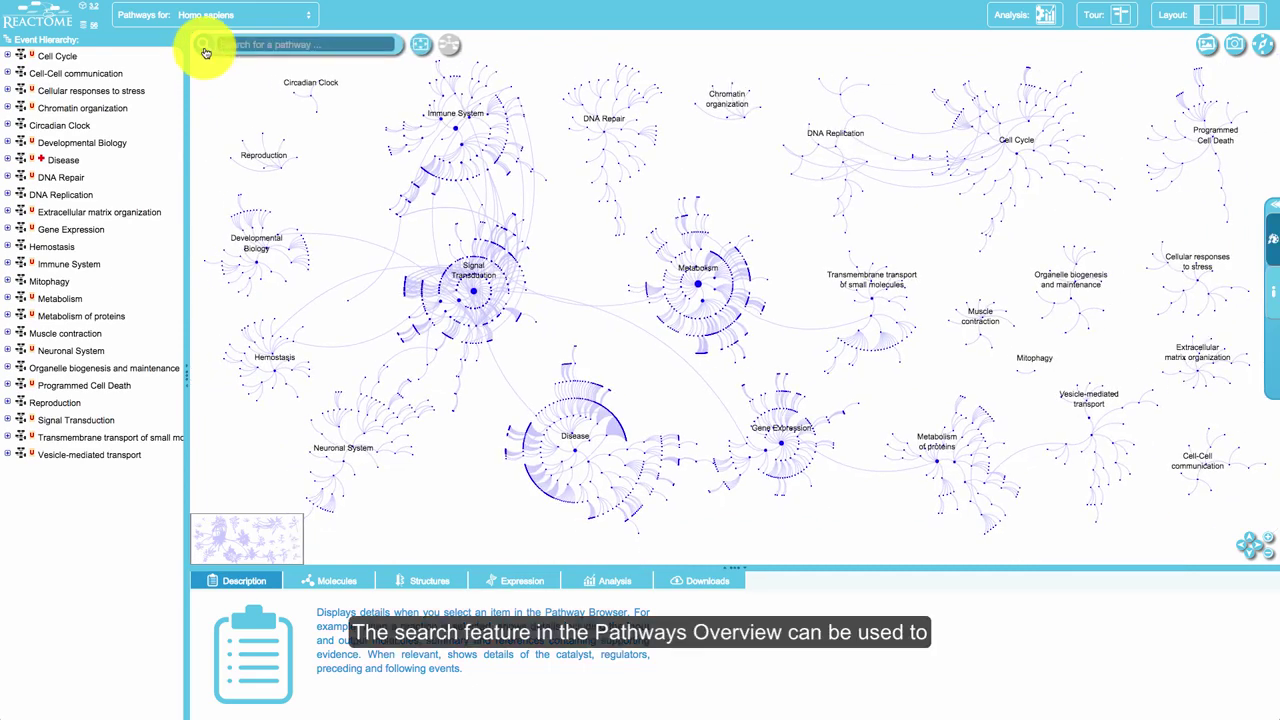
pyautogui.write('class')
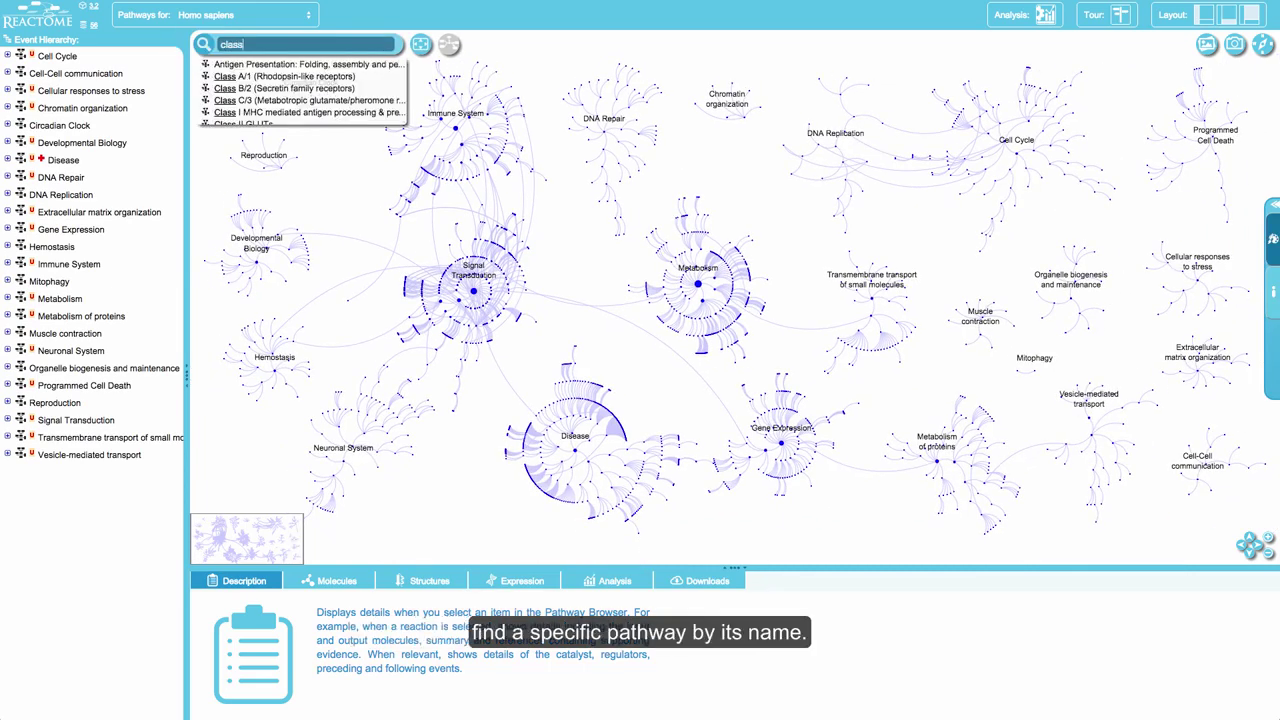
pyautogui.write(' antigen')
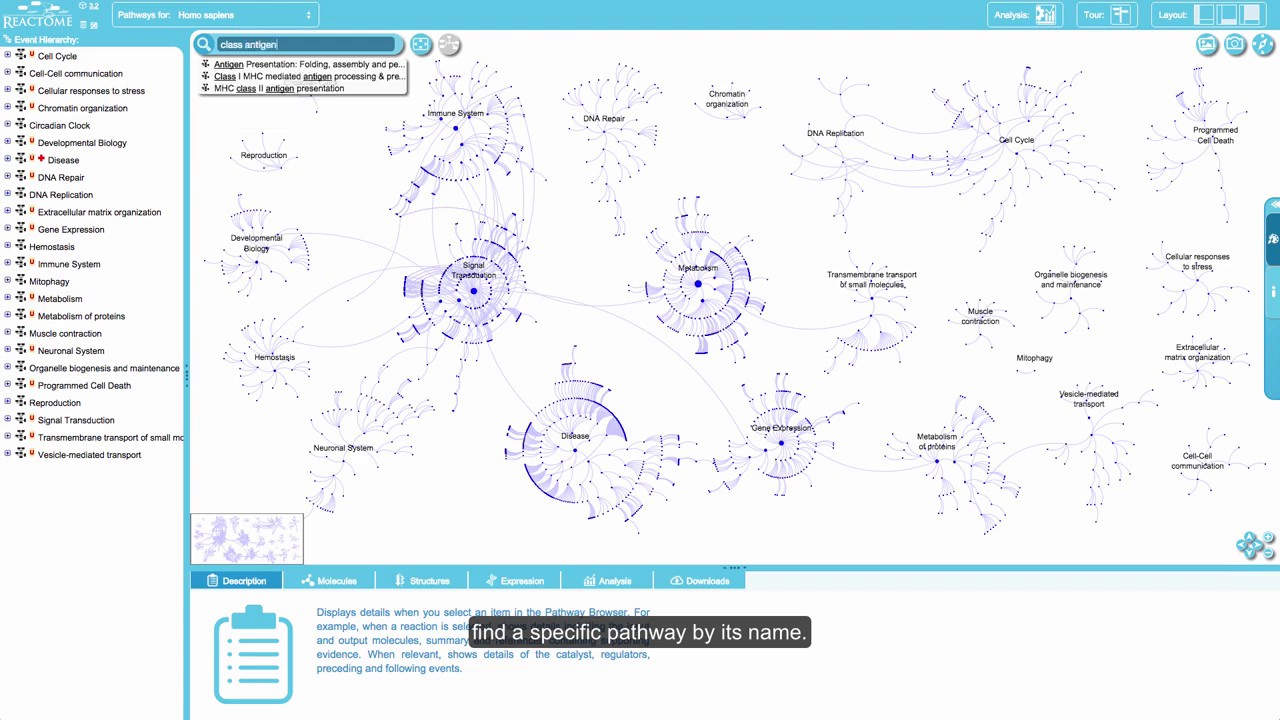
pyautogui.click(241, 92)
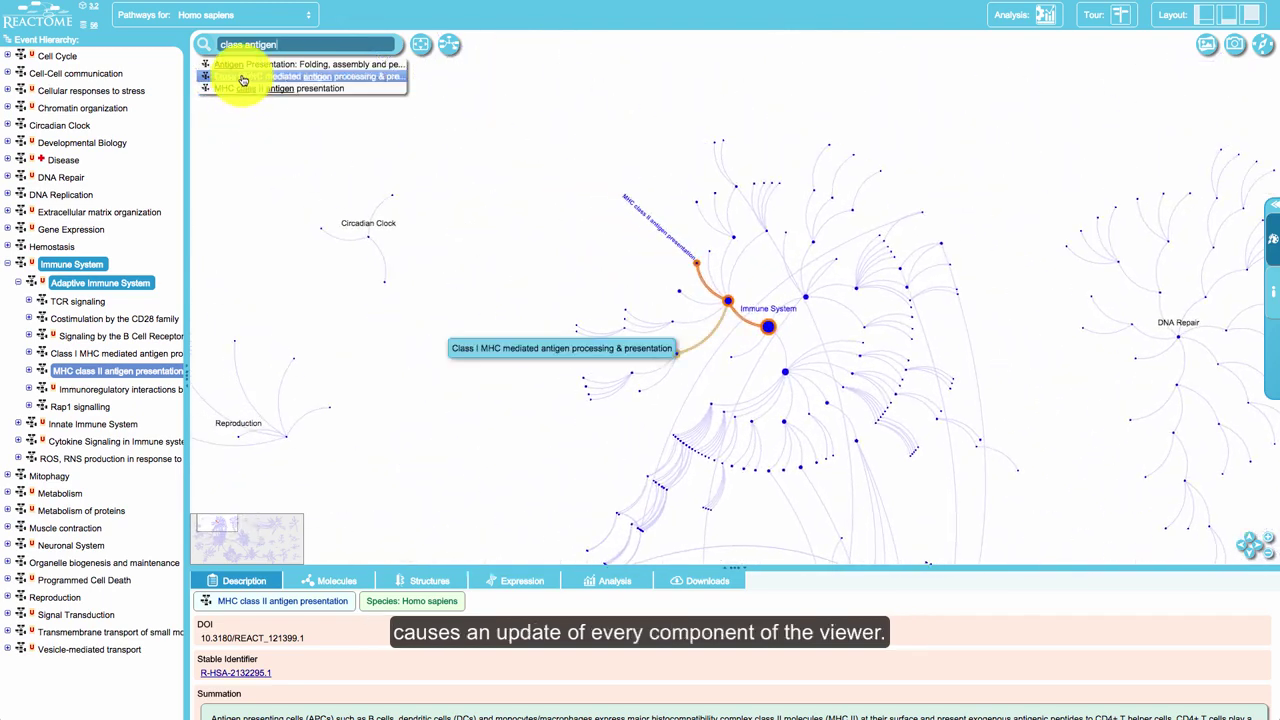
pyautogui.click(242, 78)
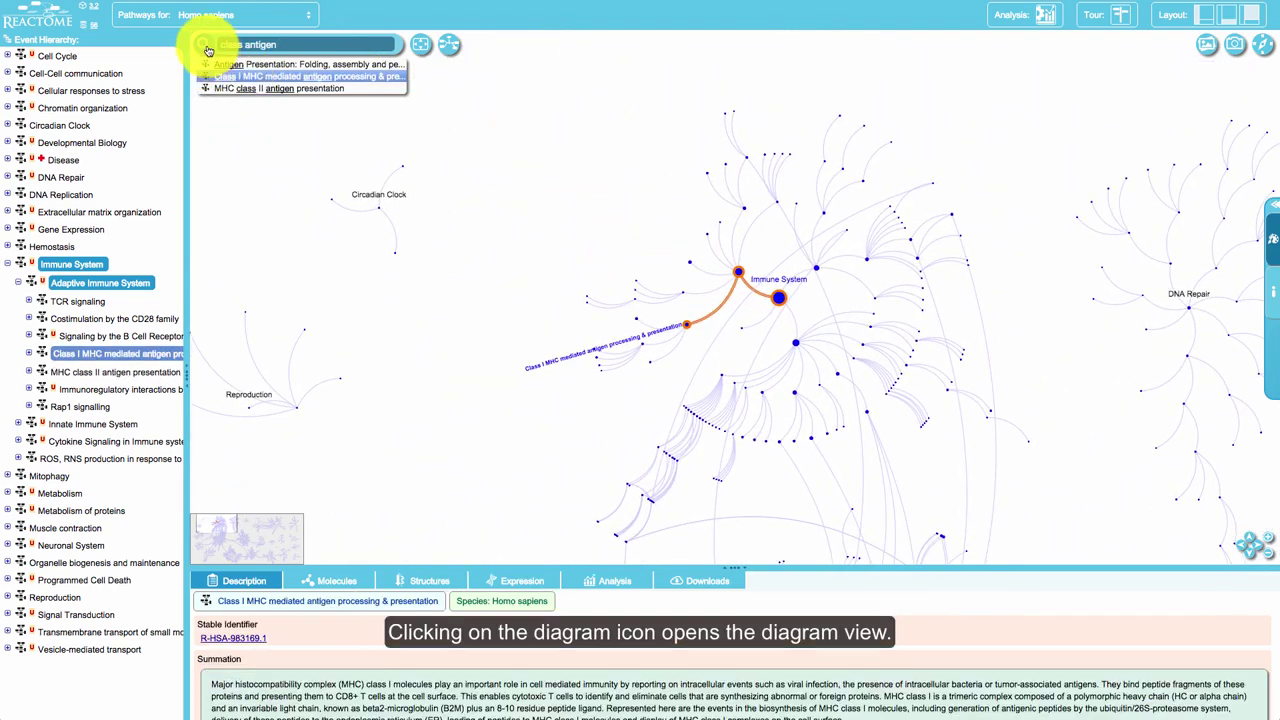
pyautogui.click(207, 47)
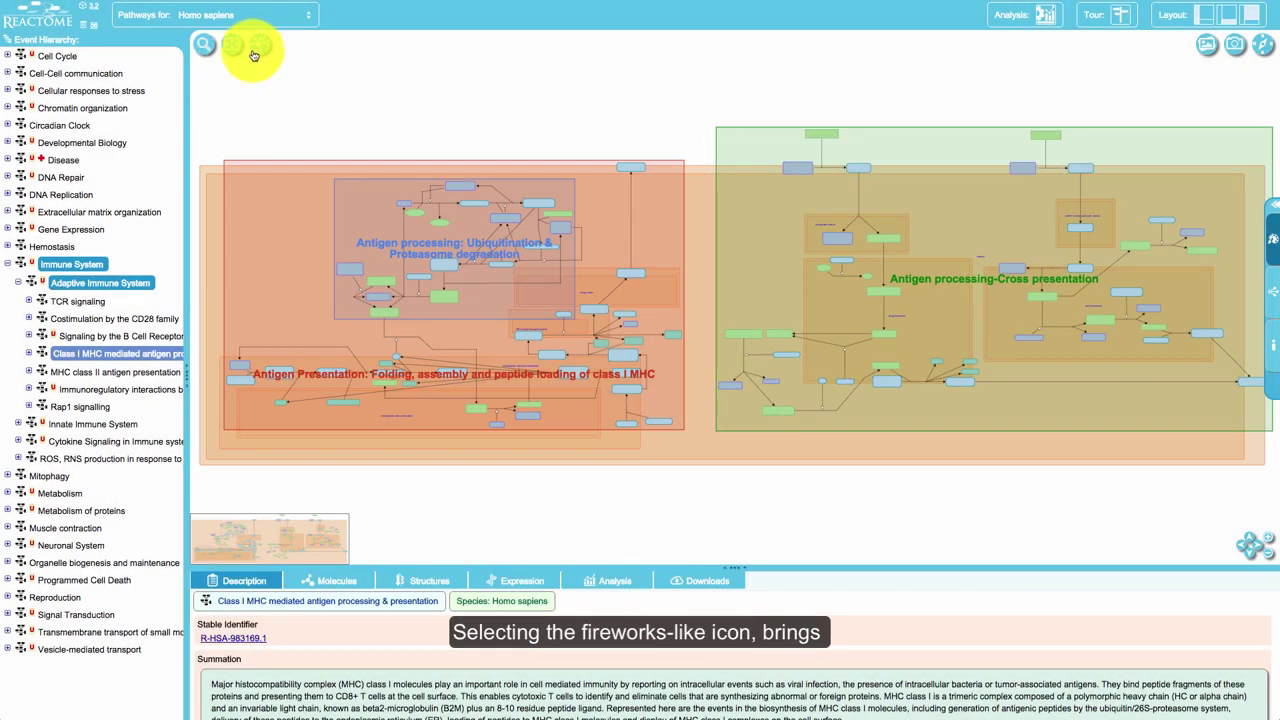
# Return to the pathways overview and select the reaction Proteasomal clevage of exogenous antigen under Antigen processing-Cross presentation
pyautogui.click(259, 48)
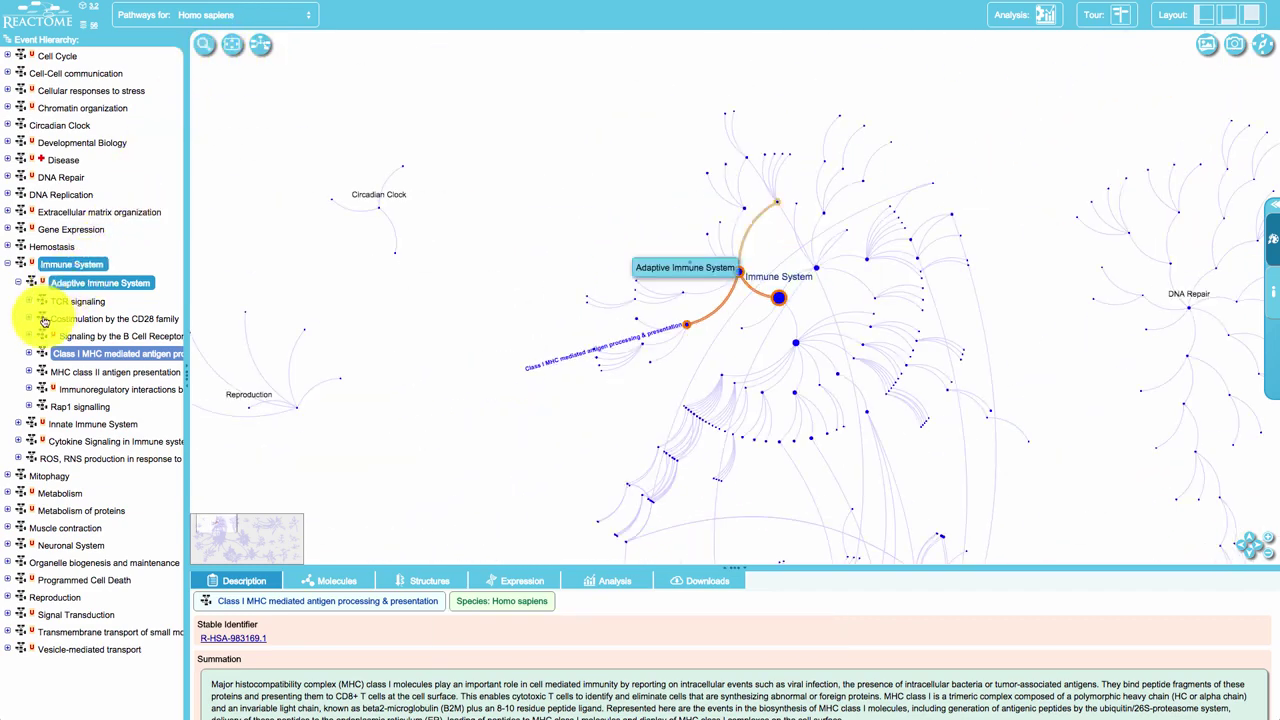
pyautogui.click(29, 355)
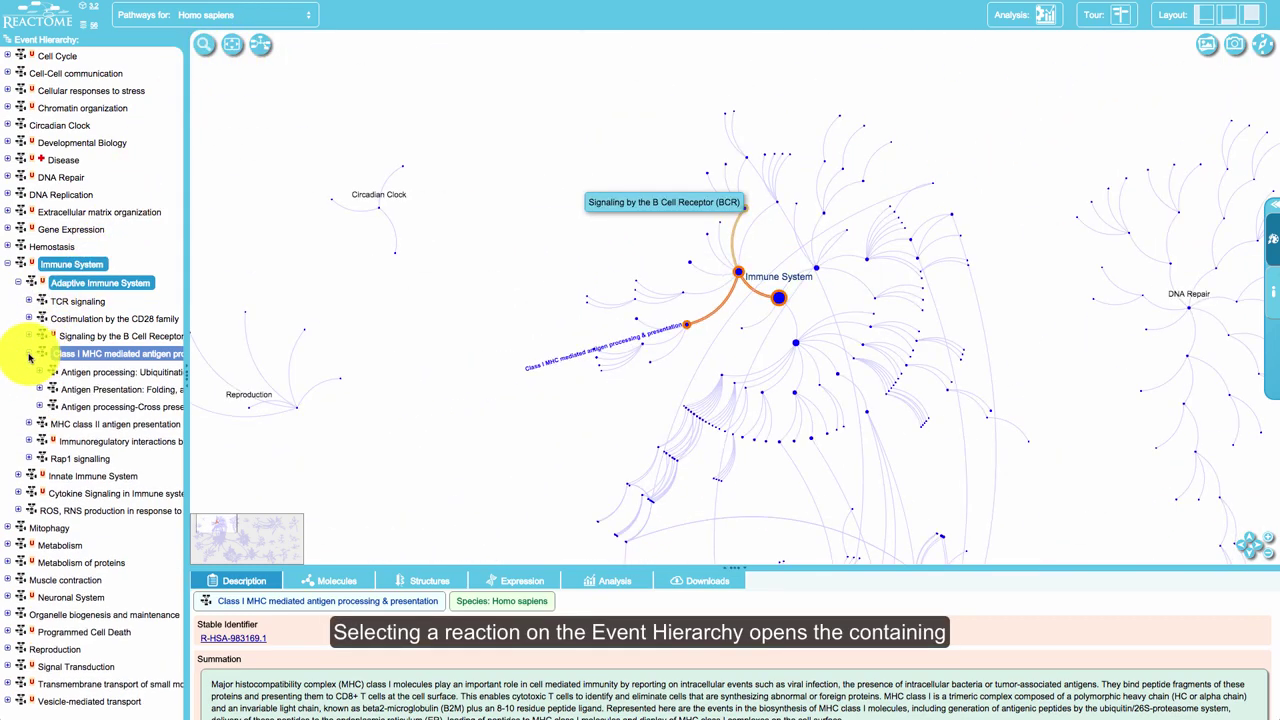
pyautogui.click(40, 407)
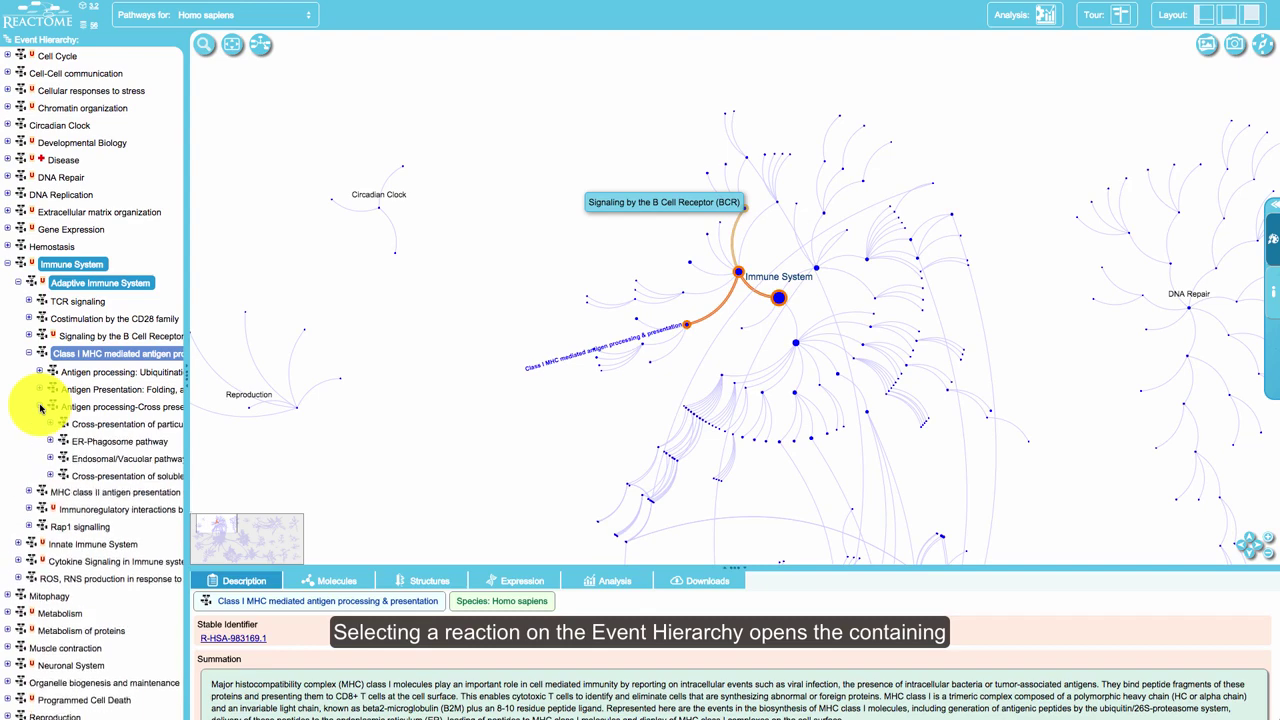
pyautogui.click(51, 476)
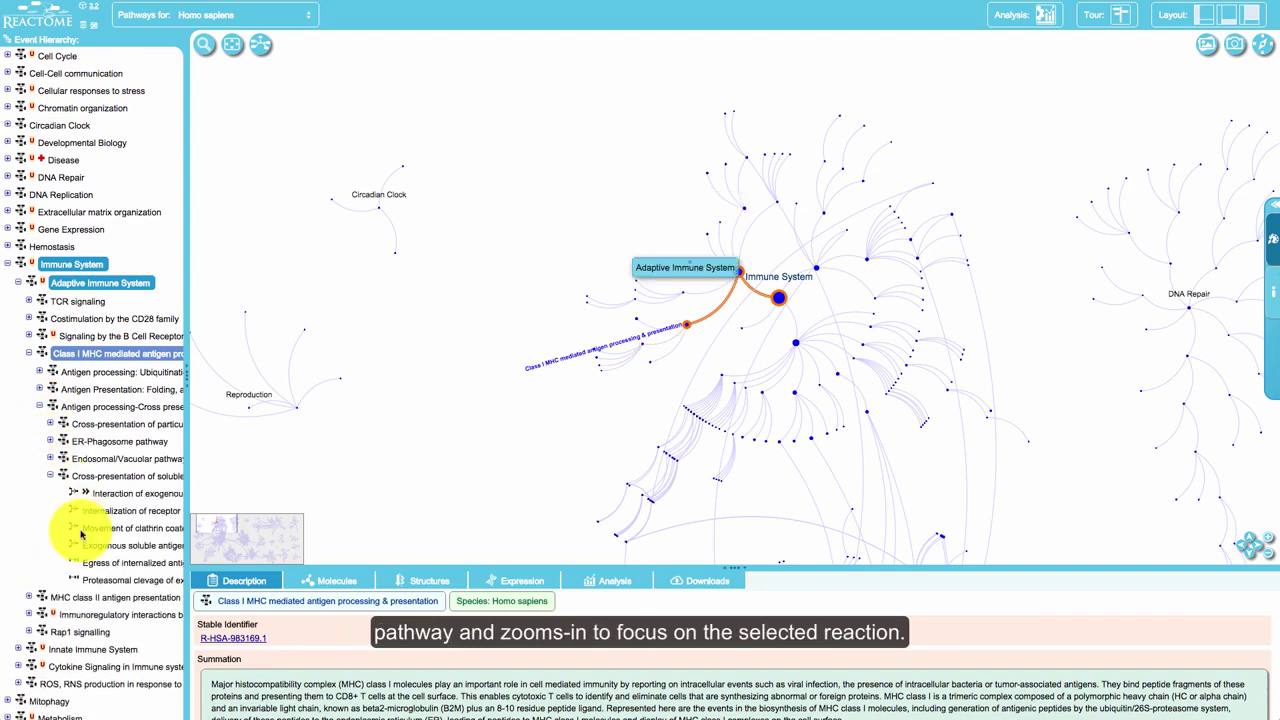
pyautogui.click(110, 581)
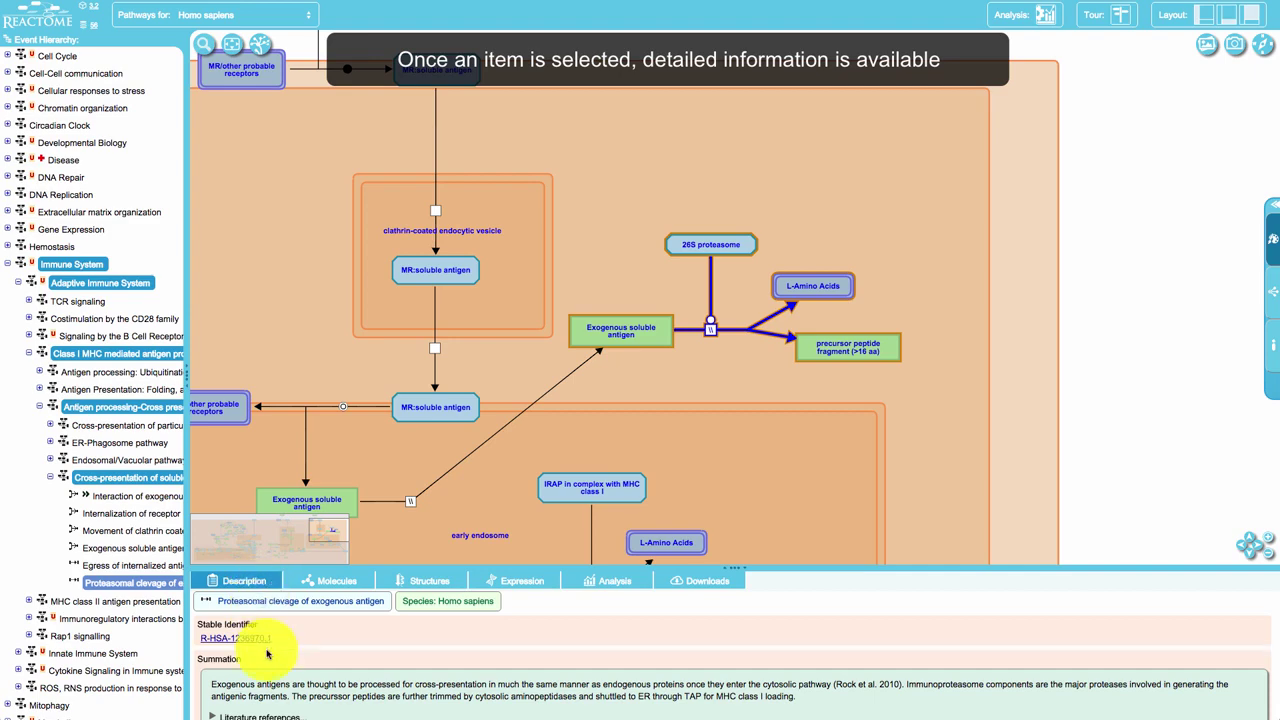
# Review the selected reaction's description, including its summation, input, catalyst activity and output
pyautogui.scroll(-10, 268, 651)
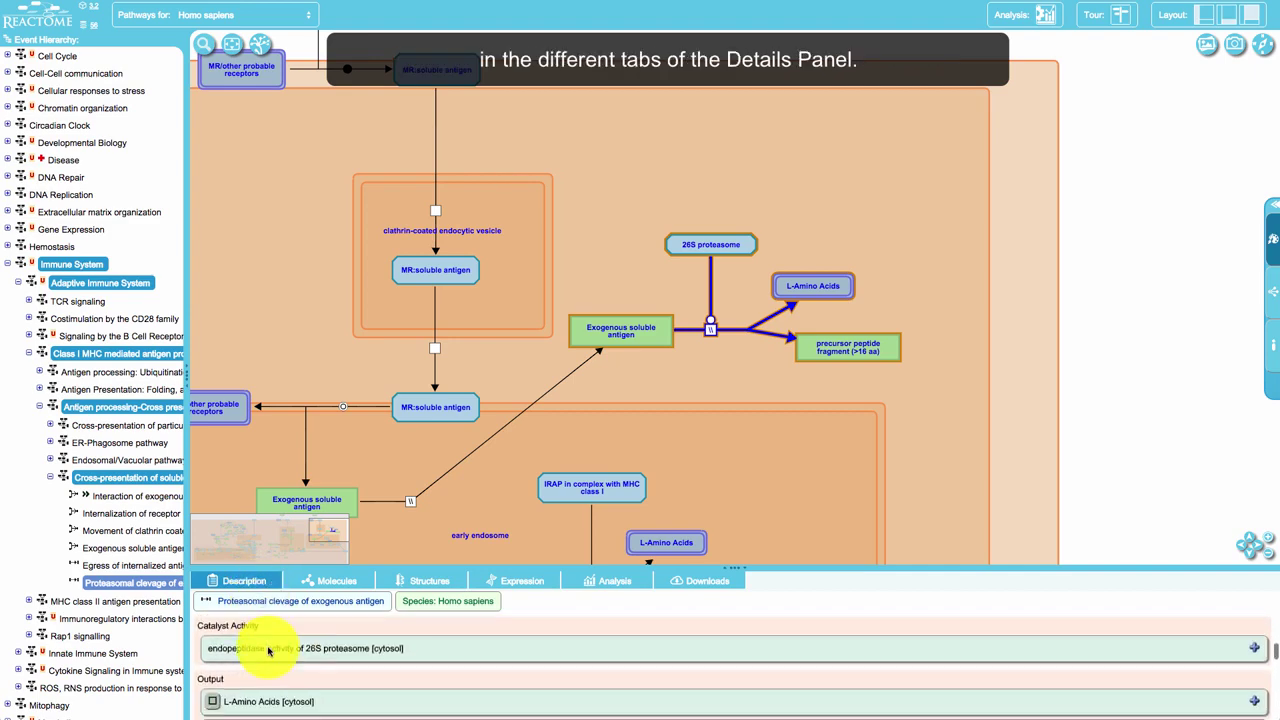
pyautogui.scroll(8, 268, 651)
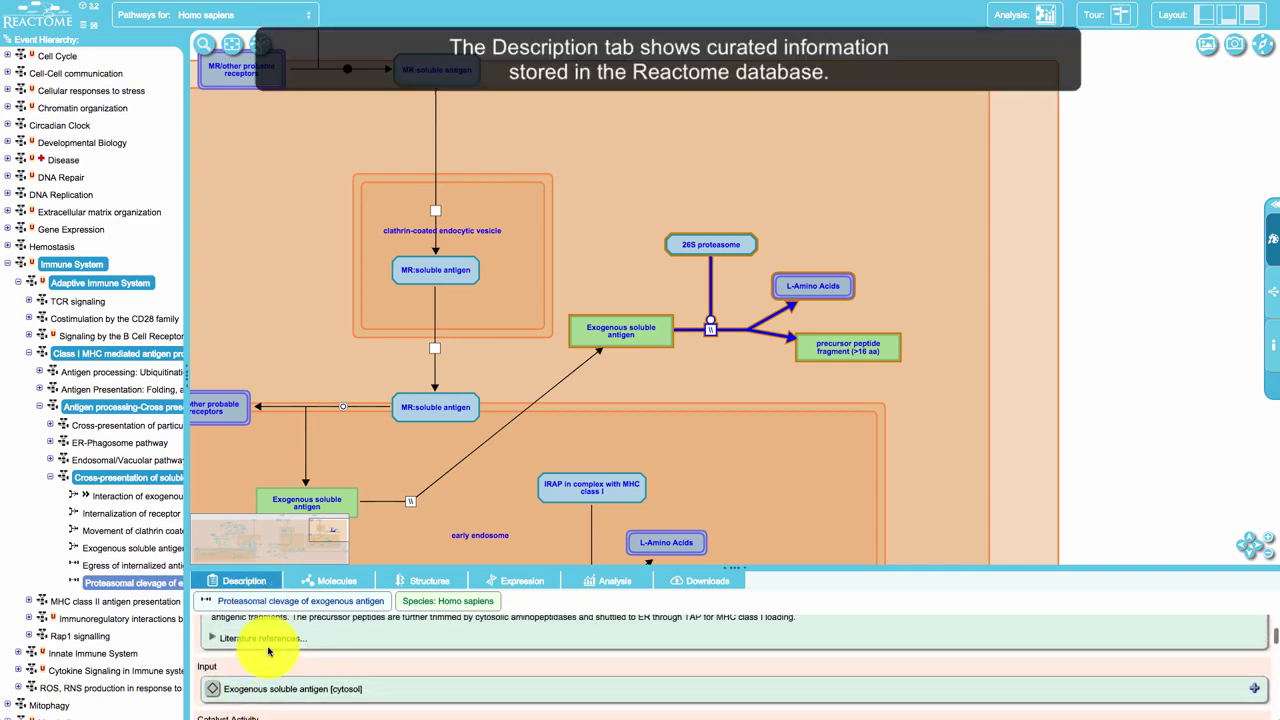
pyautogui.scroll(3, 268, 651)
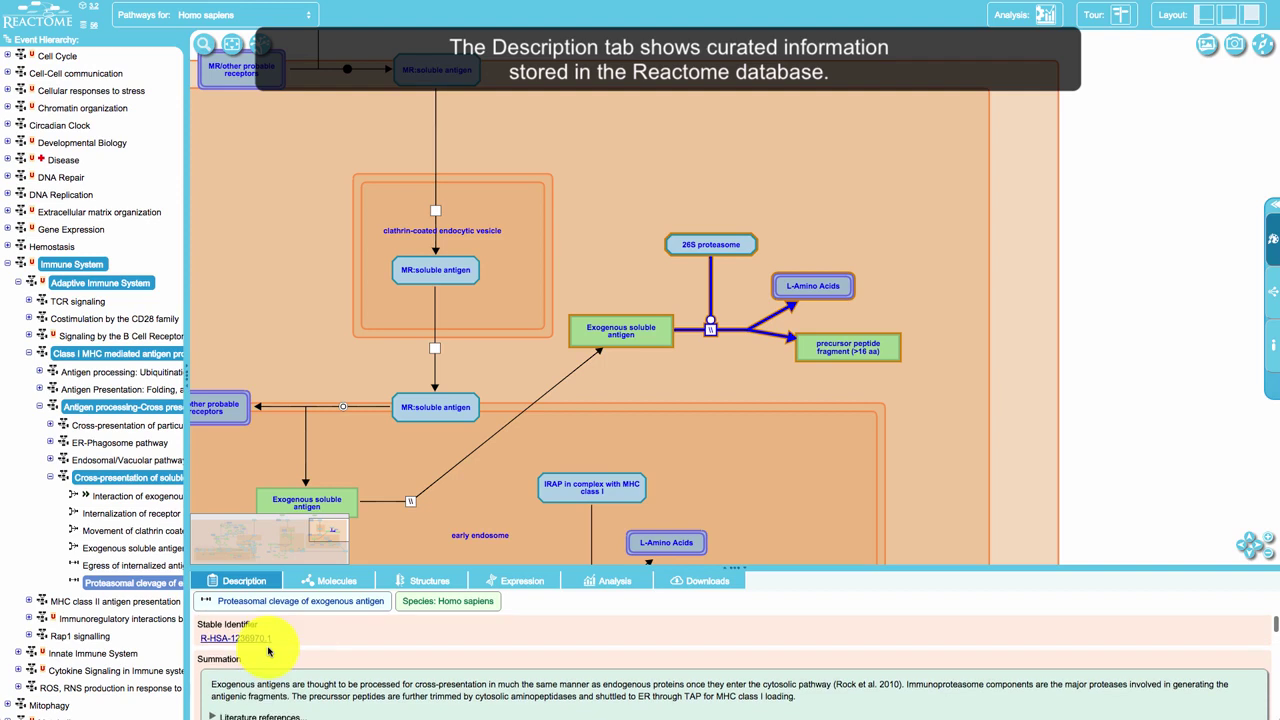
# Examine the molecules participating in the selected reaction, including the list of proteins
pyautogui.click(316, 586)
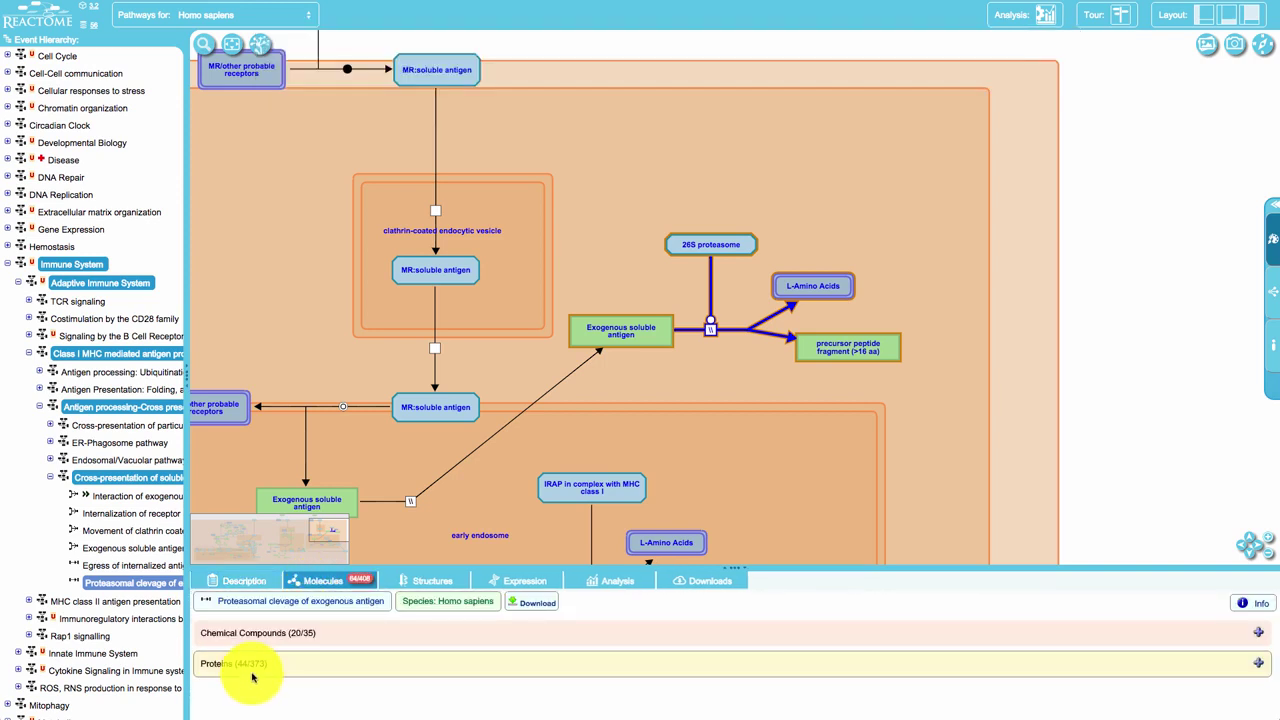
pyautogui.scroll(-2, 300, 669)
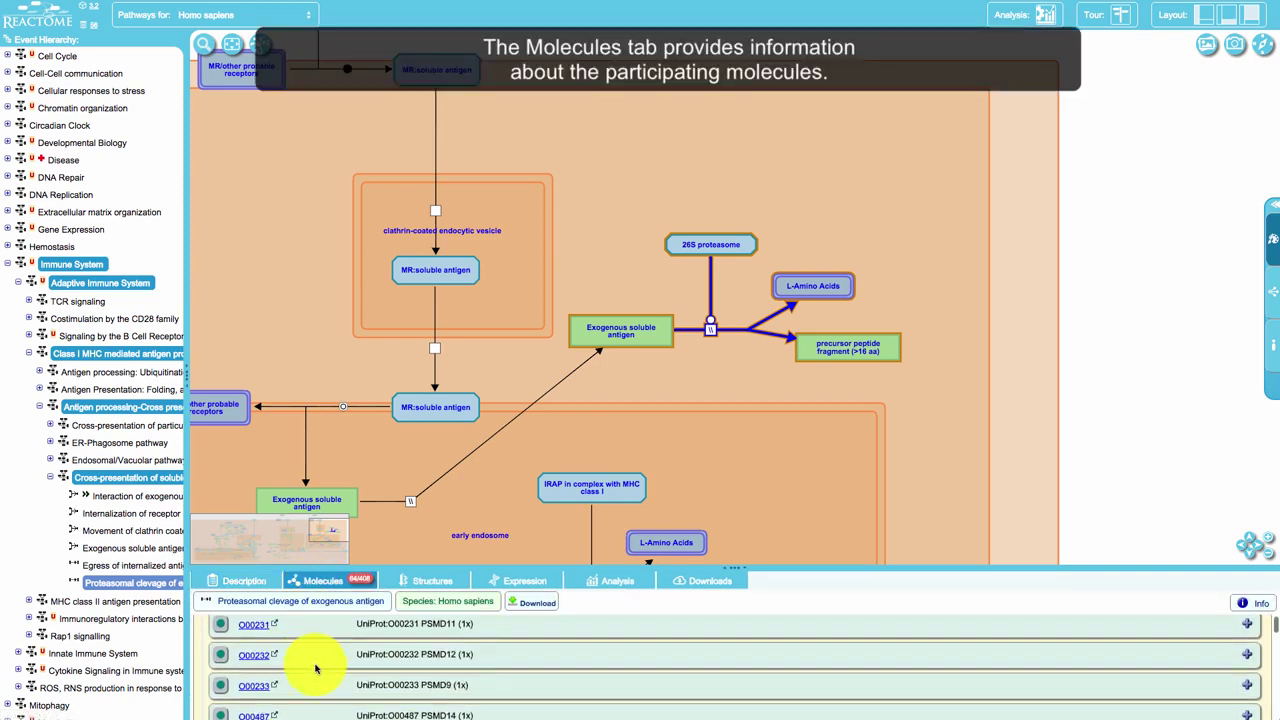
pyautogui.scroll(3, 315, 669)
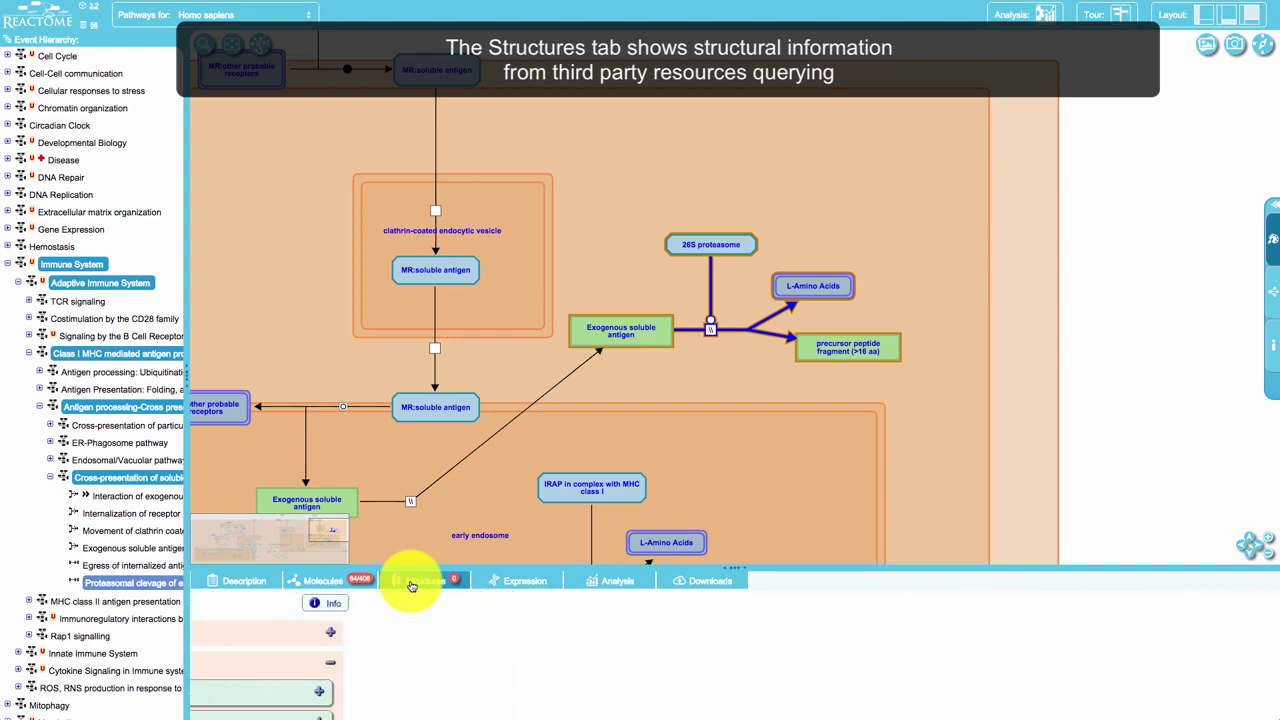
# Examine the structures for the reaction's proteins and expand all other structures for P25786
pyautogui.scroll(-5, 396, 628)
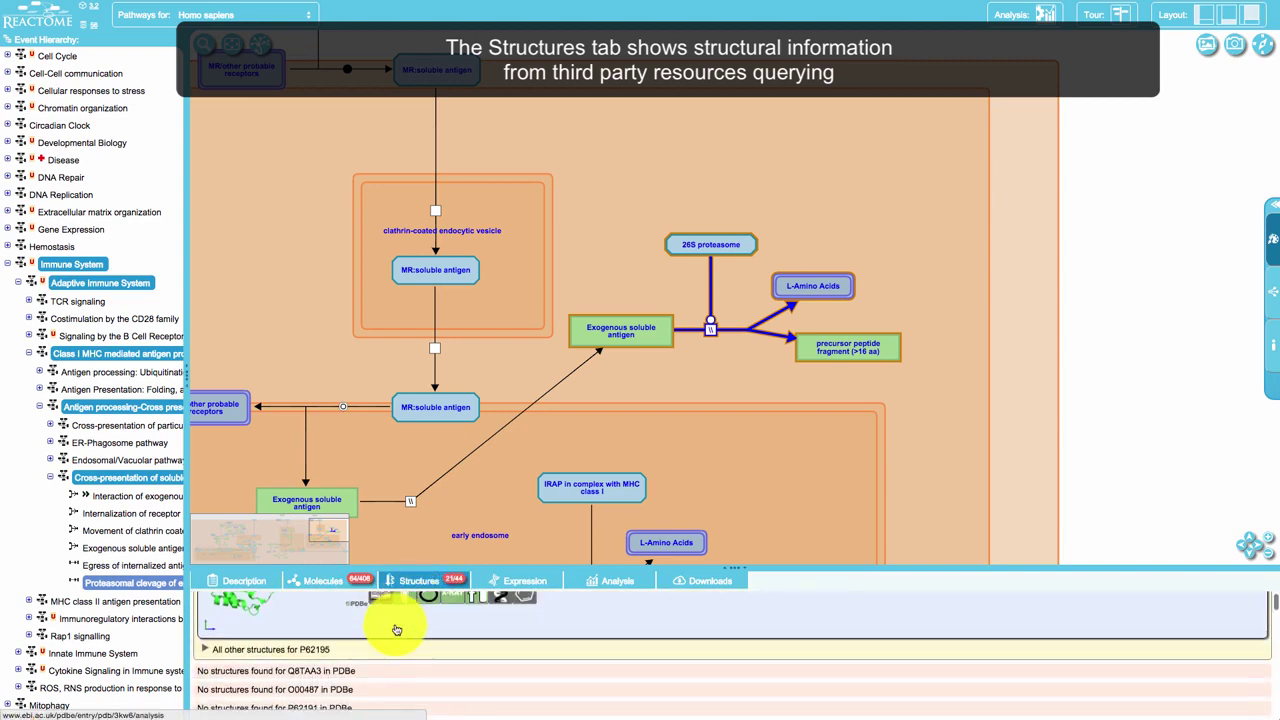
pyautogui.scroll(-2, 396, 628)
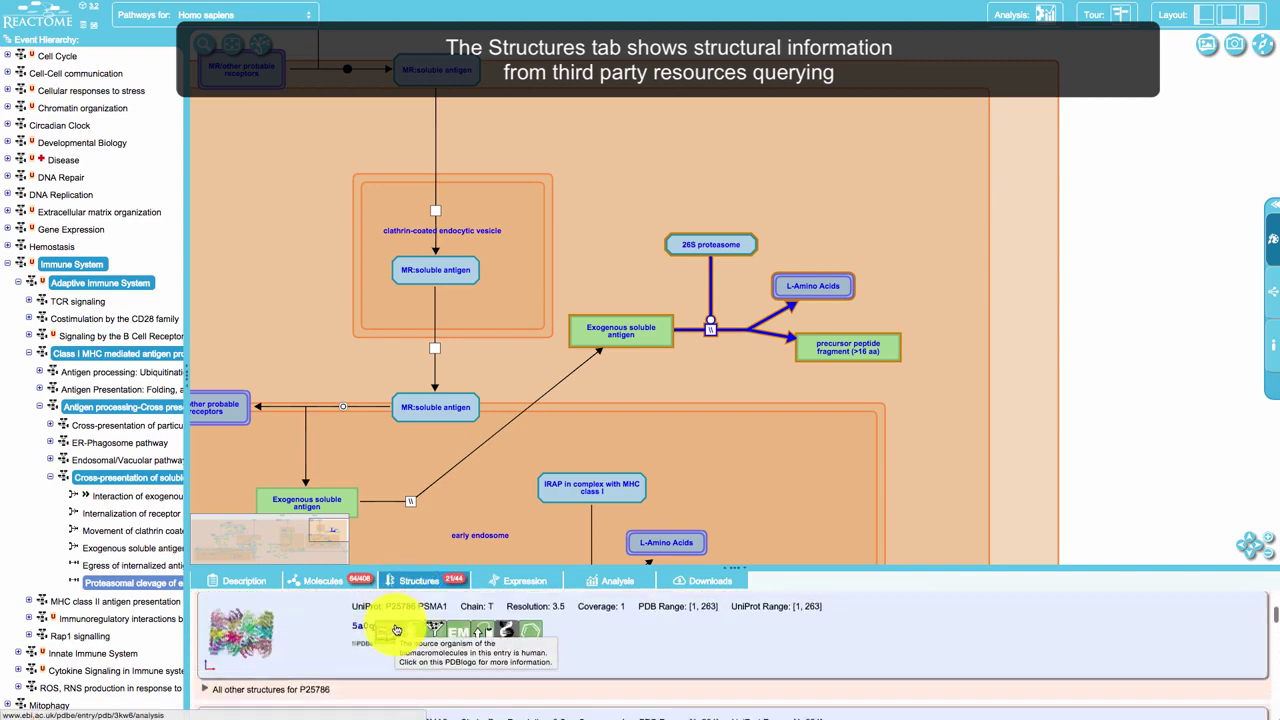
pyautogui.click(298, 686)
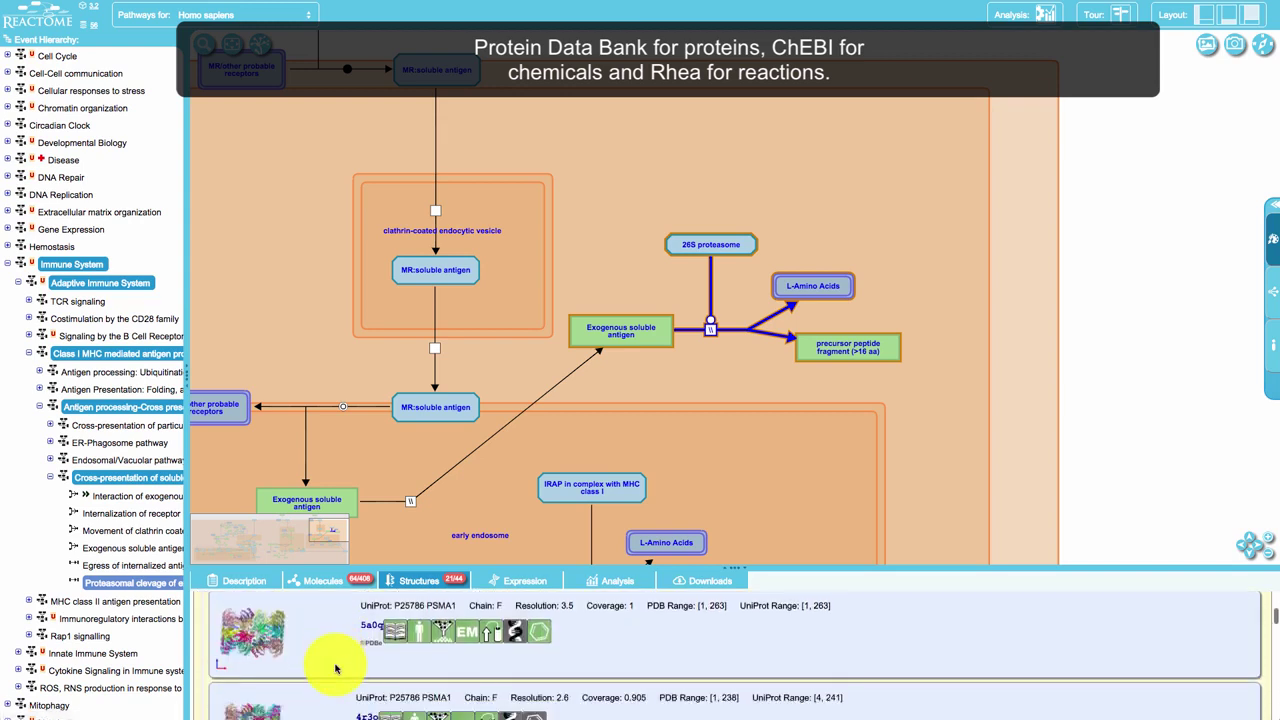
pyautogui.scroll(4, 336, 668)
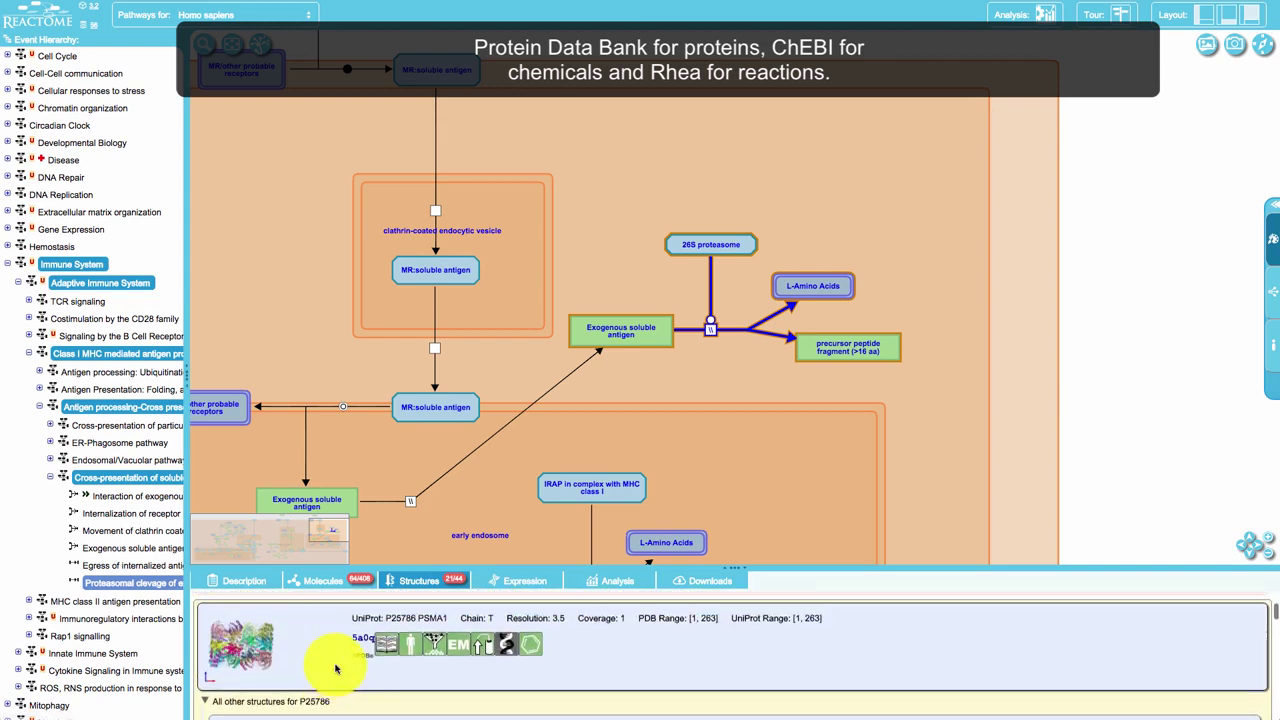
# Examine the reaction's gene expression data across the different tissues and organs
pyautogui.click(493, 582)
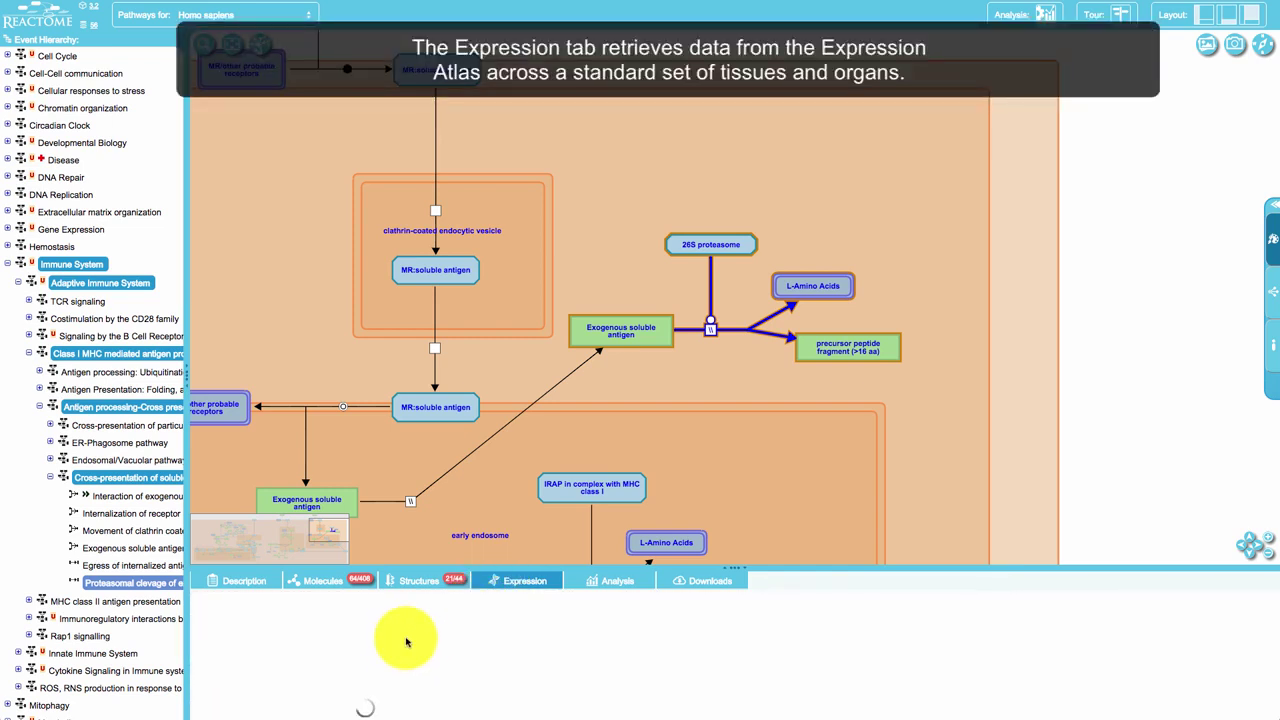
pyautogui.scroll(-5, 340, 650)
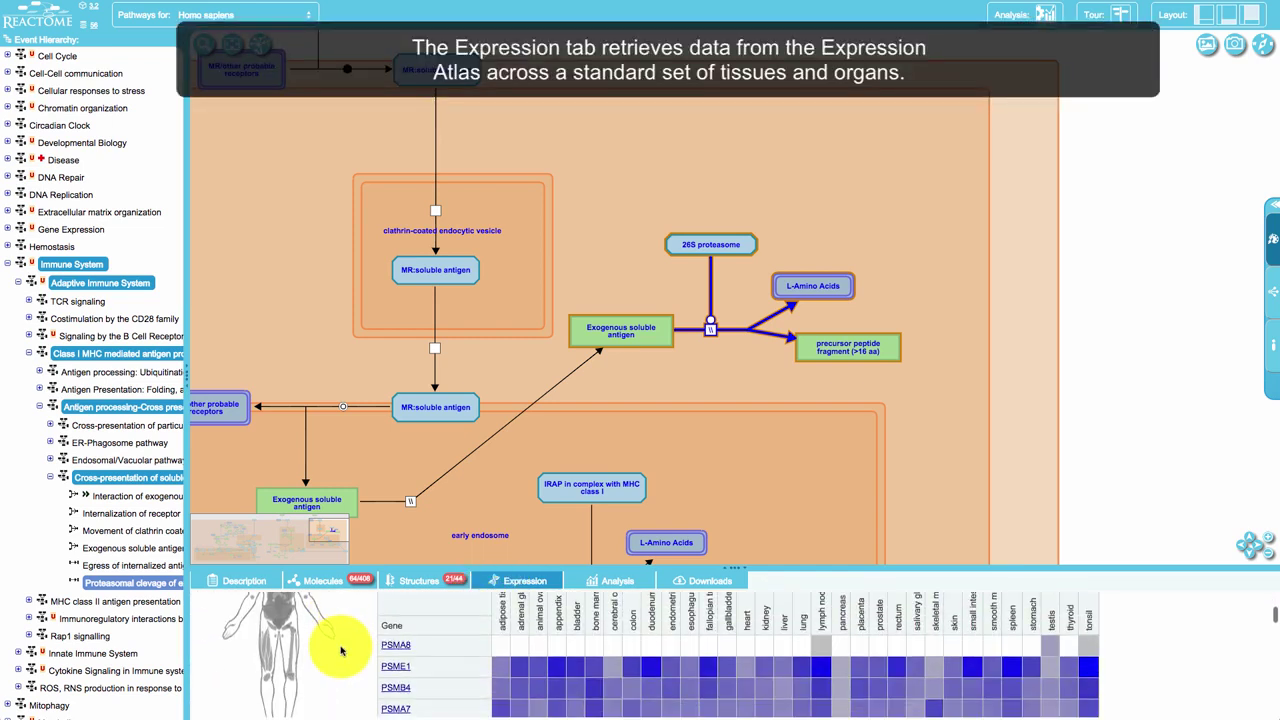
pyautogui.scroll(-3, 340, 650)
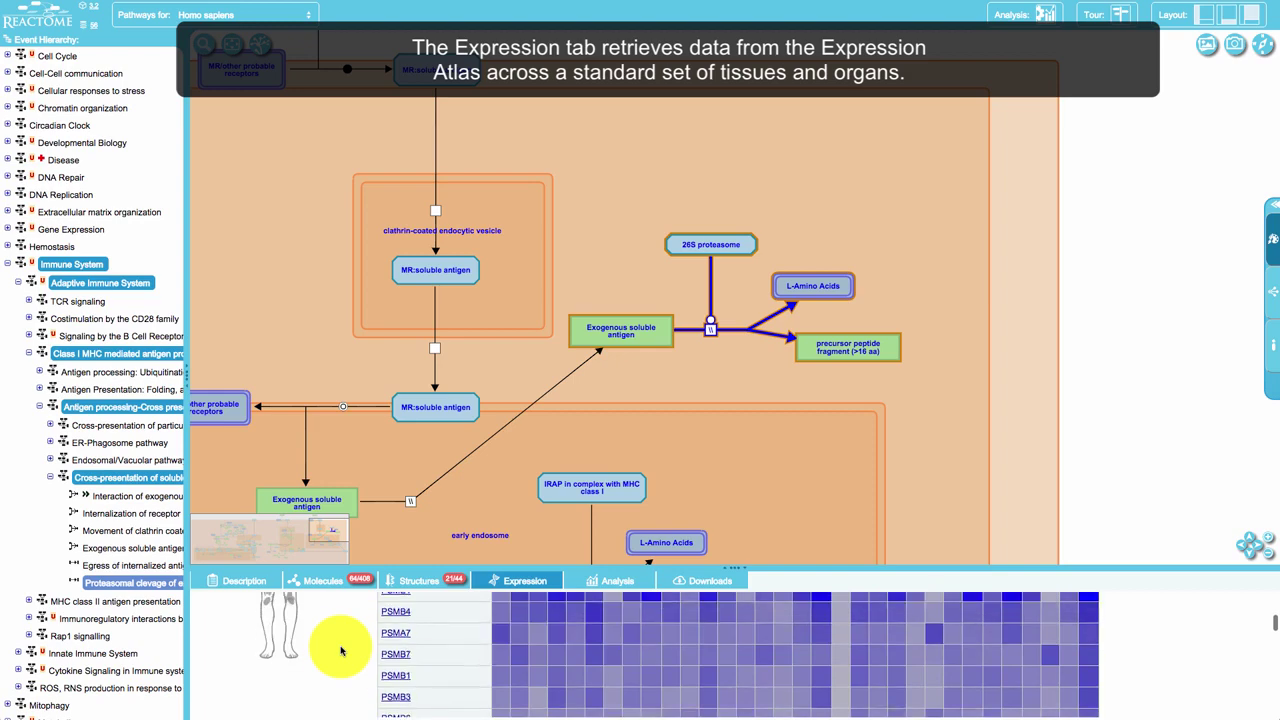
pyautogui.scroll(8, 340, 650)
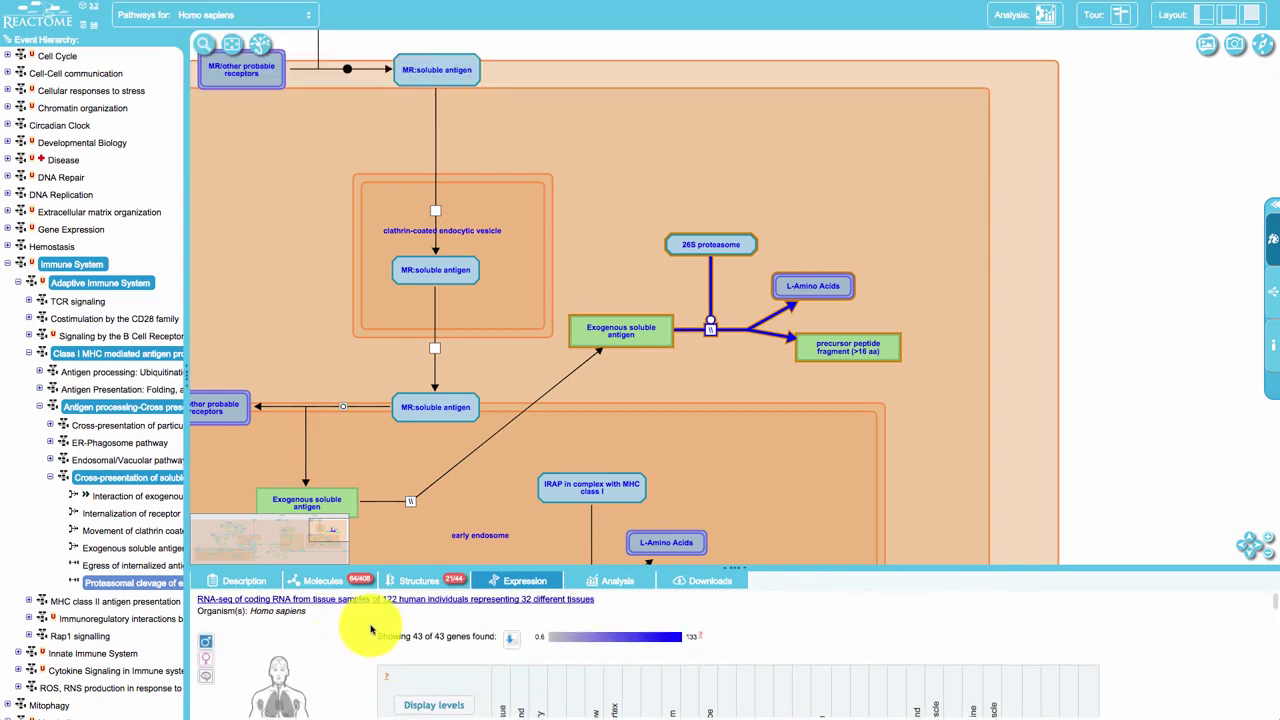
# View the pathway's available download formats and return to the reaction's description
pyautogui.click(710, 584)
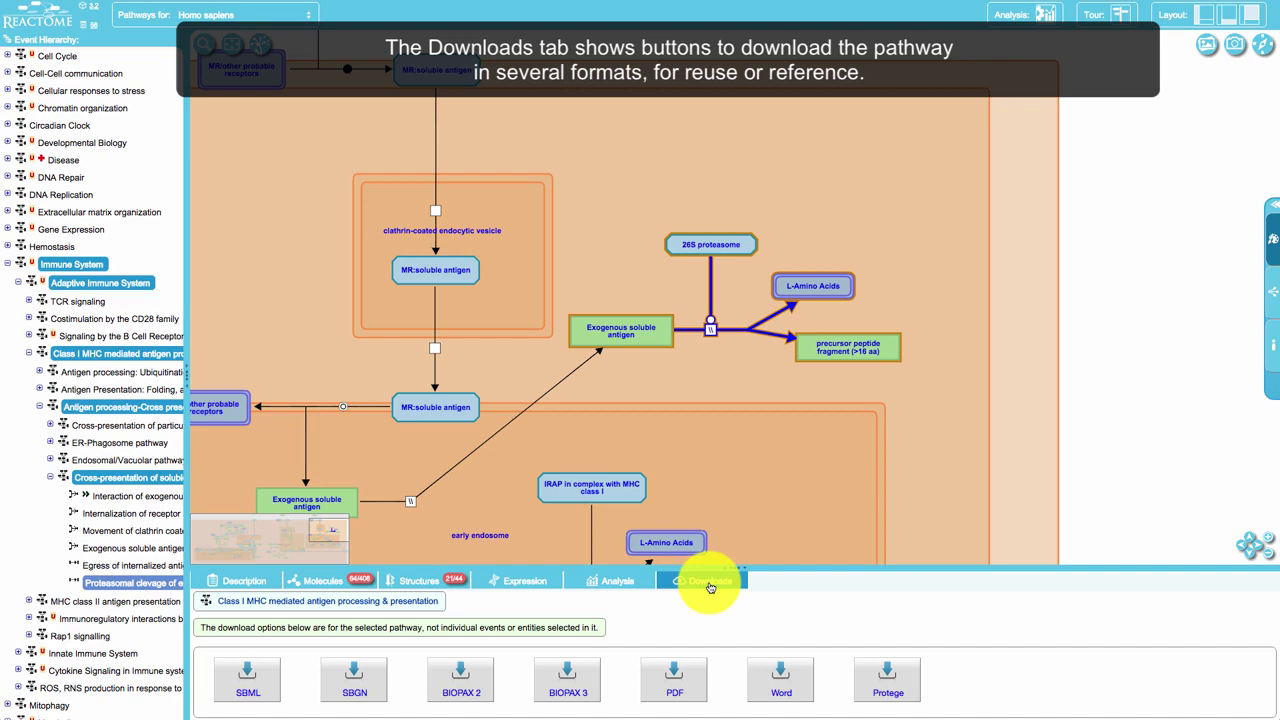
pyautogui.click(252, 580)
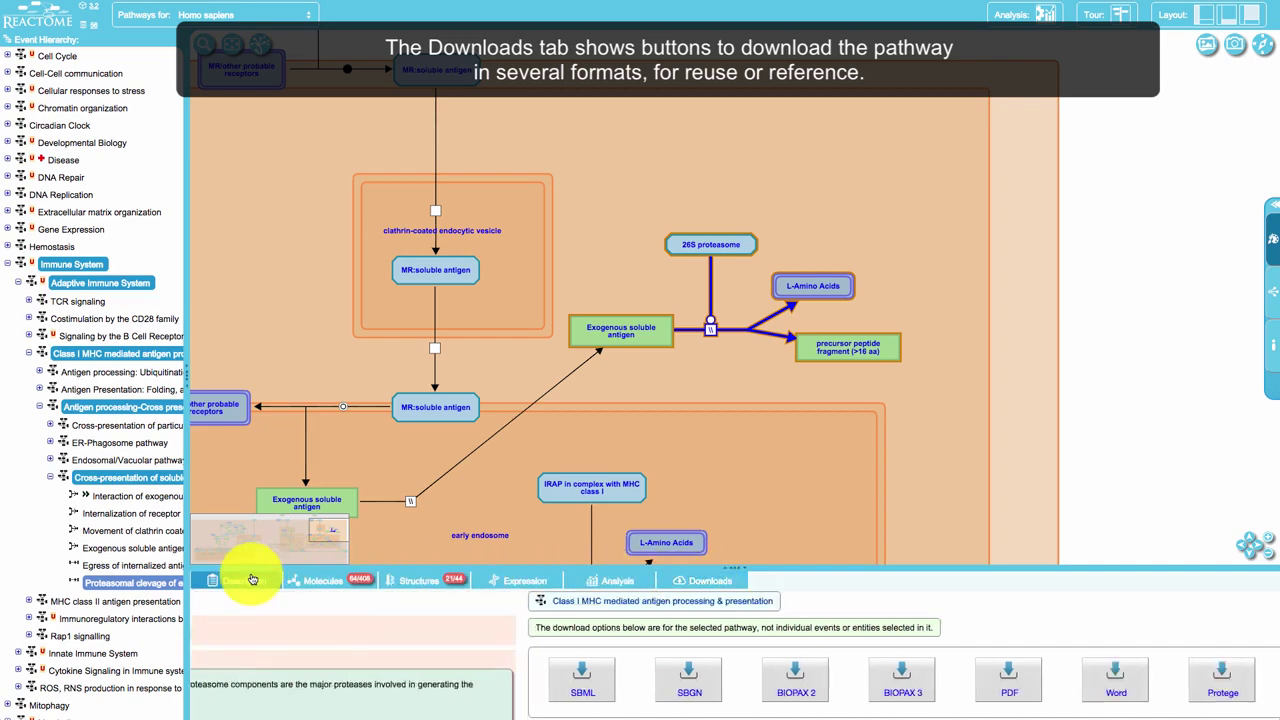
# Open the Opioid Signalling pathway found under Signaling by GPCR in Signal Transduction
pyautogui.scroll(-3, 55, 592)
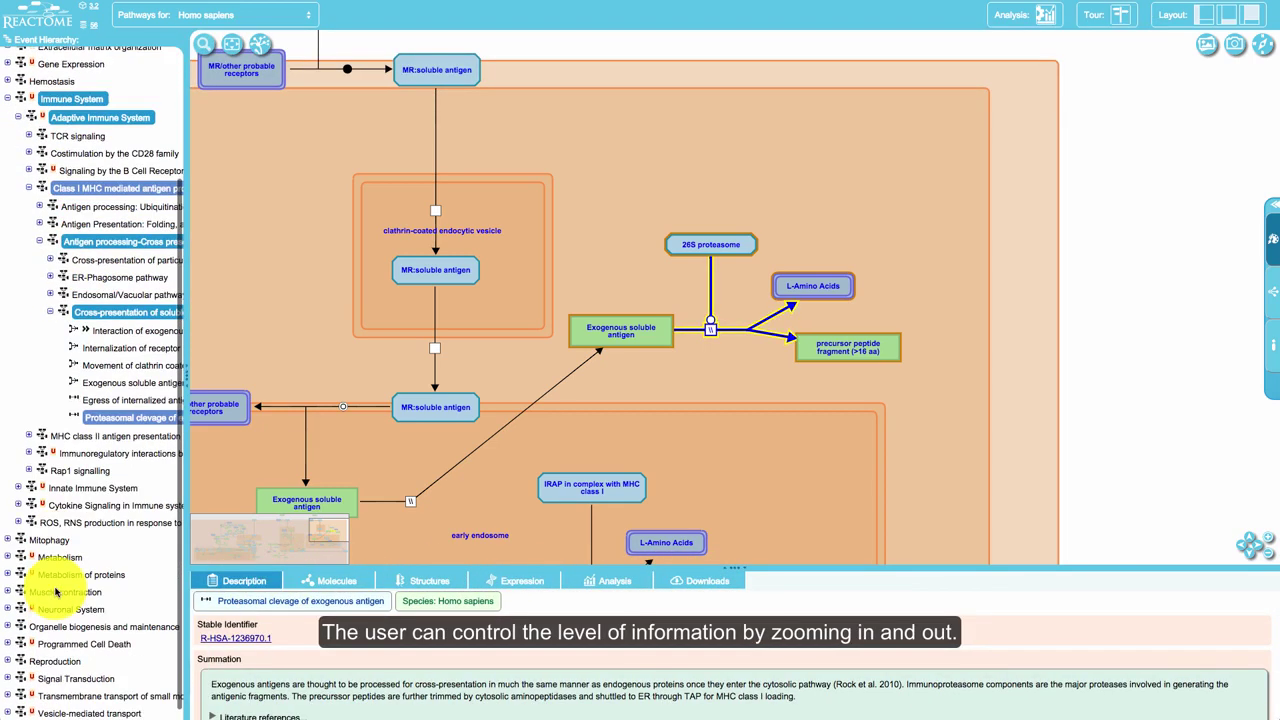
pyautogui.click(8, 678)
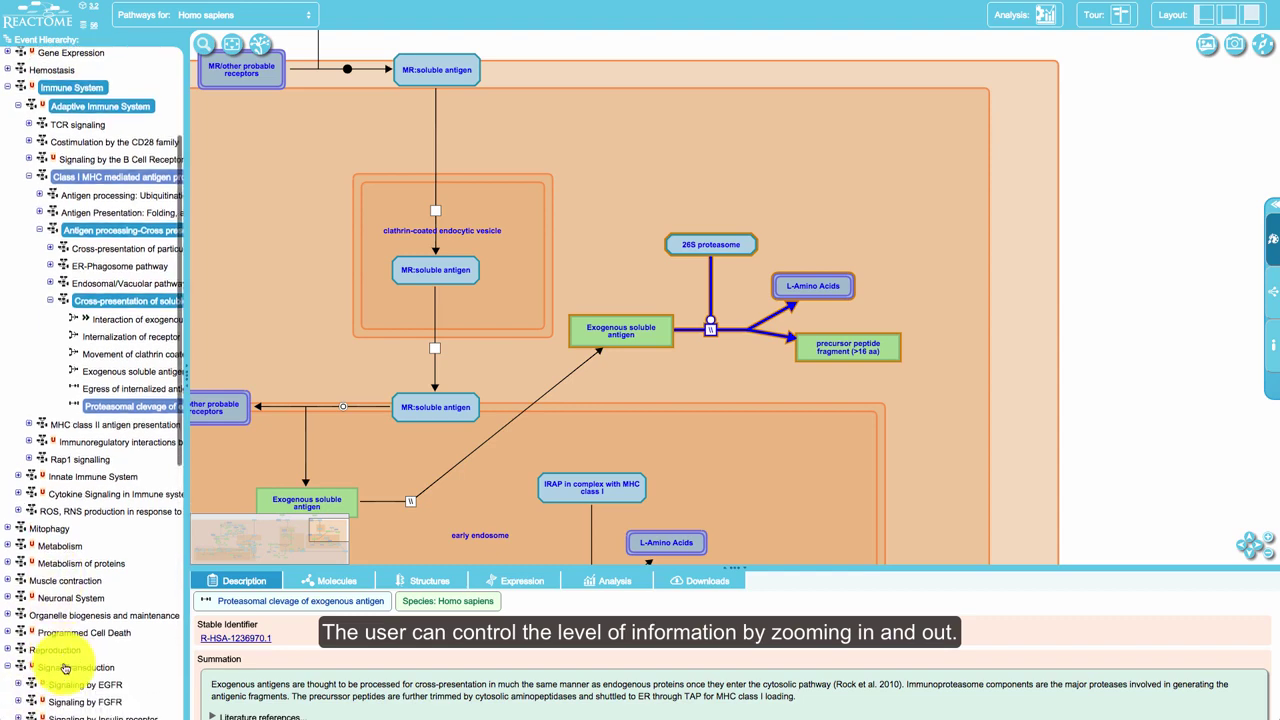
pyautogui.scroll(-6, 15, 650)
pyautogui.click(18, 631)
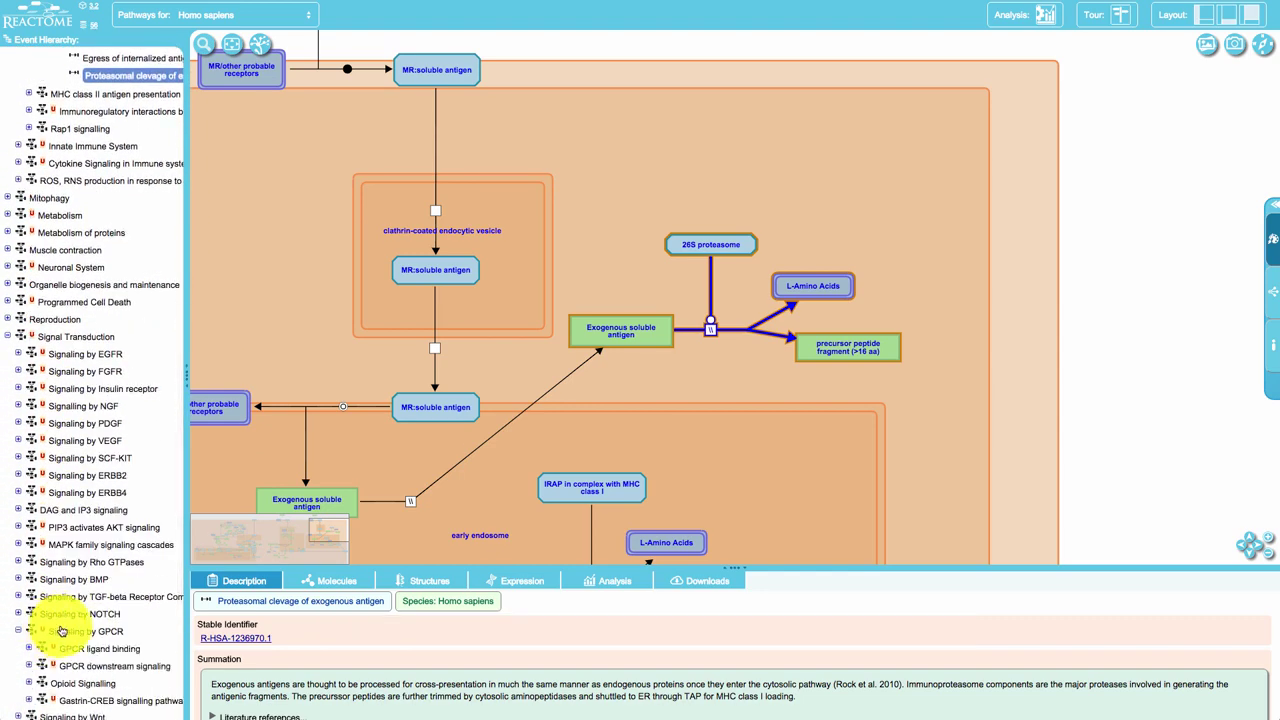
pyautogui.scroll(-1, 25, 640)
pyautogui.click(65, 612)
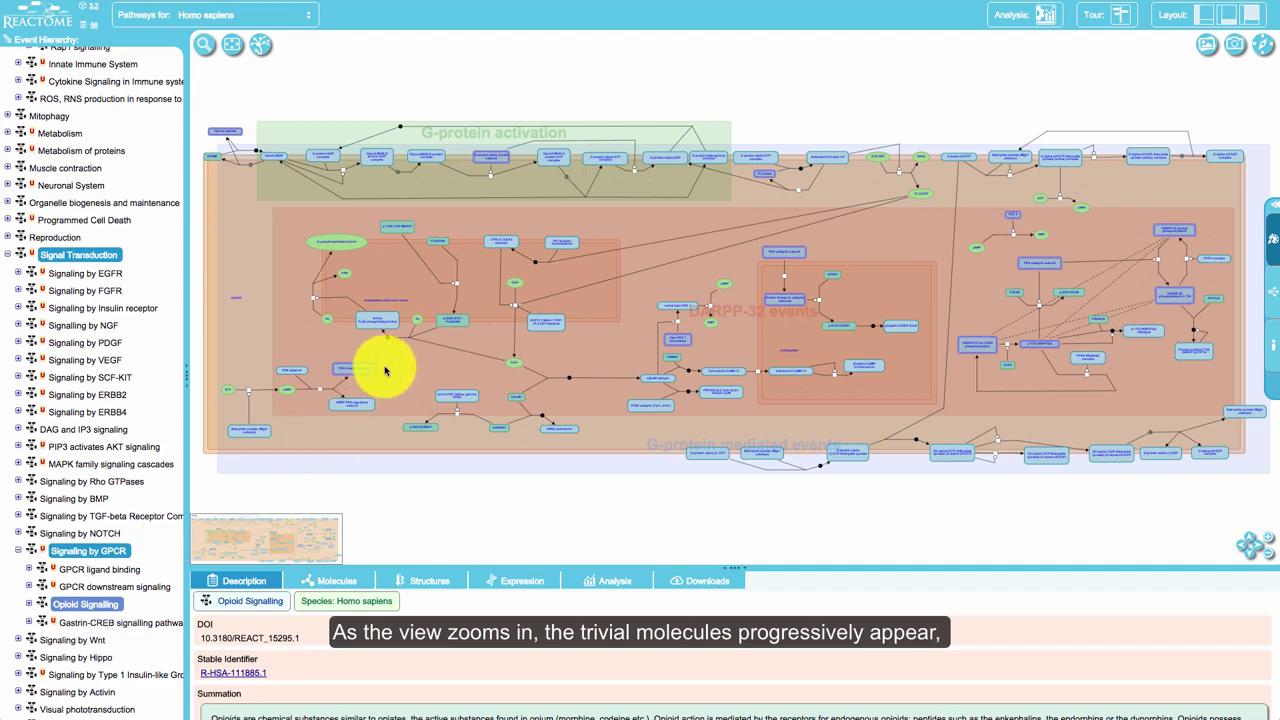
# Examine the Opioid Signalling diagram at increasing detail, down to the molecular structure information of p-T185,Y187-MAPK1 and ATP
pyautogui.scroll(5, 420, 268)
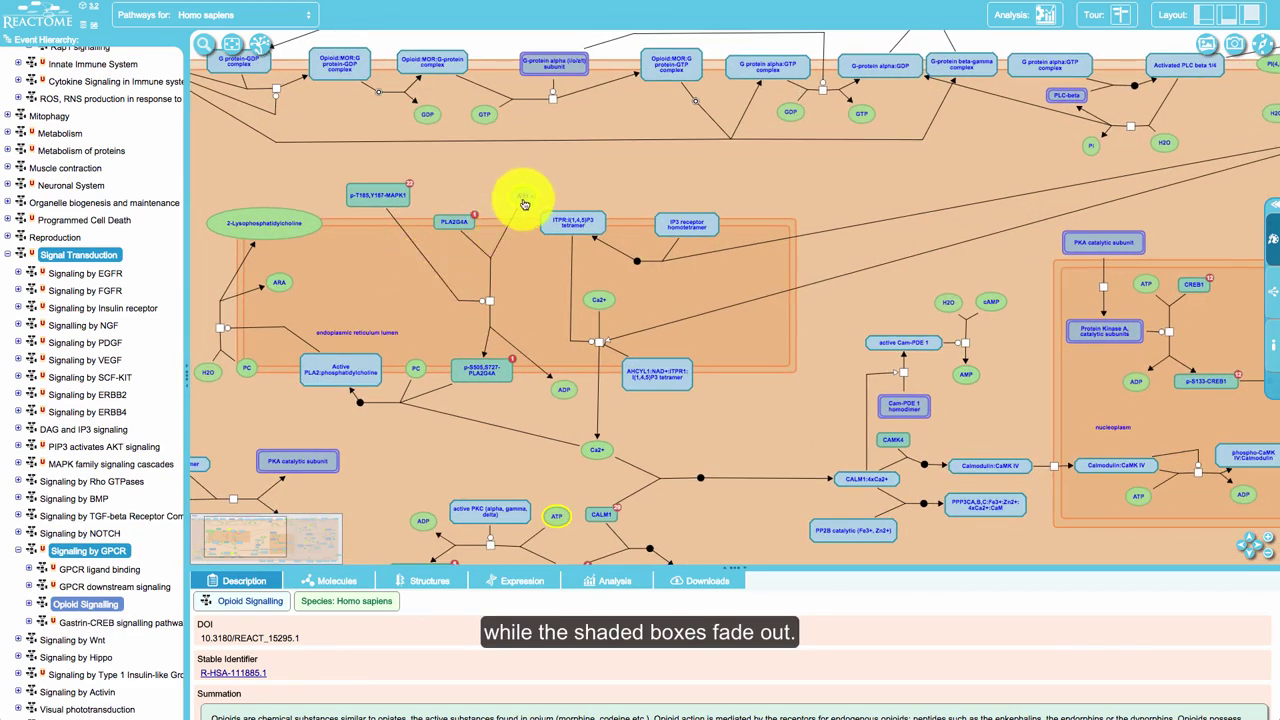
pyautogui.scroll(1, 506, 286)
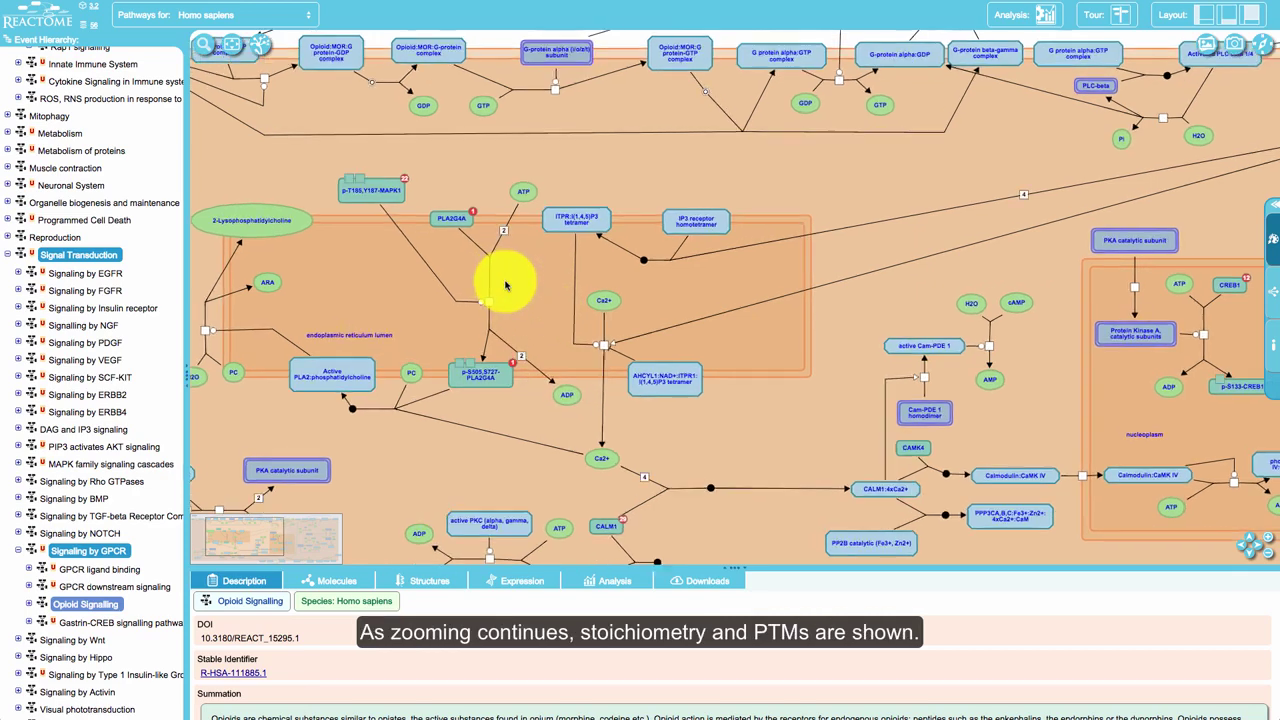
pyautogui.scroll(1, 506, 286)
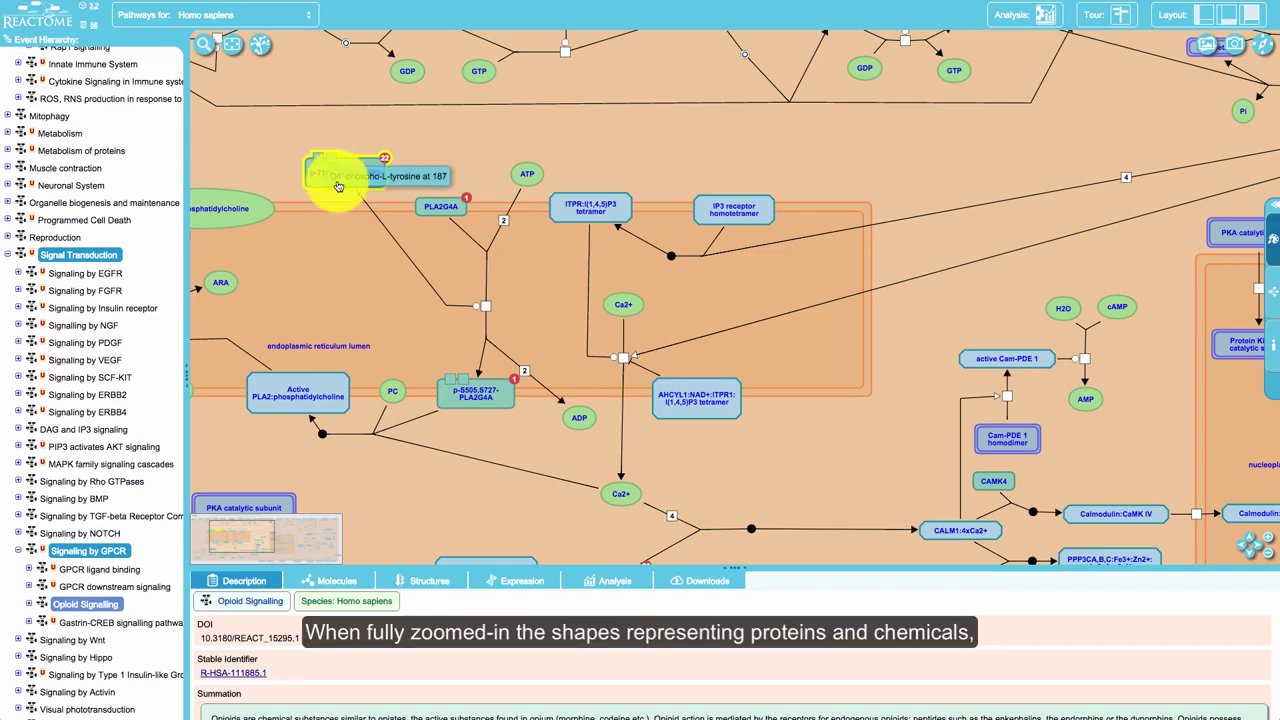
pyautogui.scroll(2, 338, 186)
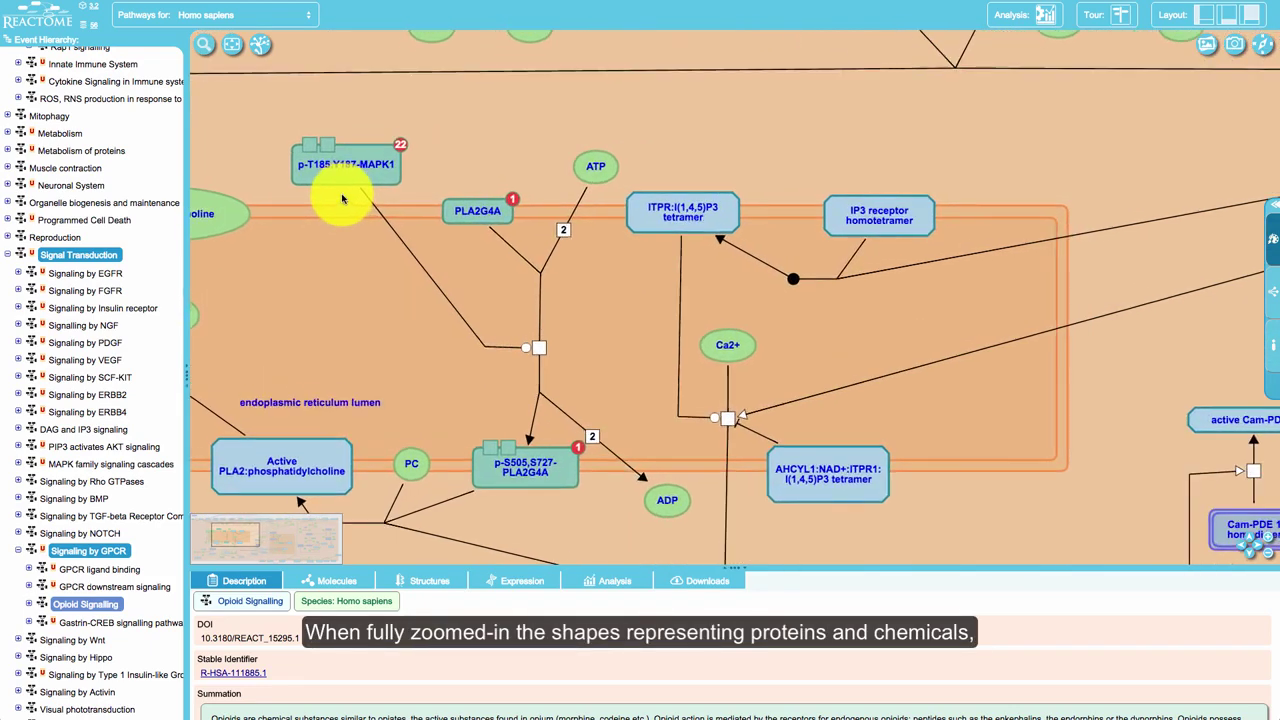
pyautogui.scroll(4, 341, 198)
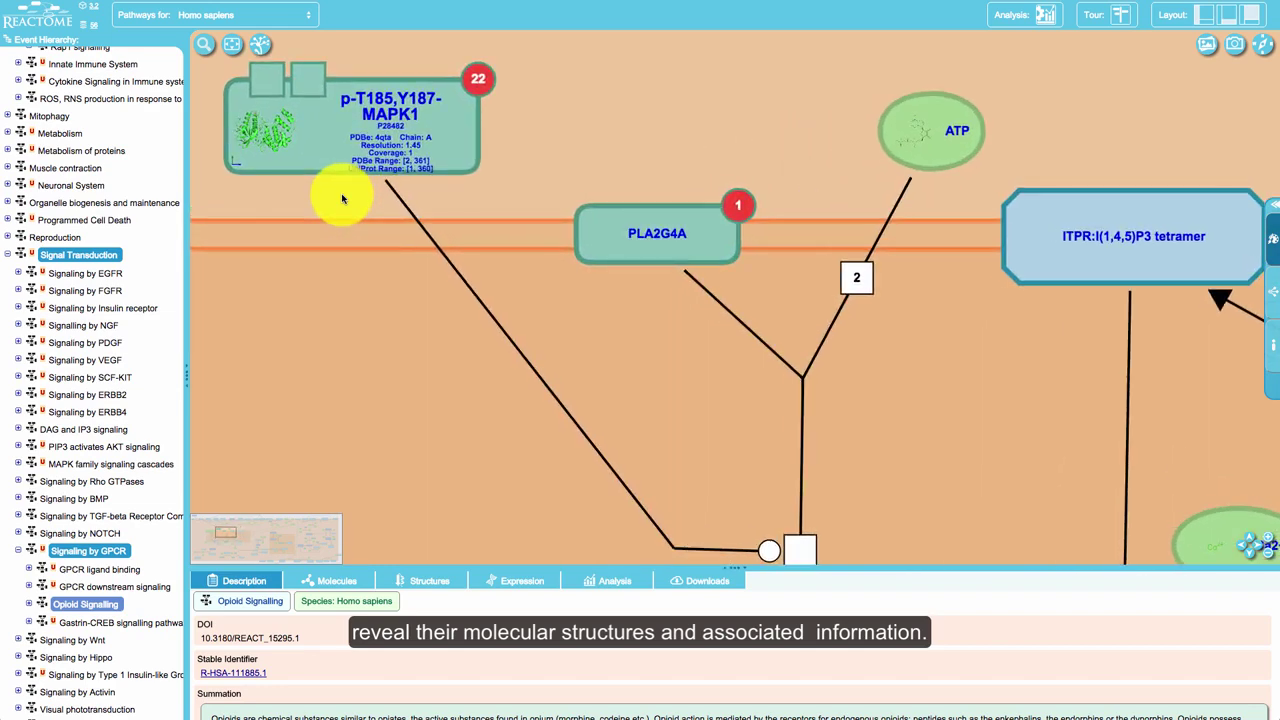
pyautogui.scroll(1, 341, 198)
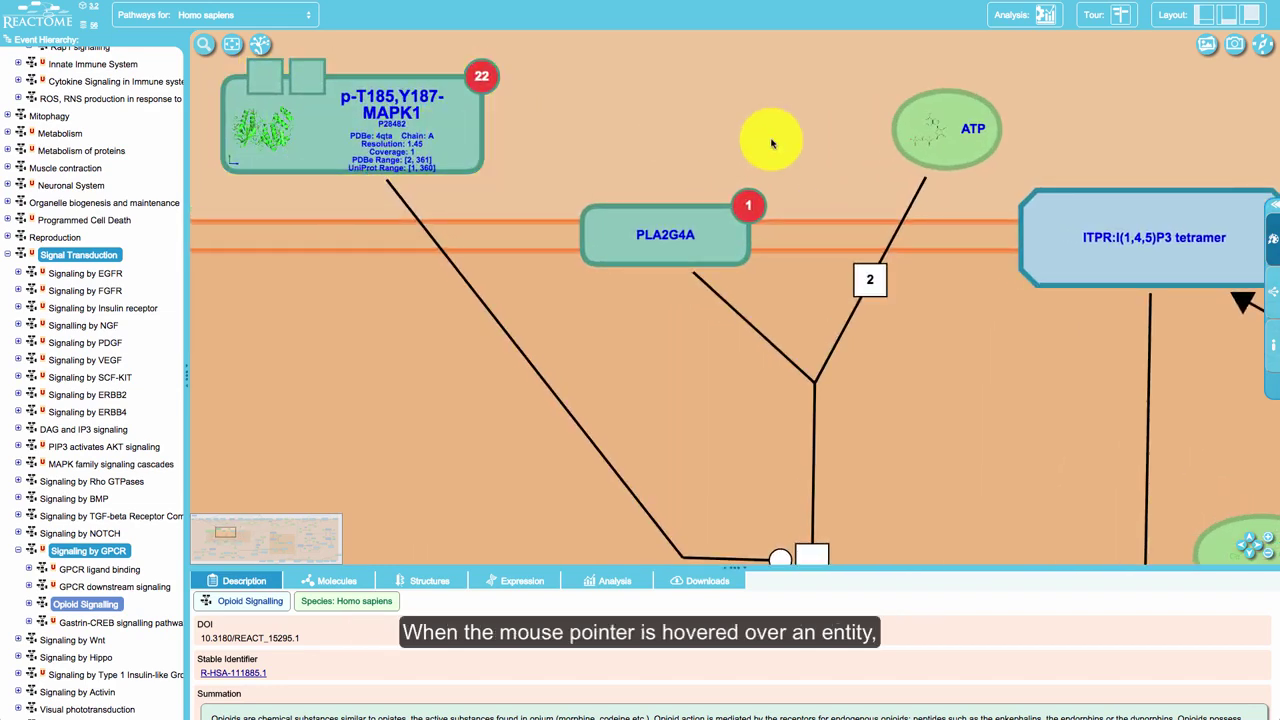
# Review the participating molecules and other pathways of the ITPR:I(1,4,5)P3 tetramer in its context dialog, and close the dialog
pyautogui.press('Right')
pyautogui.press('Right')
pyautogui.press('Right')
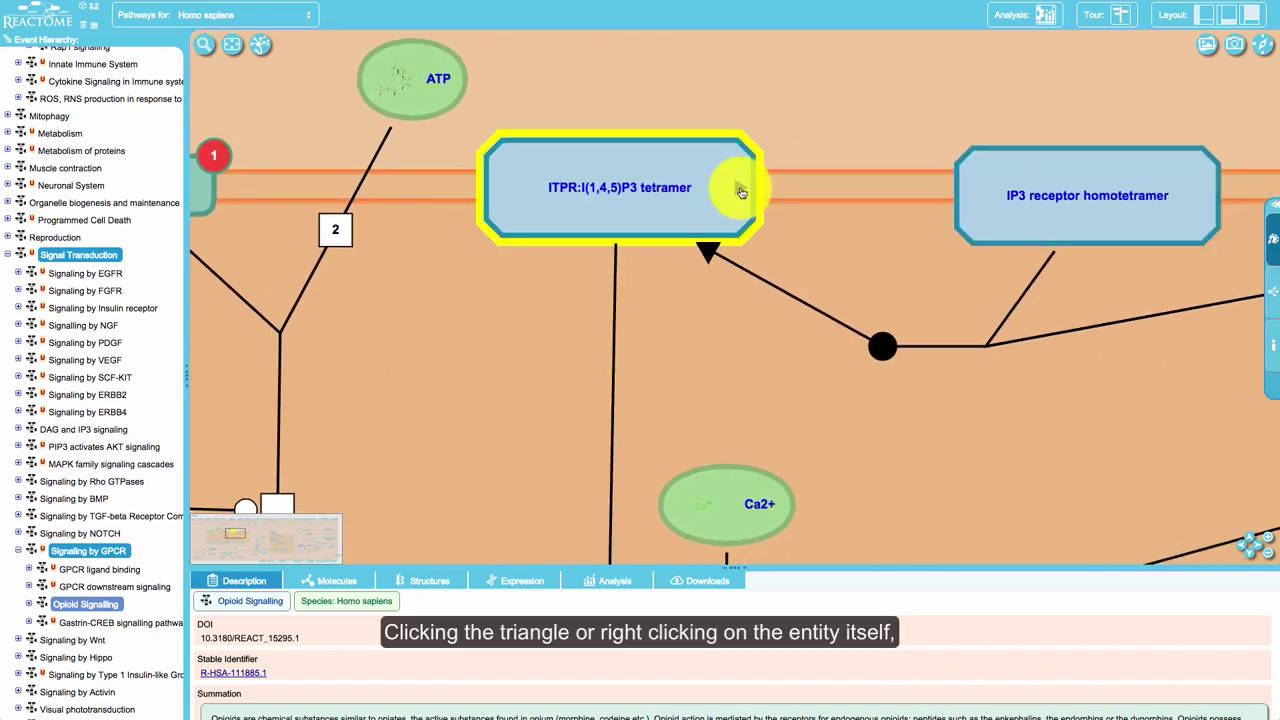
pyautogui.rightClick(741, 191)
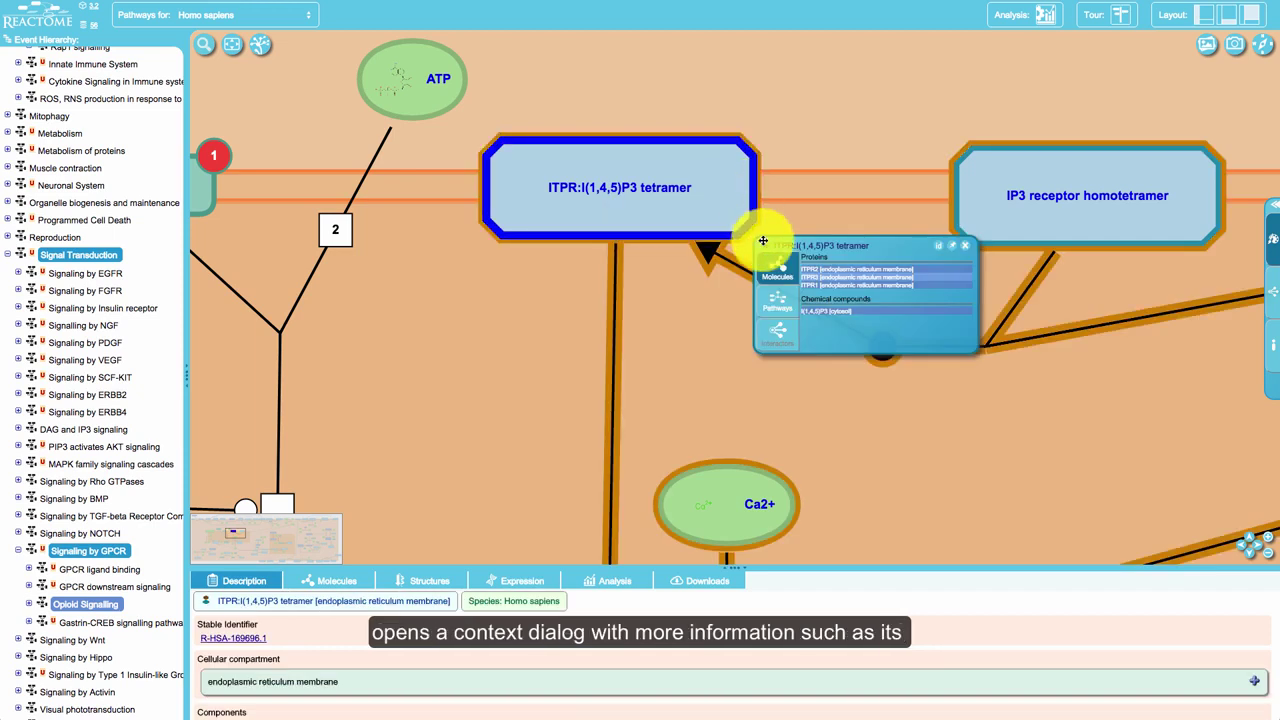
pyautogui.click(783, 306)
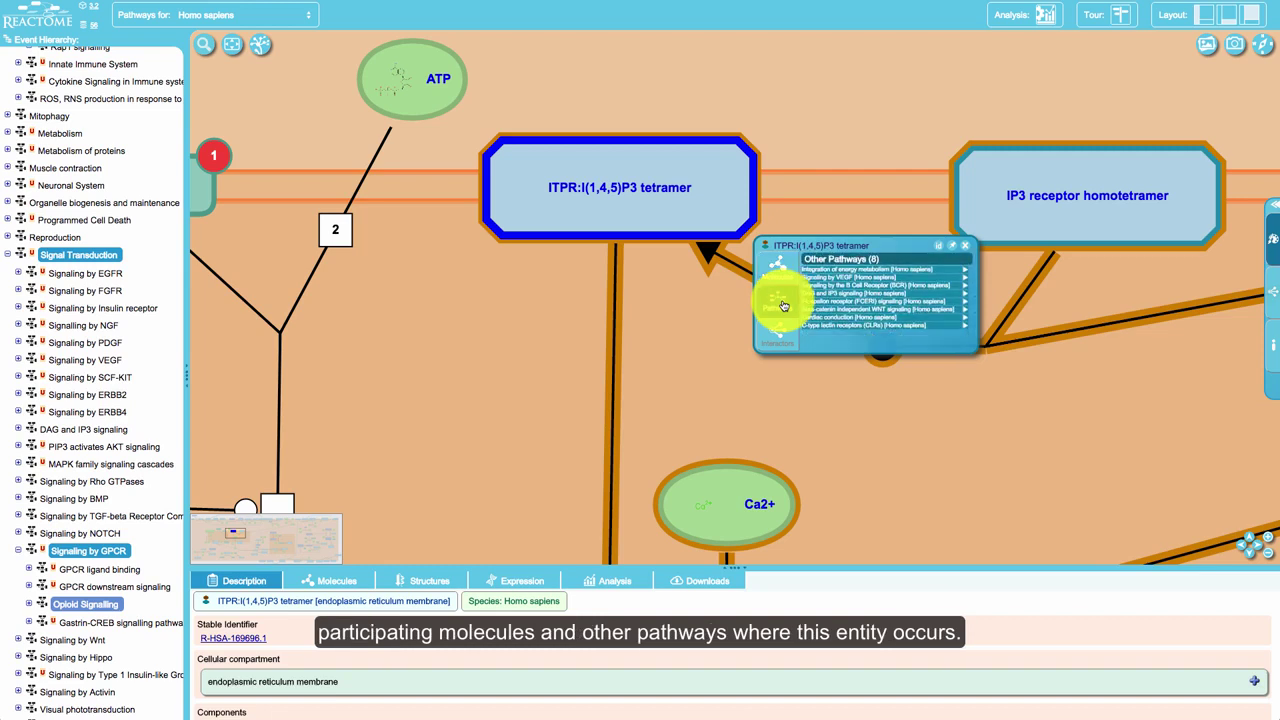
pyautogui.click(779, 272)
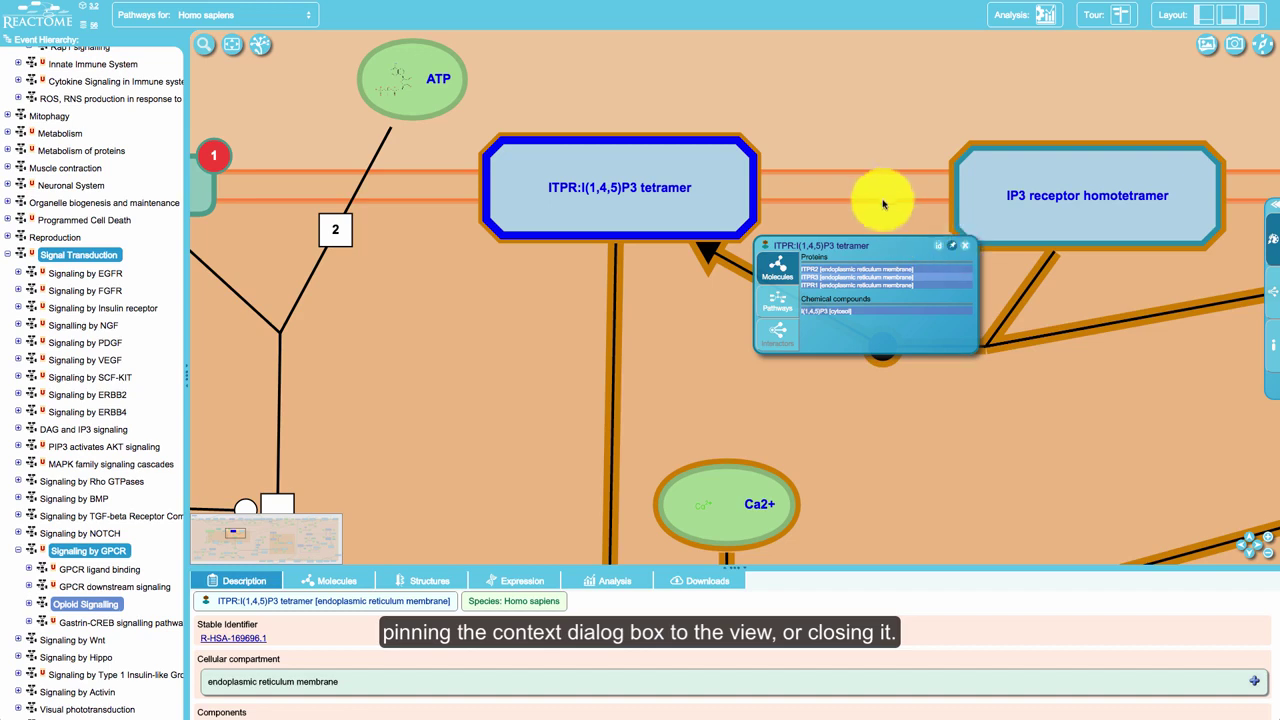
pyautogui.moveTo(877, 198)
pyautogui.mouseDown()
pyautogui.moveTo(797, 196)
pyautogui.moveTo(889, 194)
pyautogui.mouseUp()
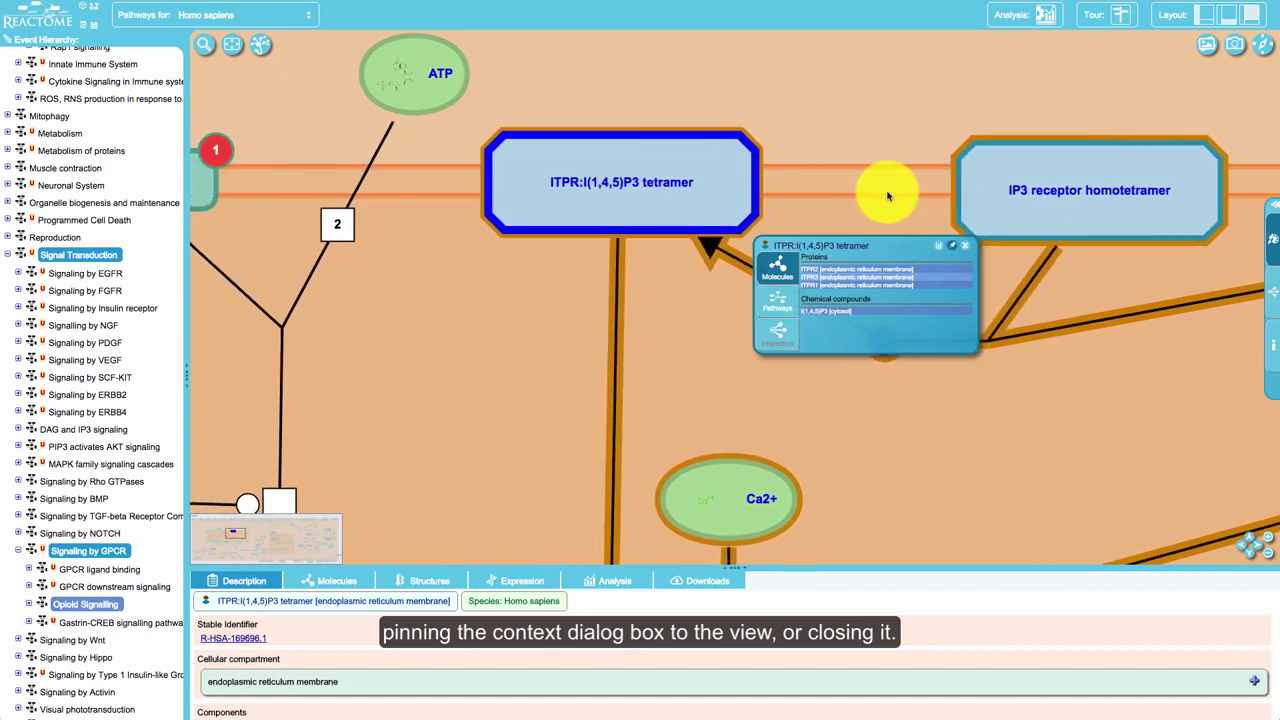
pyautogui.click(966, 249)
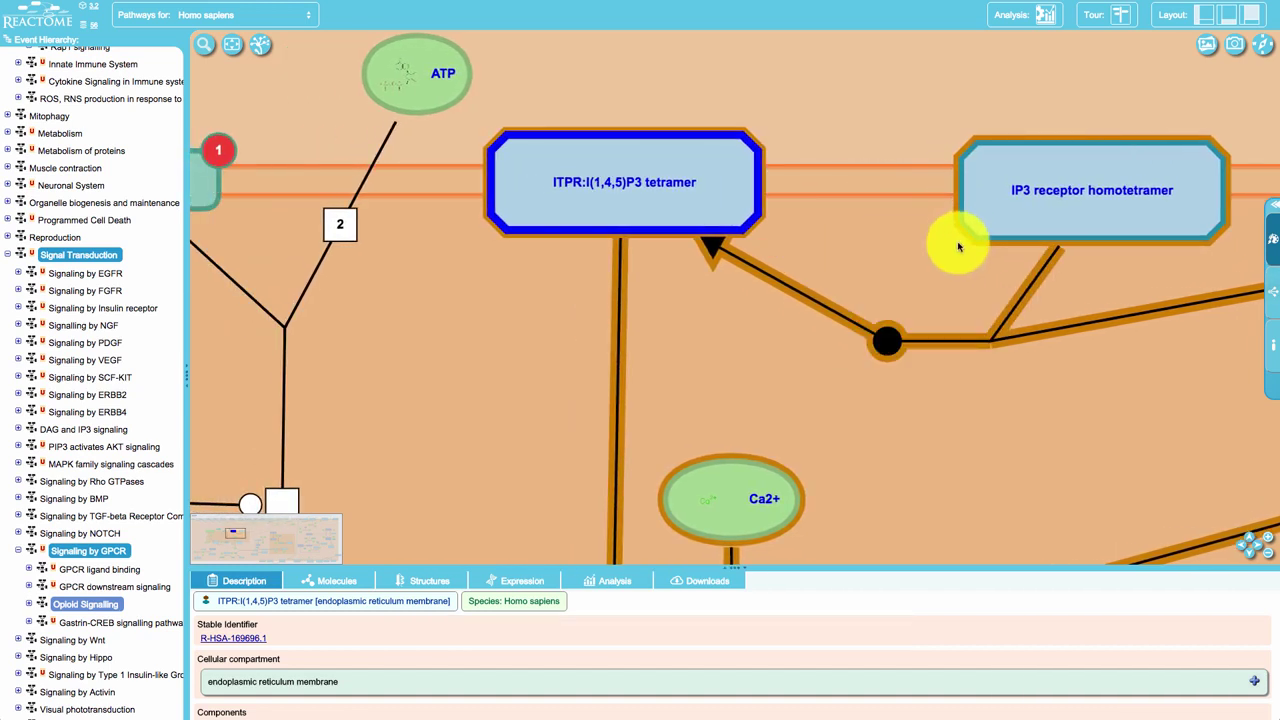
# Fit the whole Opioid Signalling diagram in view and search it for "camp pde", selecting the cAMP hydrolysis by PDE 4 reaction
pyautogui.click(897, 236)
pyautogui.click(232, 44)
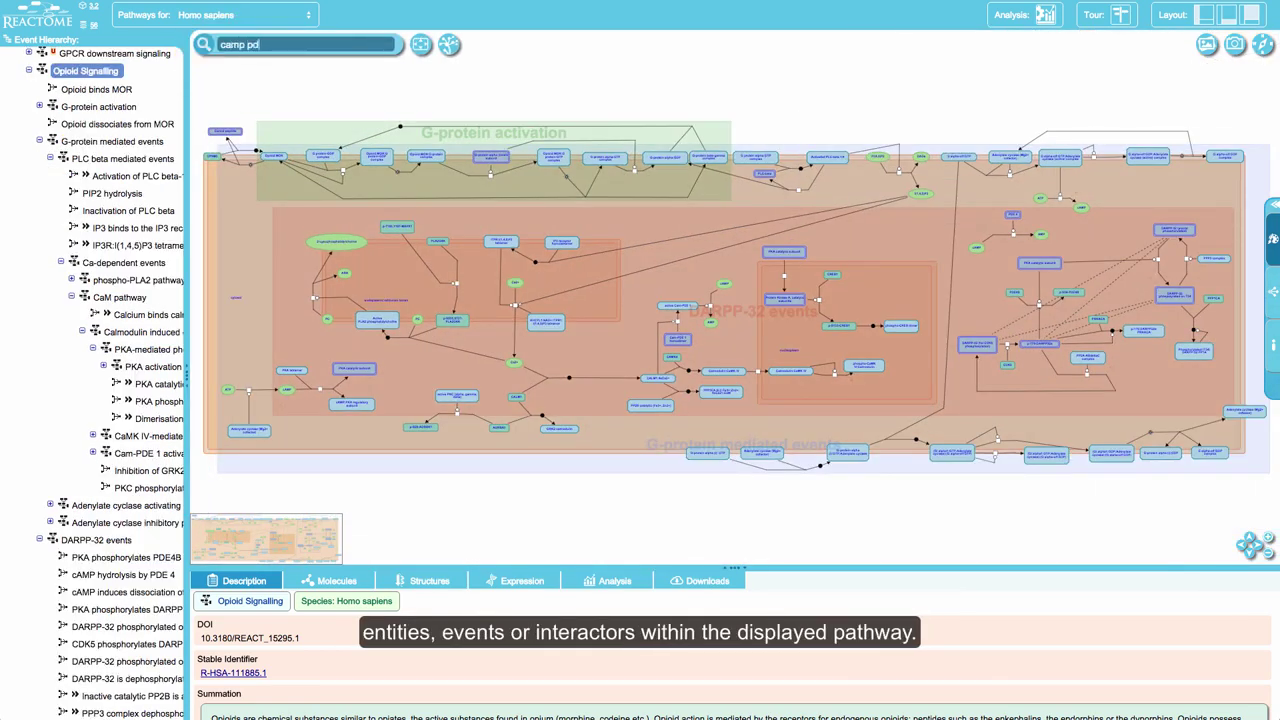
pyautogui.click(252, 89)
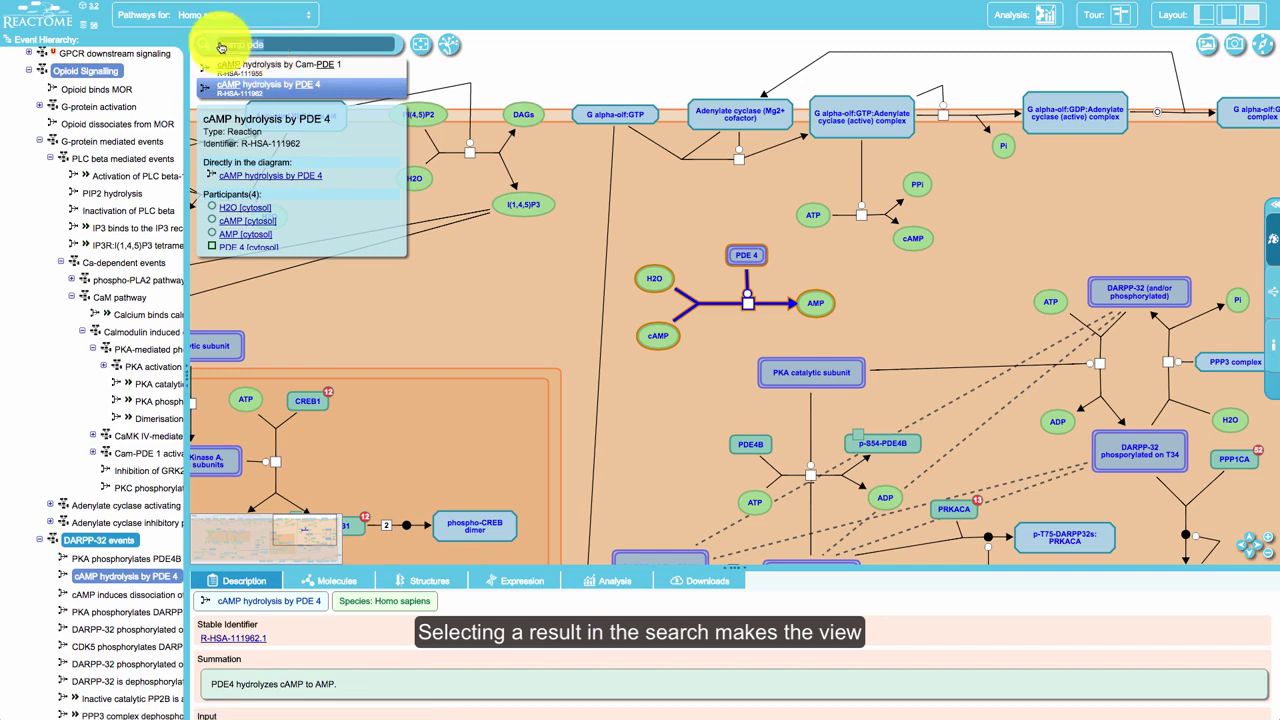
# Search the diagram for "creb1" and select the PKA phosphorylates CREB reaction listed for CREB1 [nucleoplasm]
pyautogui.write('b1')
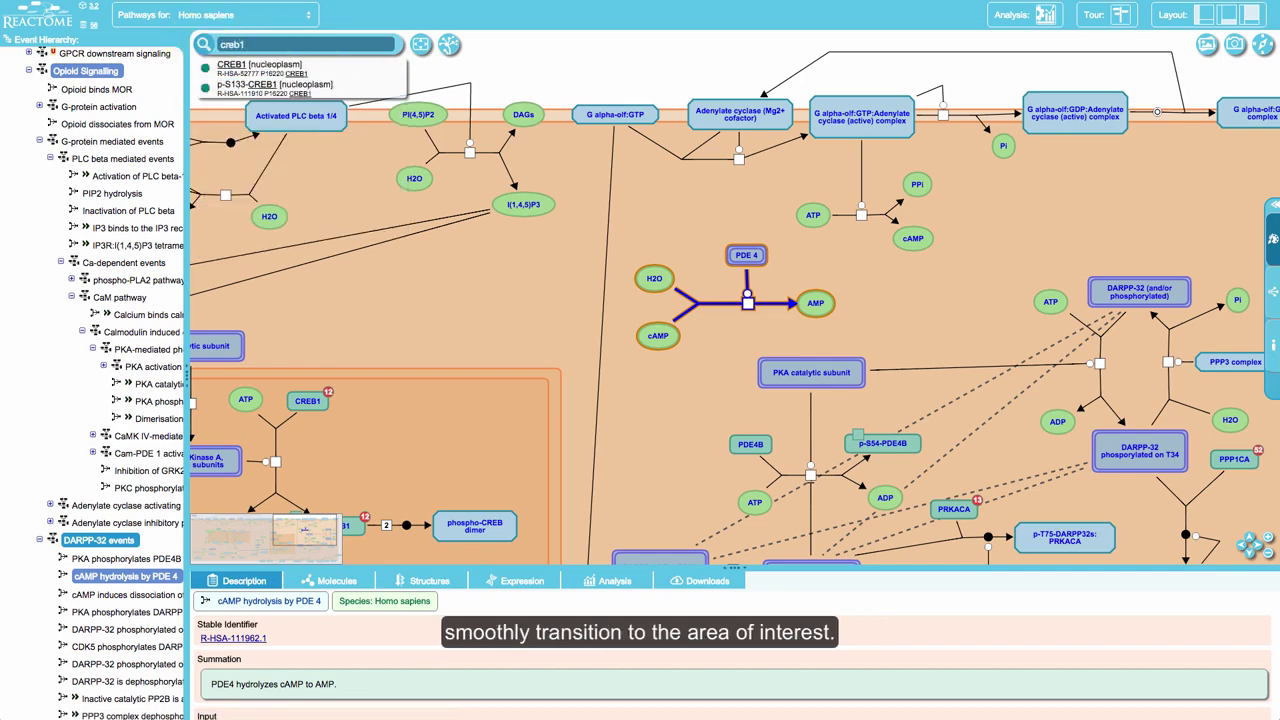
pyautogui.moveTo(239, 72)
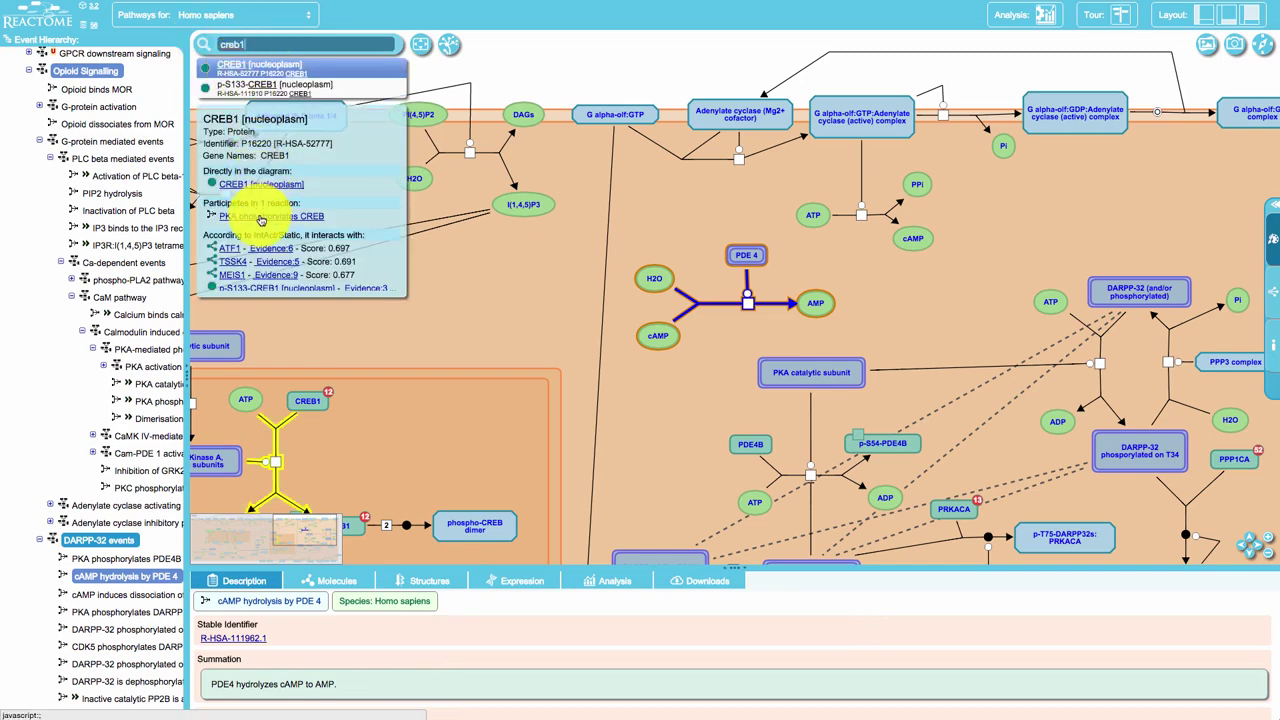
pyautogui.click(261, 218)
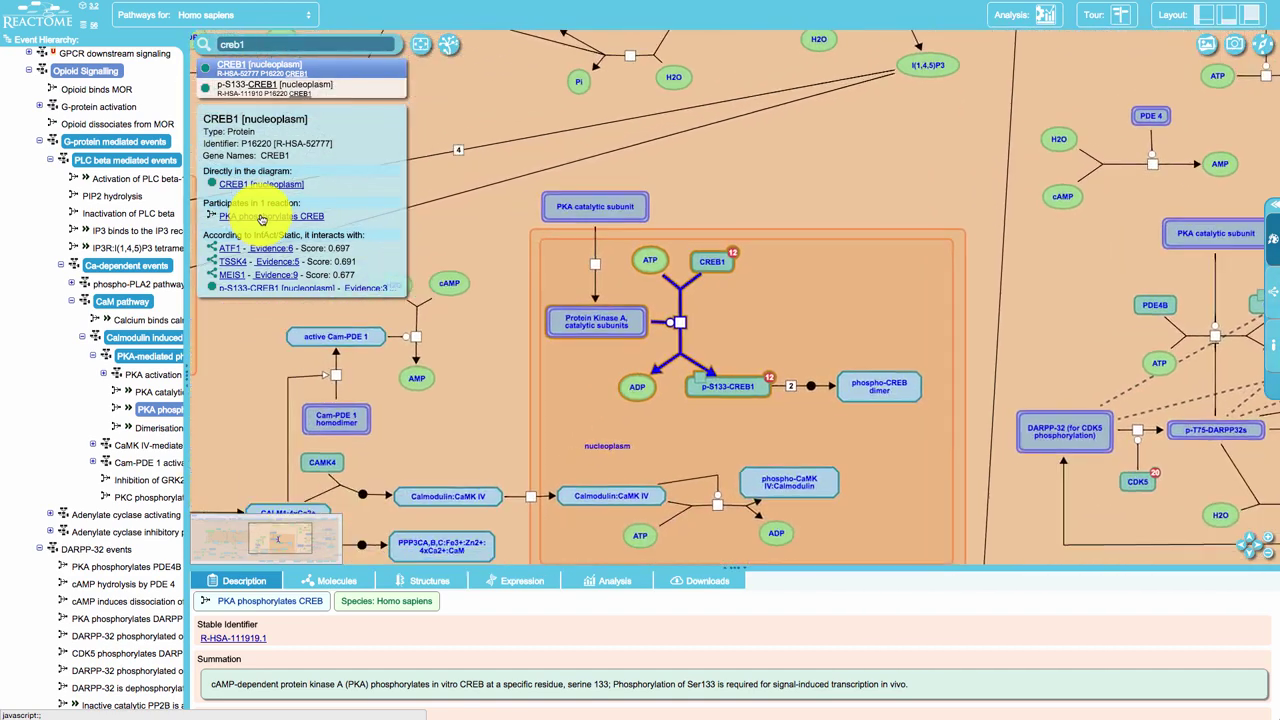
pyautogui.click(201, 44)
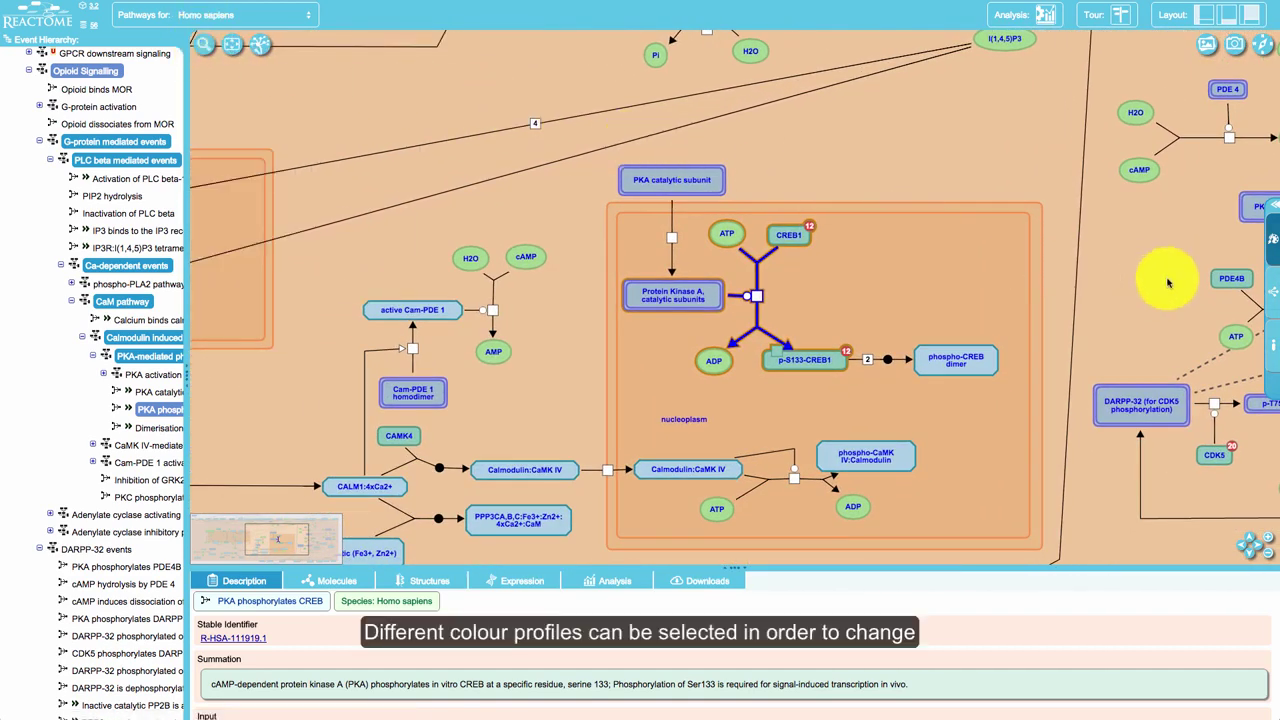
# Change the diagram colour profile to Standard and switch it back to Modern
pyautogui.click(1273, 262)
pyautogui.click(1250, 260)
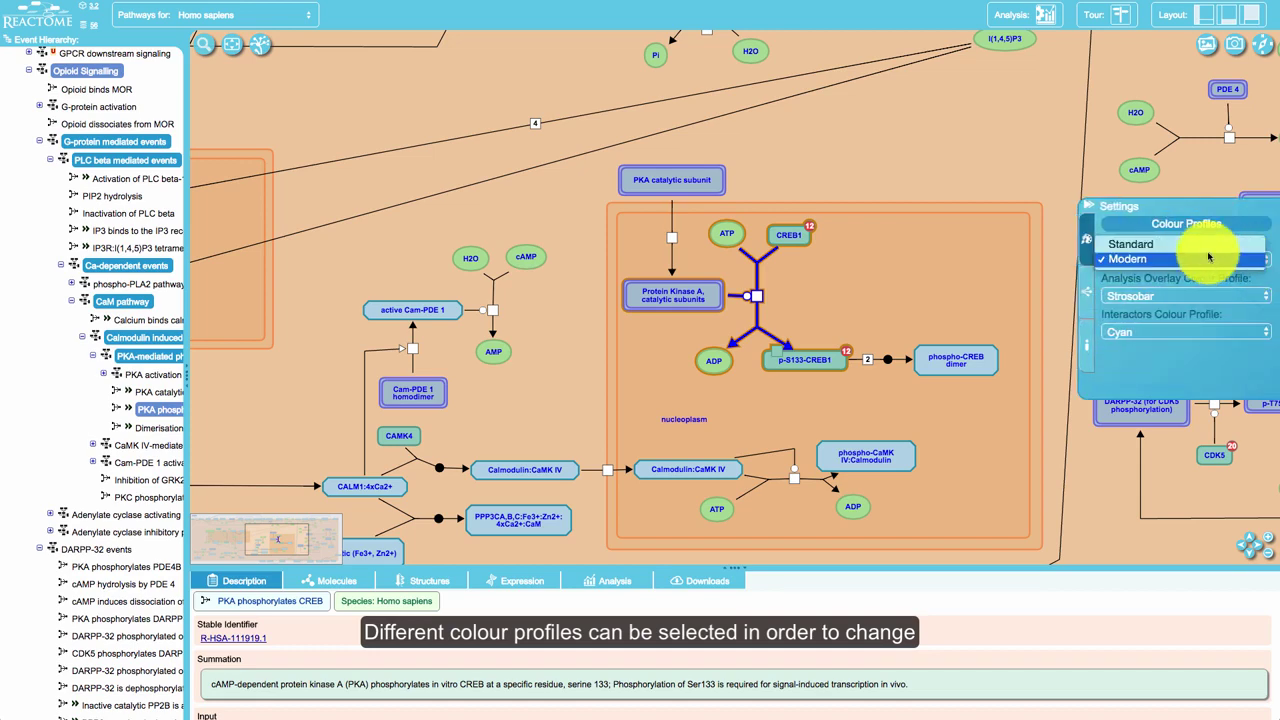
pyautogui.click(1207, 251)
pyautogui.click(1208, 262)
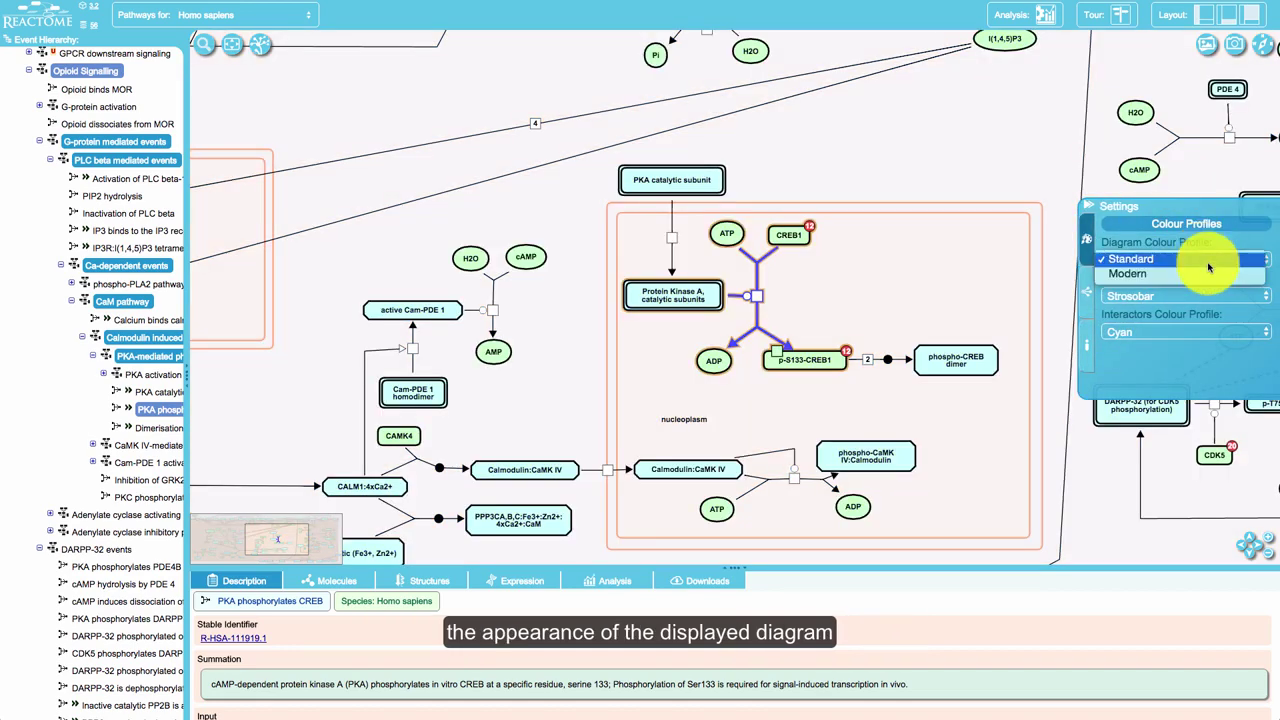
pyautogui.click(1208, 282)
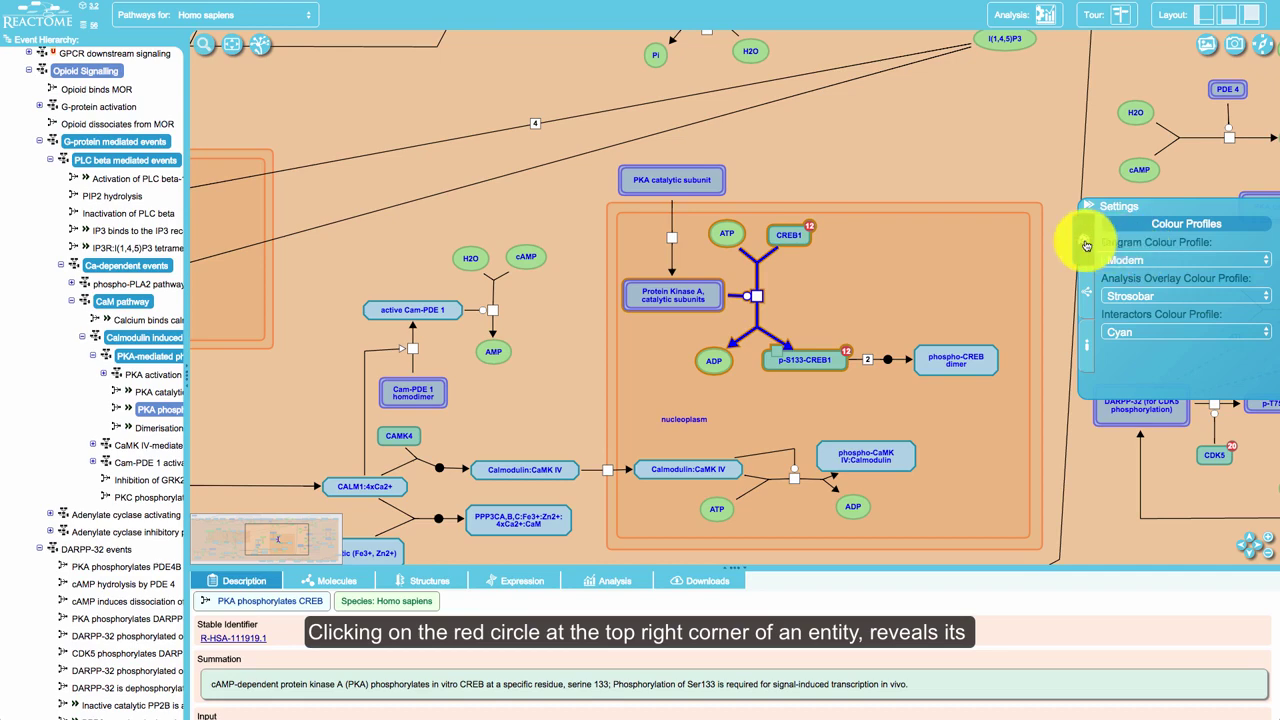
# Display the interactors of CREB1 and CDK5 in the diagram, and hide those of CDK5 again
pyautogui.click(797, 259)
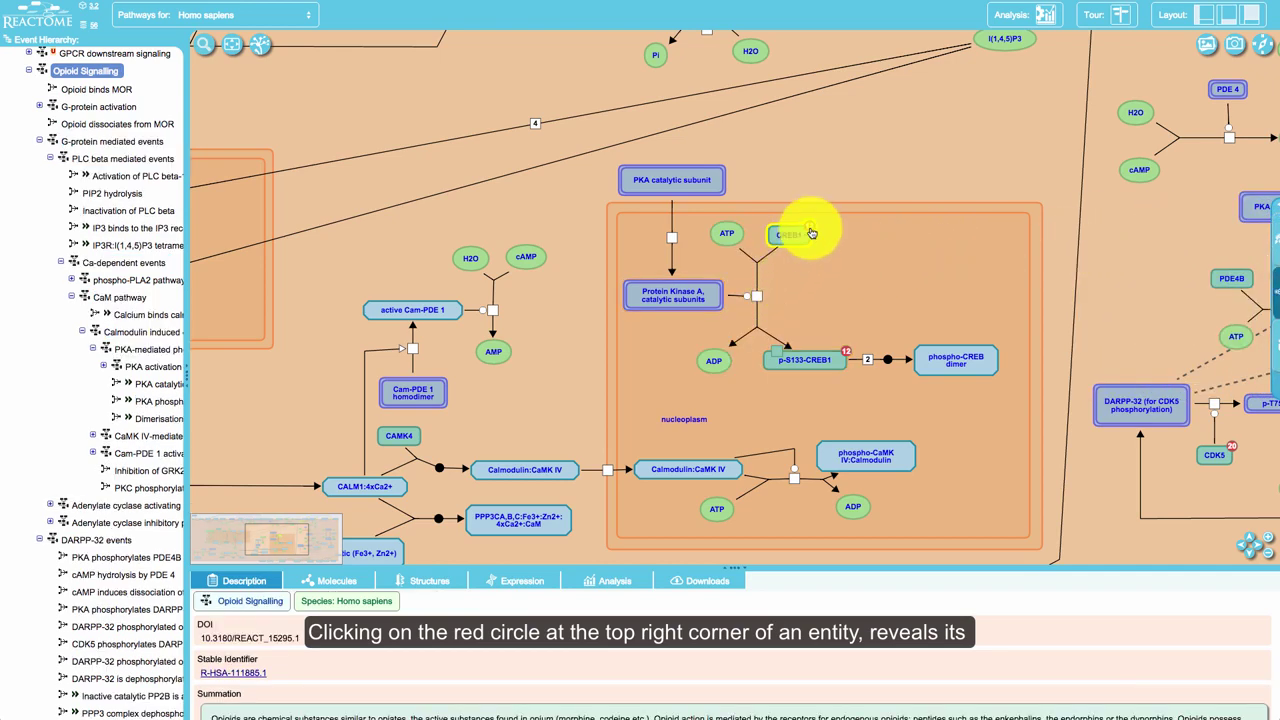
pyautogui.click(810, 231)
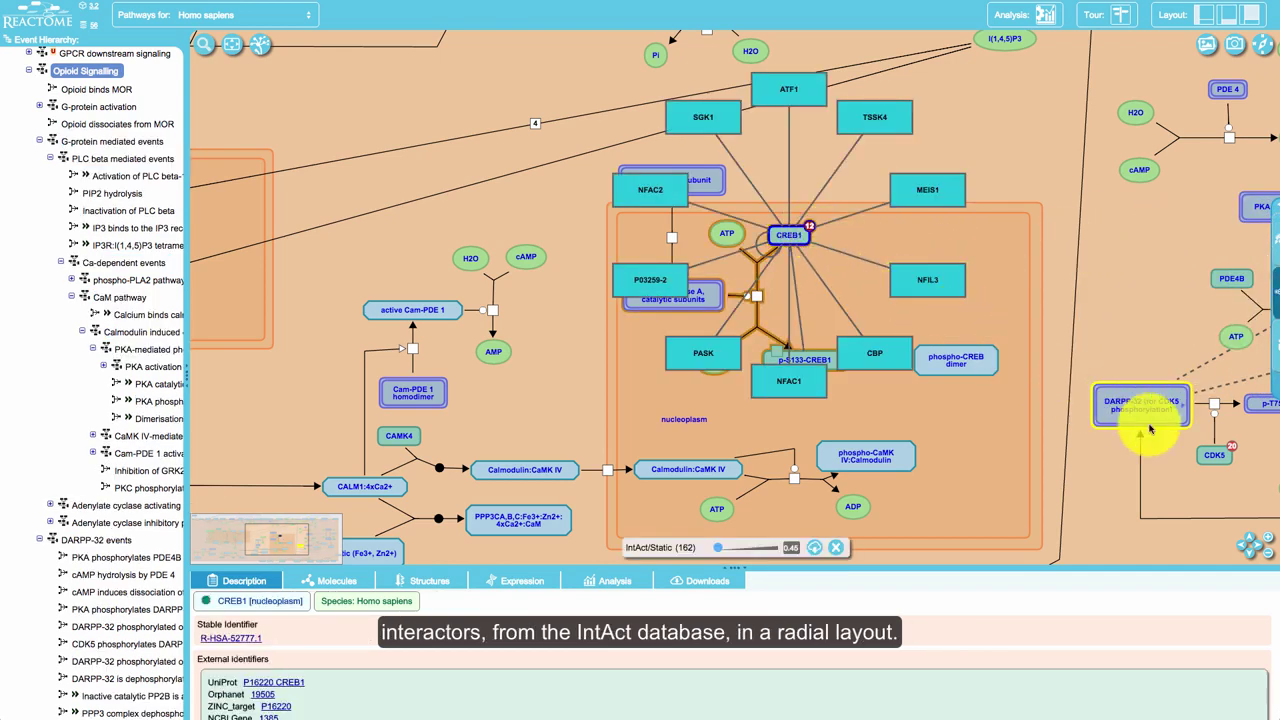
pyautogui.click(1231, 446)
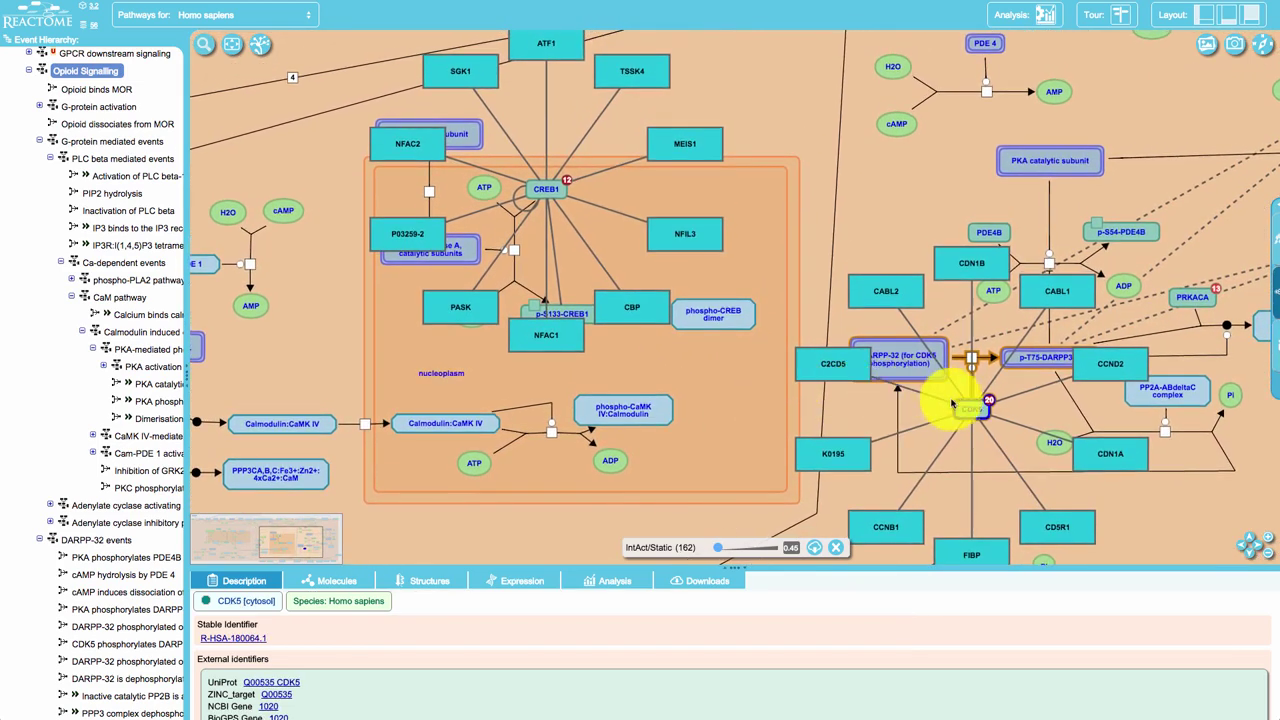
pyautogui.click(987, 403)
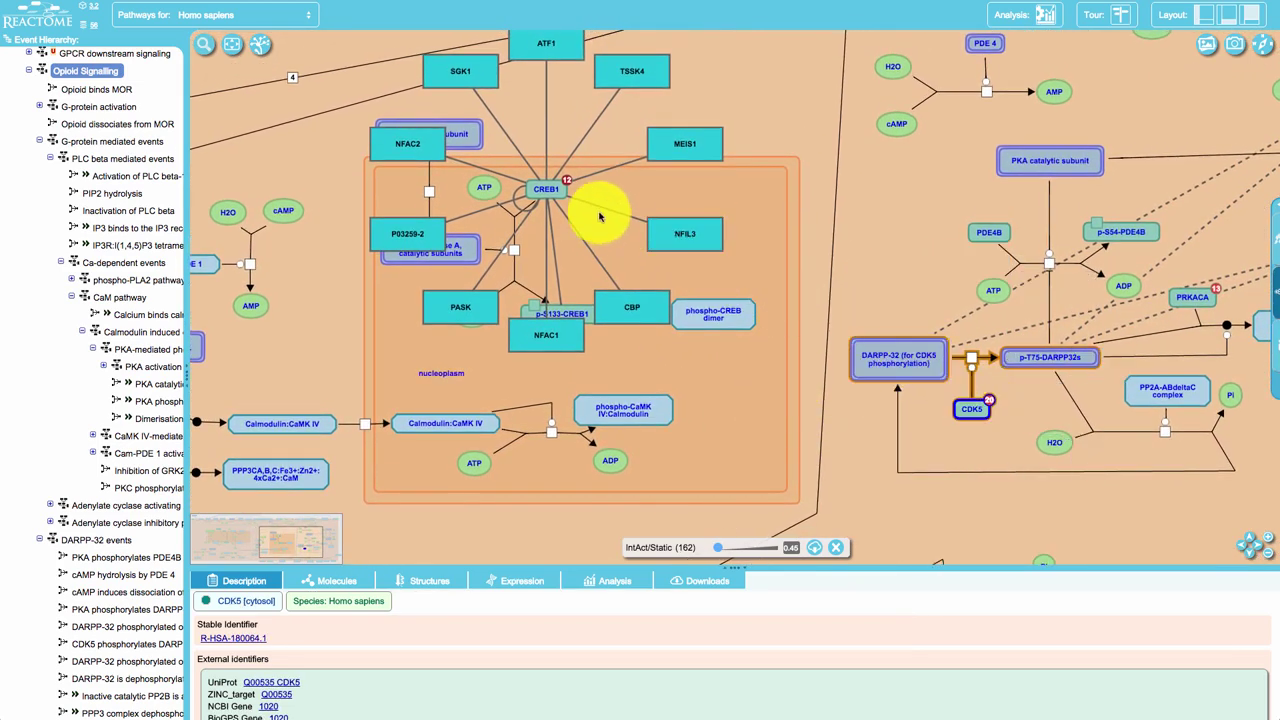
# Open the context dialog for CREB1, move it clear of the radial layout and view its list of interactors
pyautogui.rightClick(550, 198)
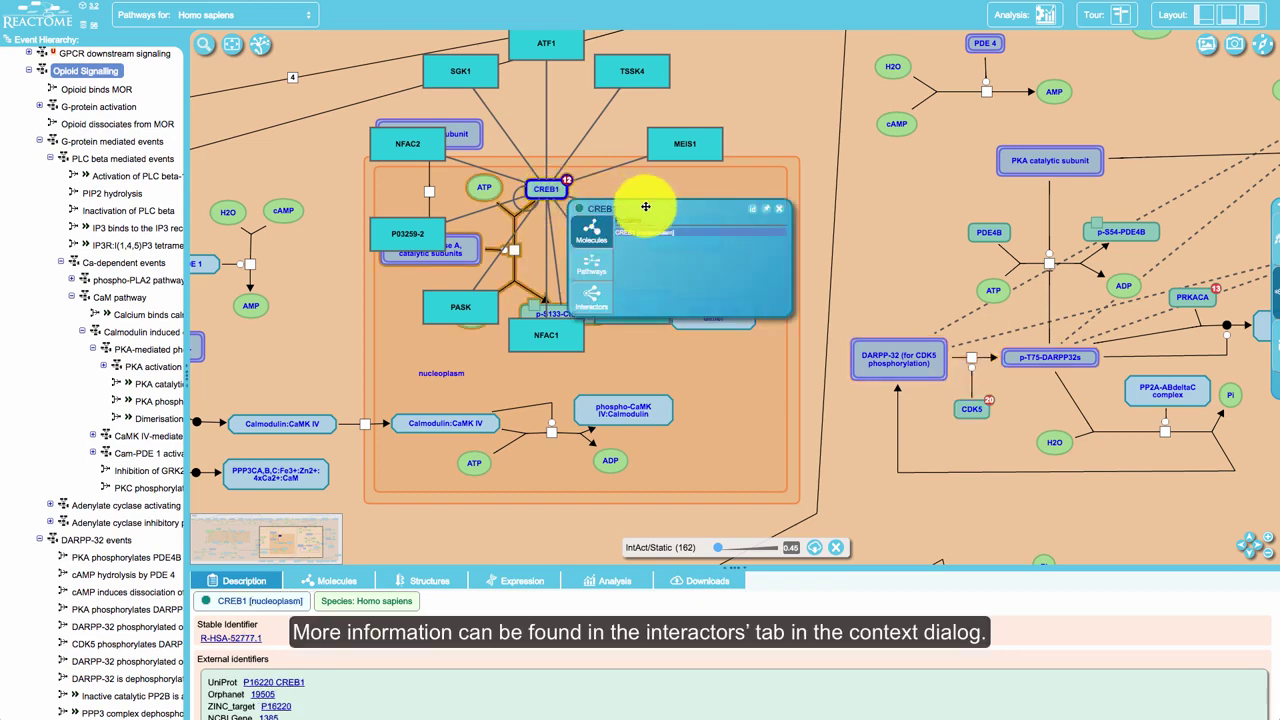
pyautogui.moveTo(649, 202); pyautogui.dragTo(840, 234)
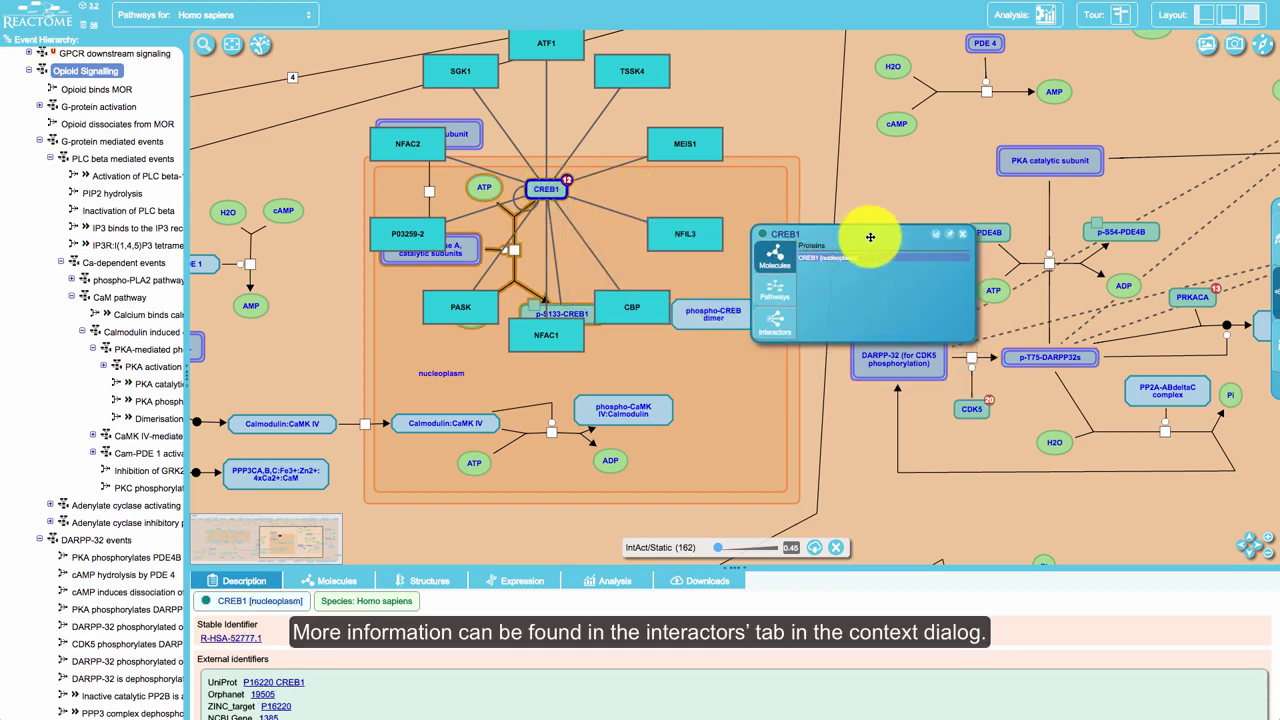
pyautogui.click(790, 324)
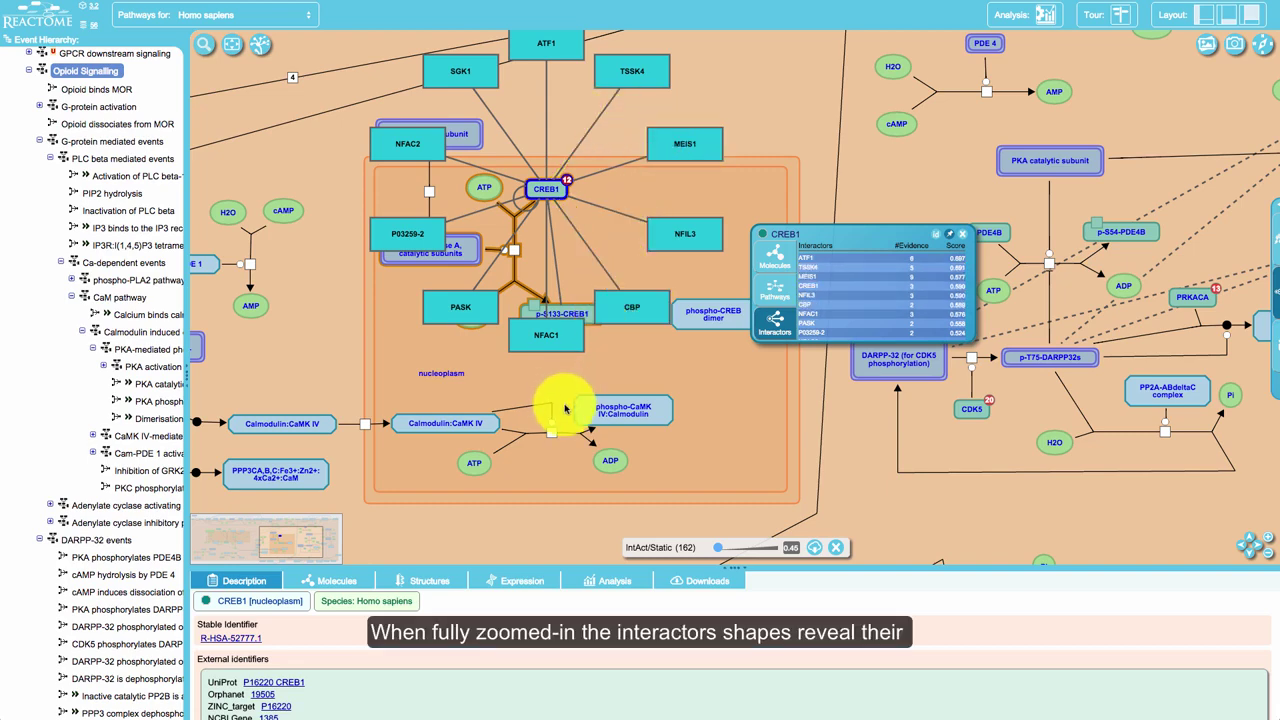
# Examine the molecular structures and associated information of the CREB1 interactors PASK, NFAC1 and CBP
pyautogui.scroll(8, 563, 411)
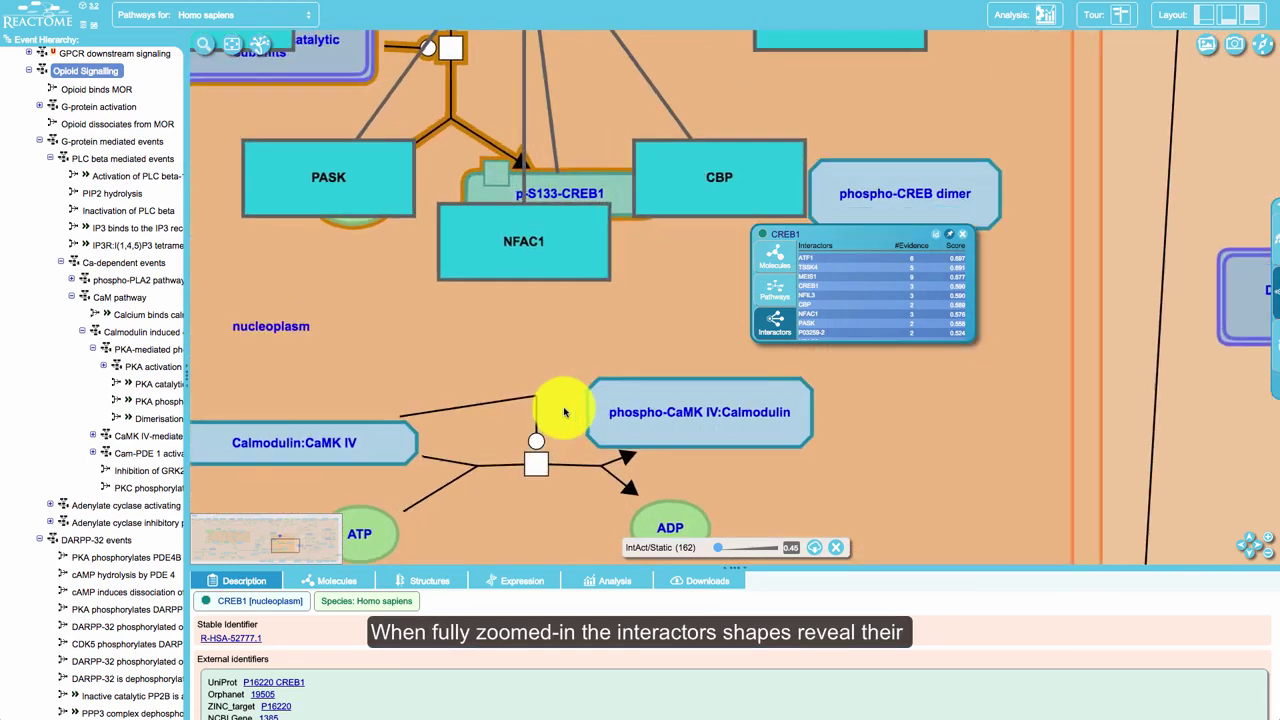
pyautogui.scroll(1, 563, 411)
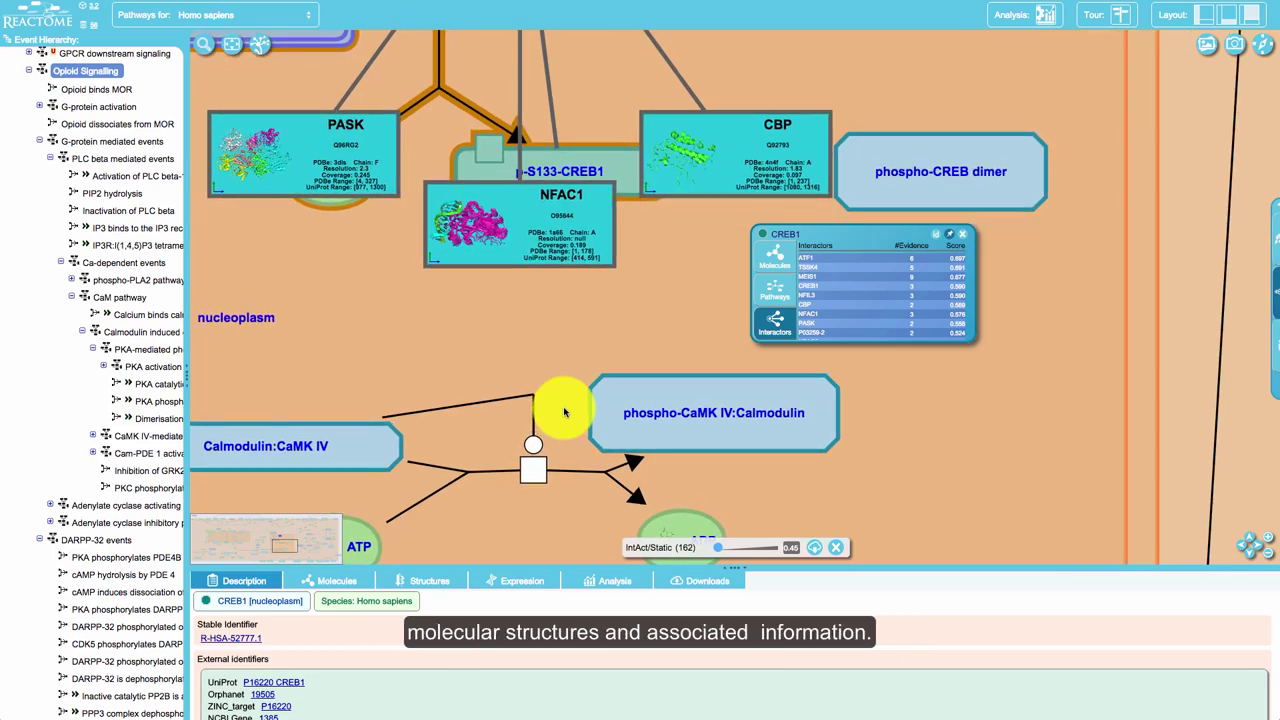
pyautogui.scroll(-10, 563, 411)
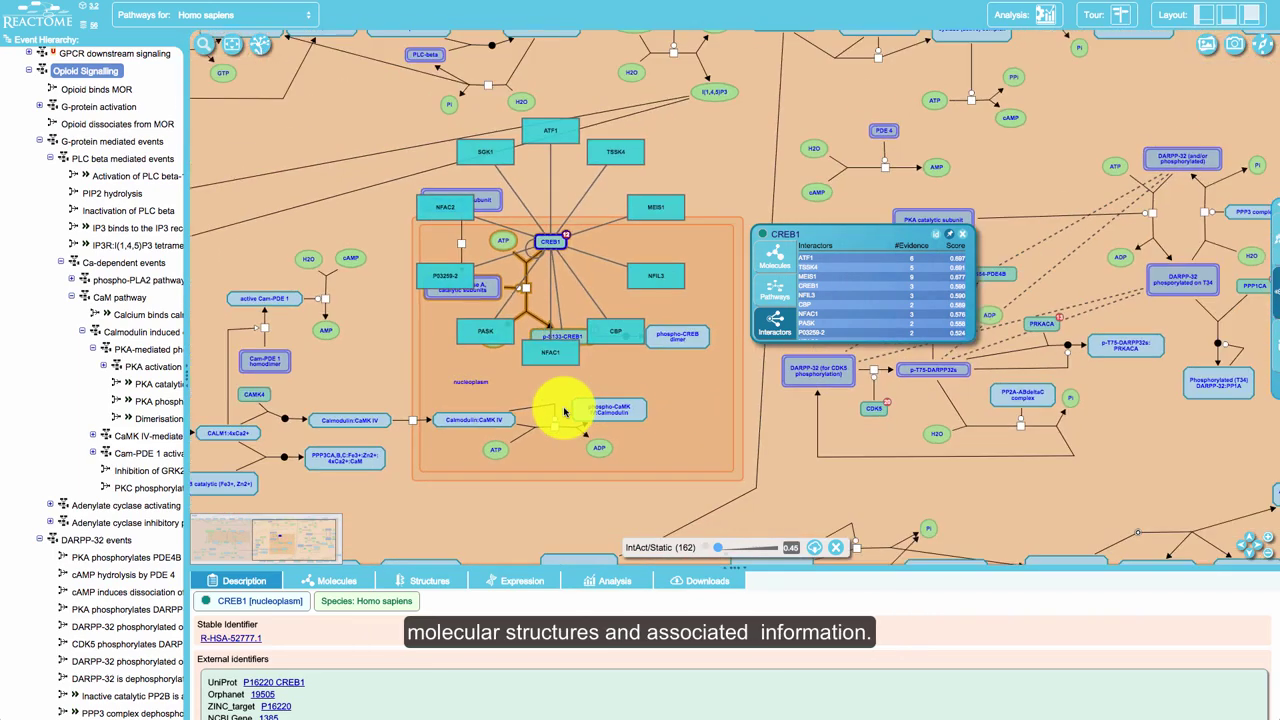
# Try the confidence score filter of the displayed IntAct interactors and close the CREB1 context dialog
pyautogui.scroll(-1, 686, 513)
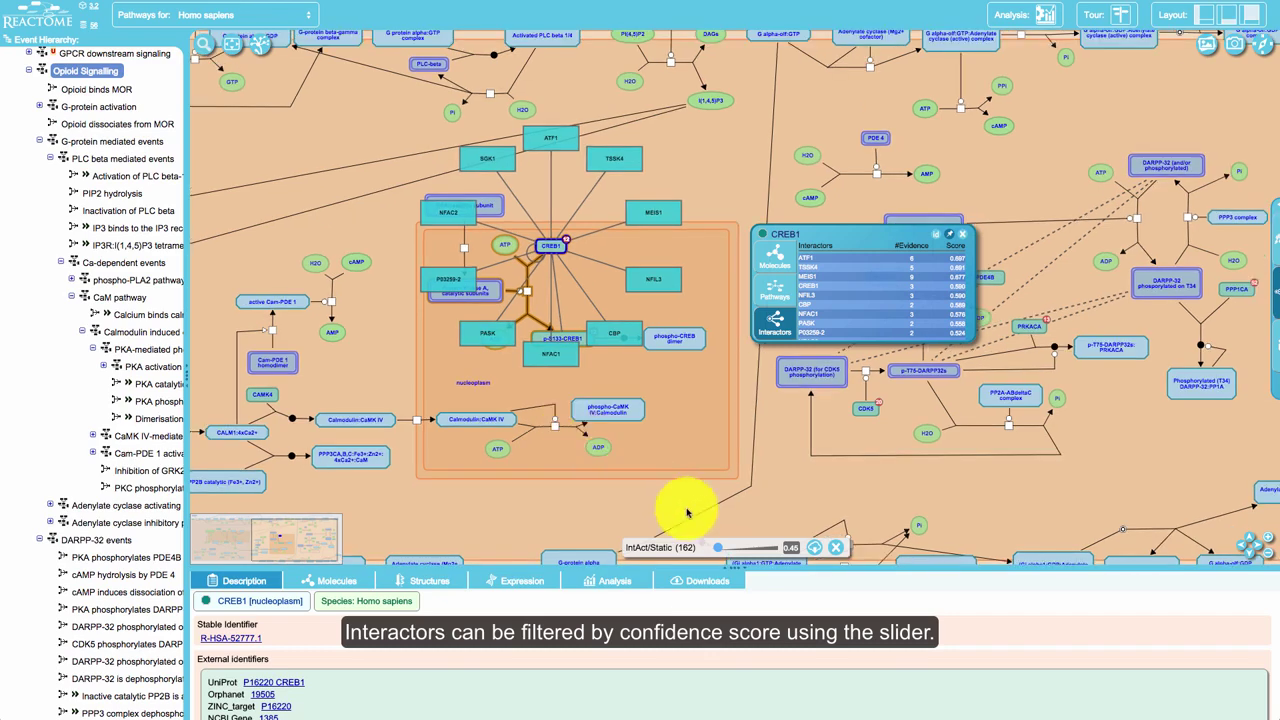
pyautogui.moveTo(729, 552); pyautogui.dragTo(706, 547)
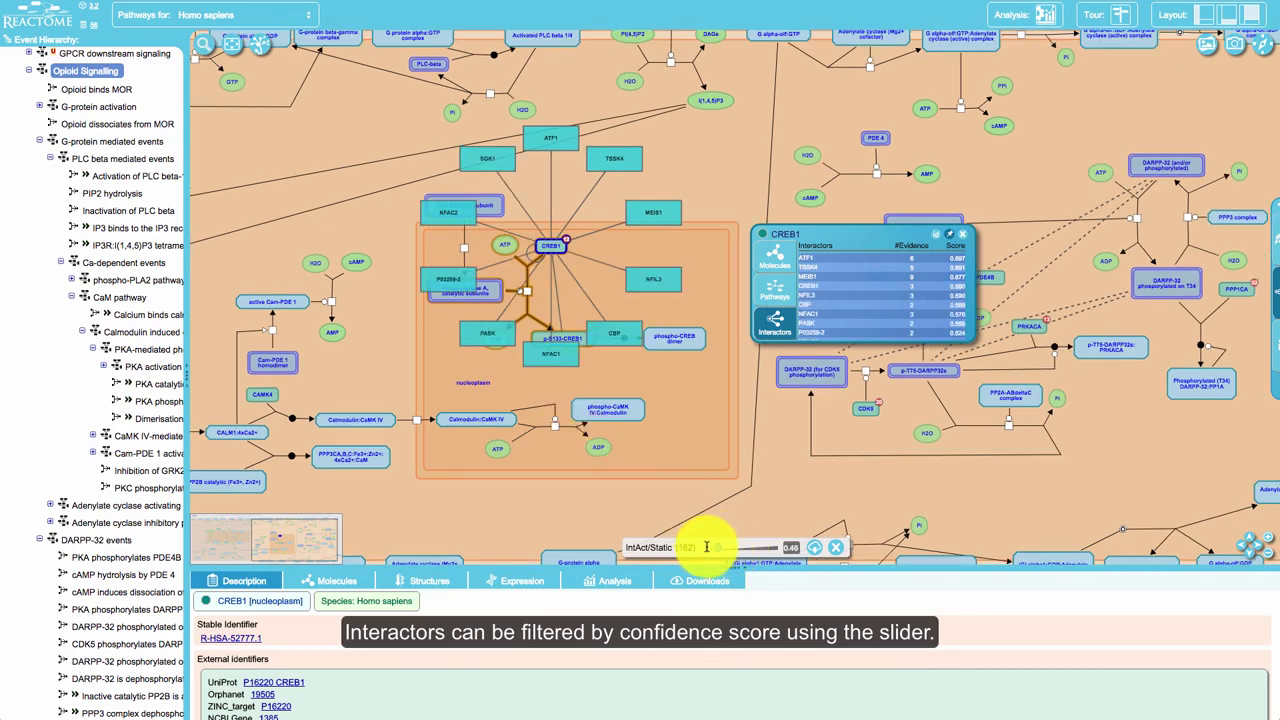
pyautogui.click(960, 234)
# Change the interactors colour profile to Teal and switch it back to Cyan
pyautogui.click(1273, 242)
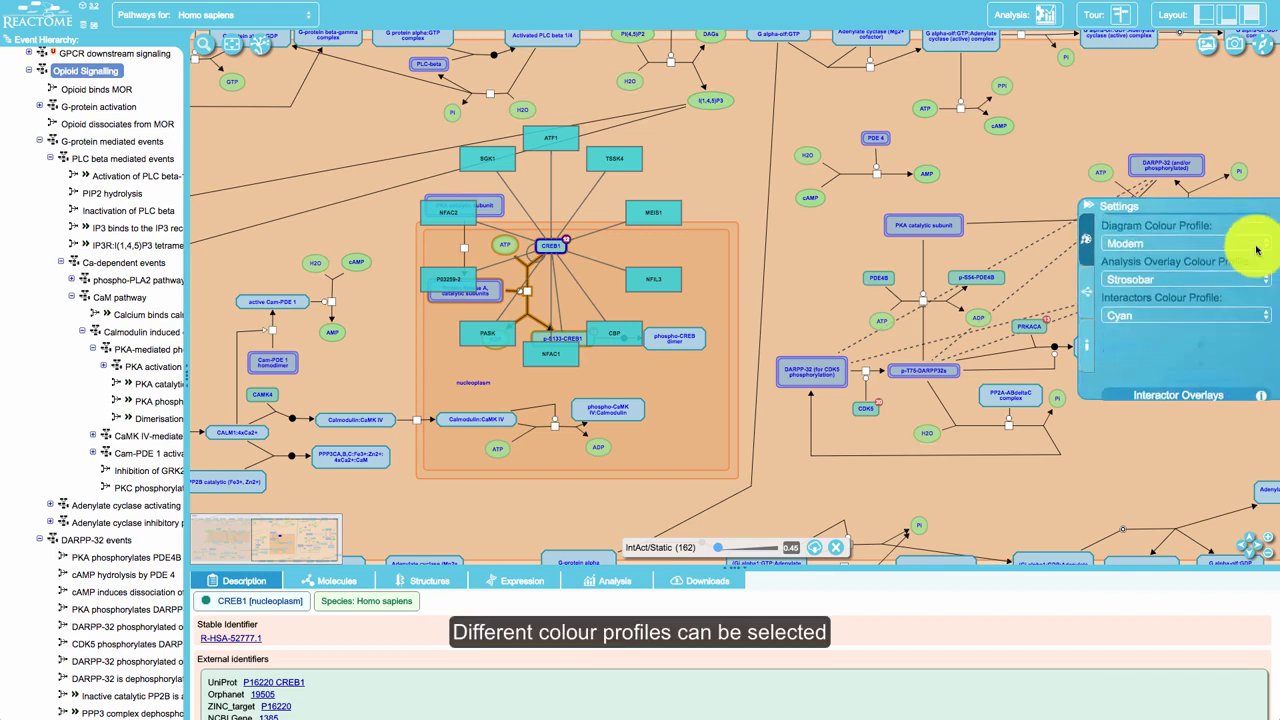
pyautogui.click(1186, 331)
pyautogui.click(1166, 345)
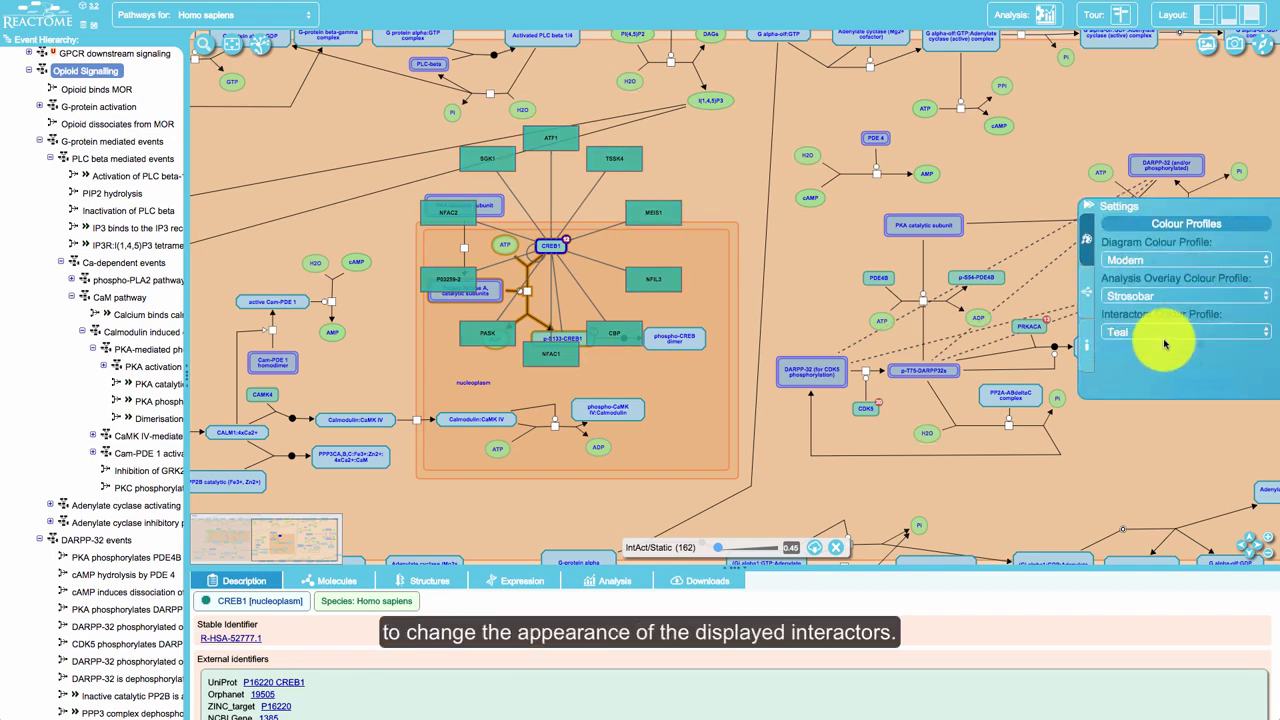
pyautogui.click(1168, 333)
pyautogui.click(1164, 318)
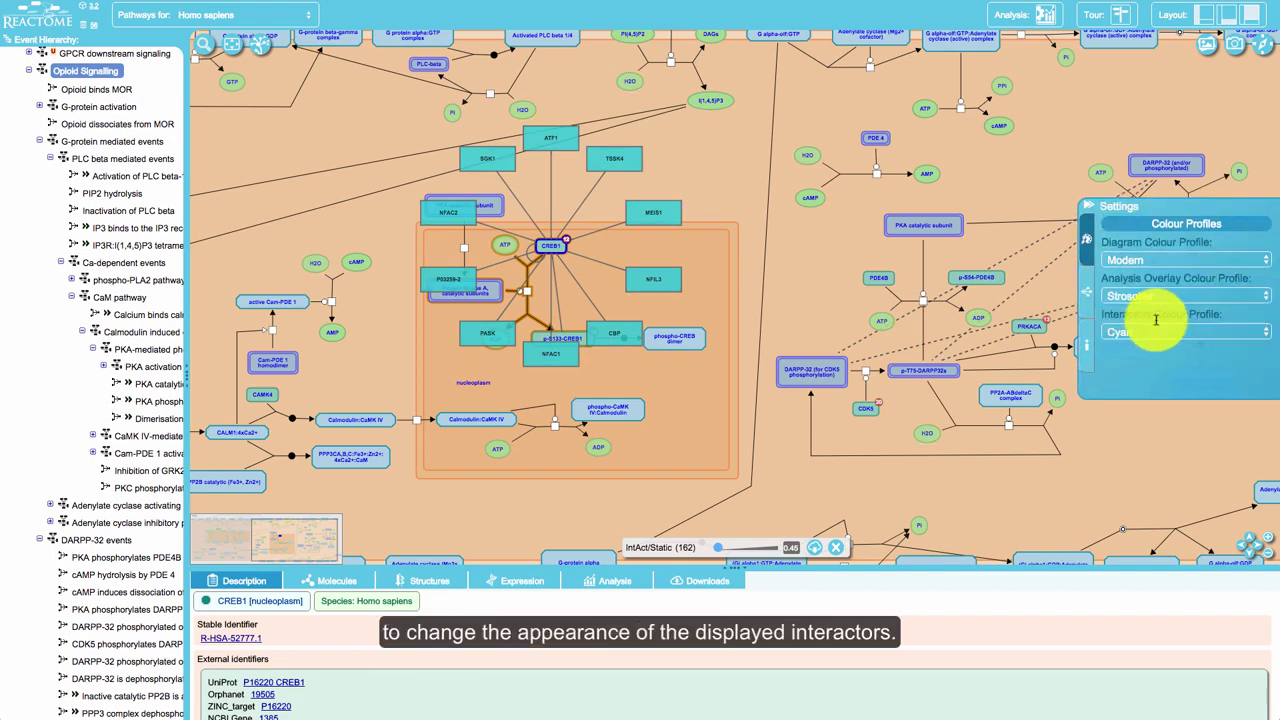
# Overlay the interactors from the APID resource on the diagram and display those of CDK5
pyautogui.click(1086, 294)
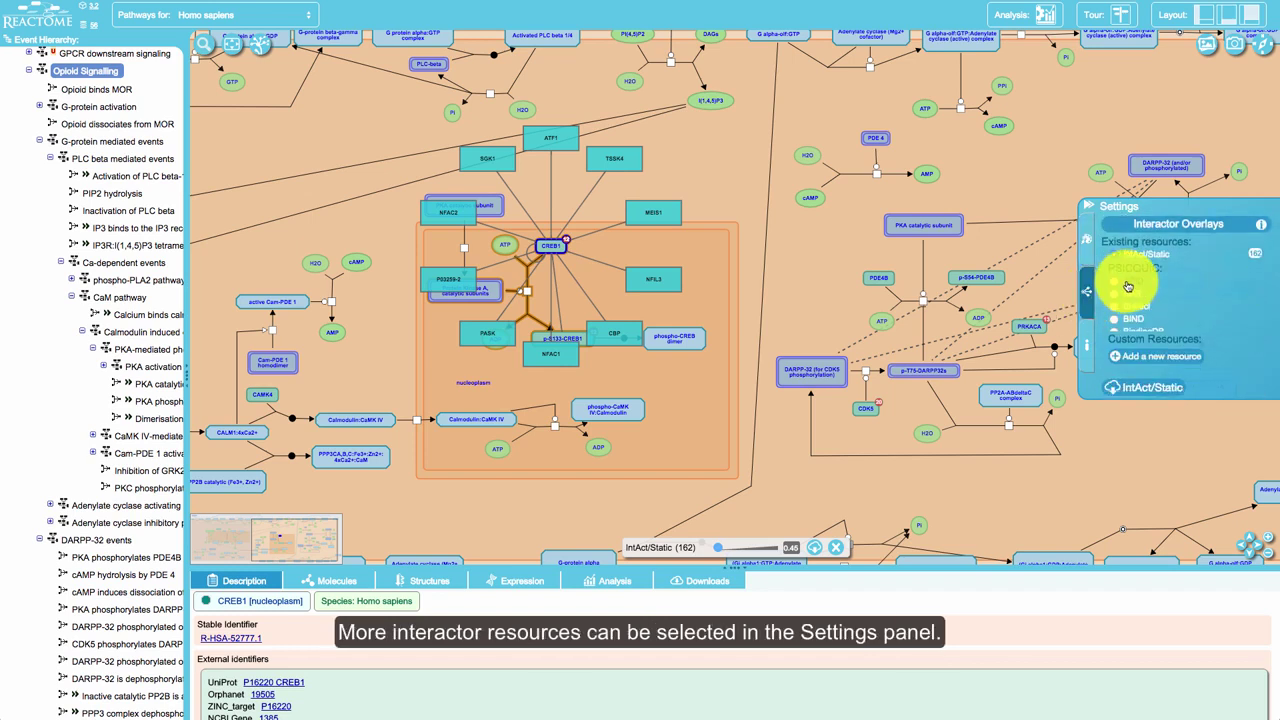
pyautogui.click(1110, 285)
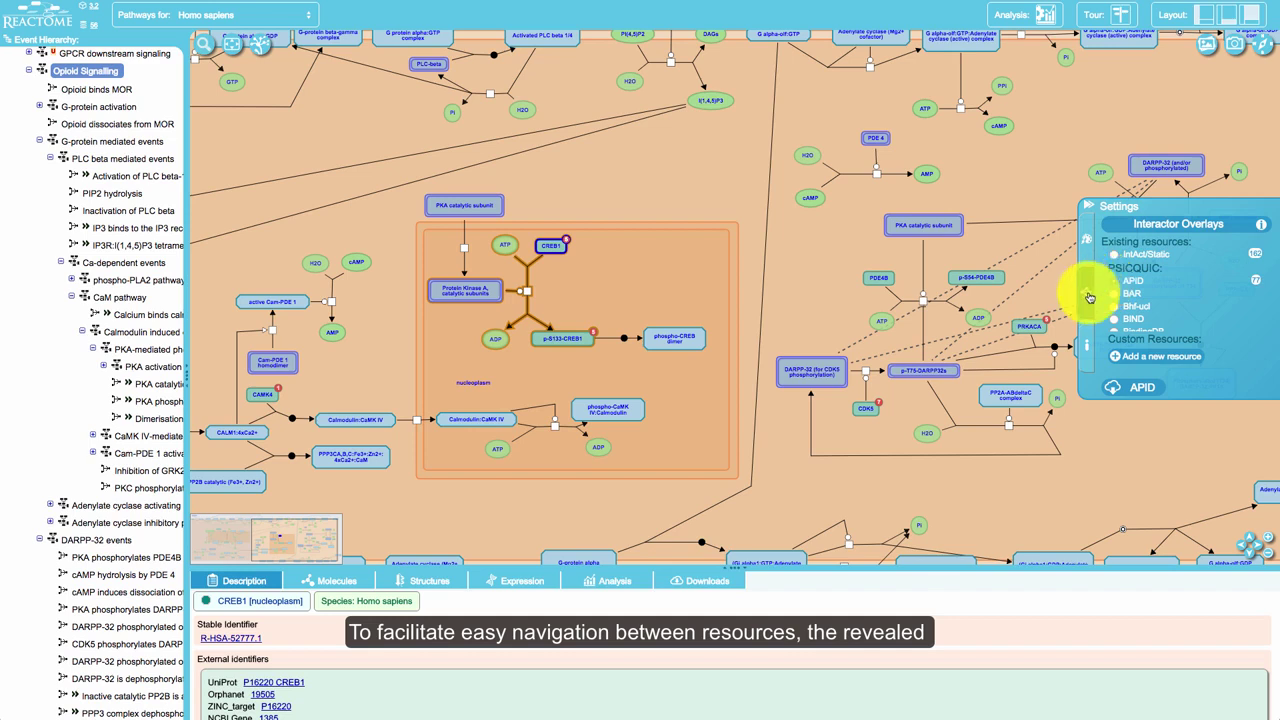
pyautogui.click(879, 406)
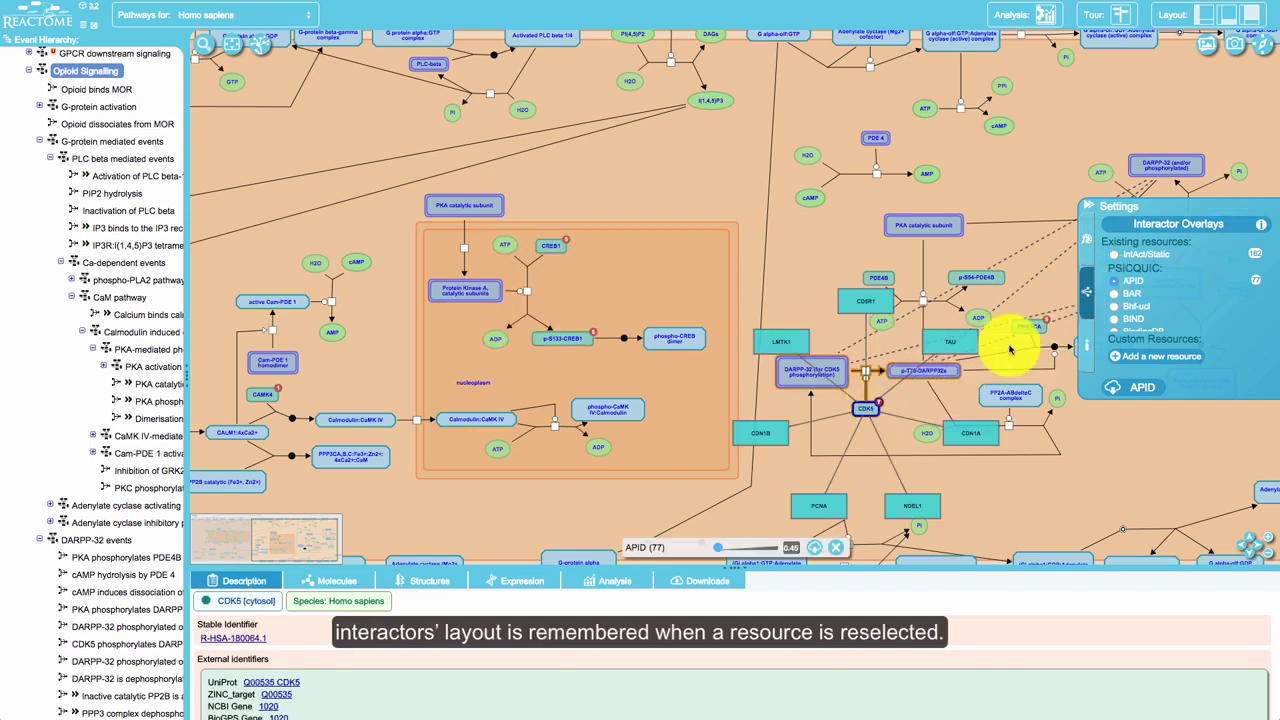
# Reselect the IntAct/Static interactor resource and close the interactor overlay in the diagram
pyautogui.click(1138, 256)
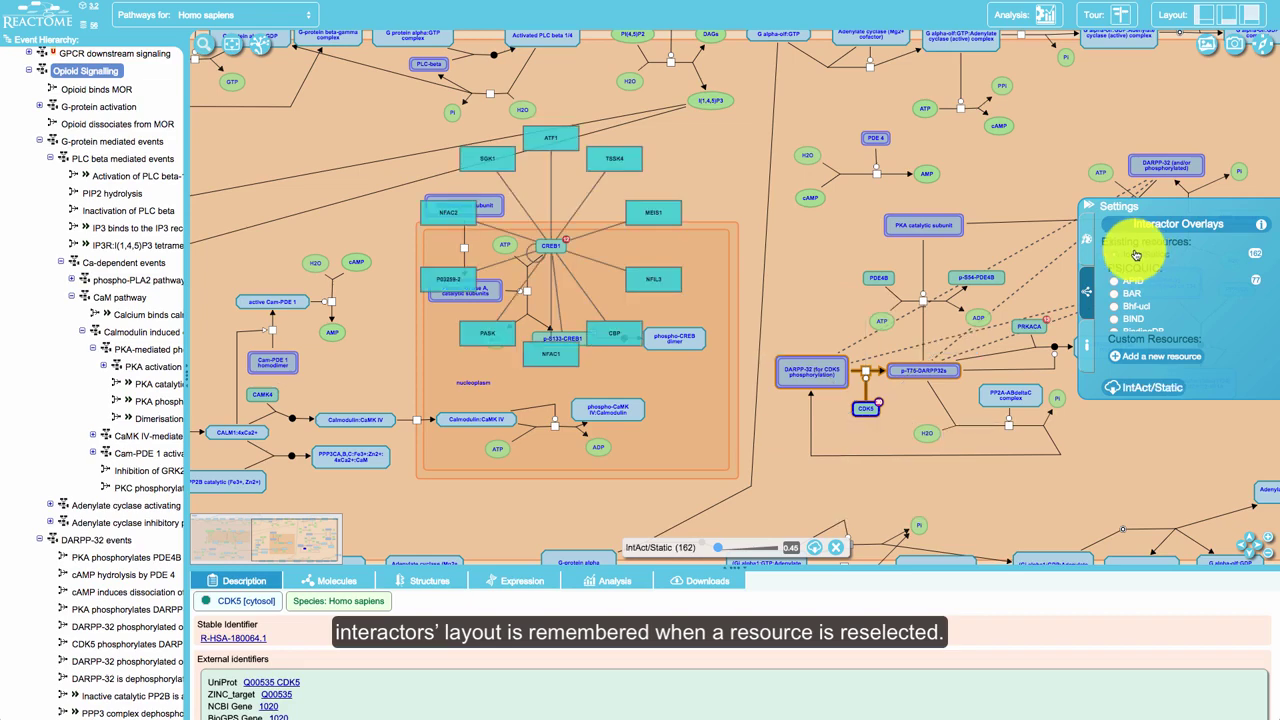
pyautogui.click(836, 552)
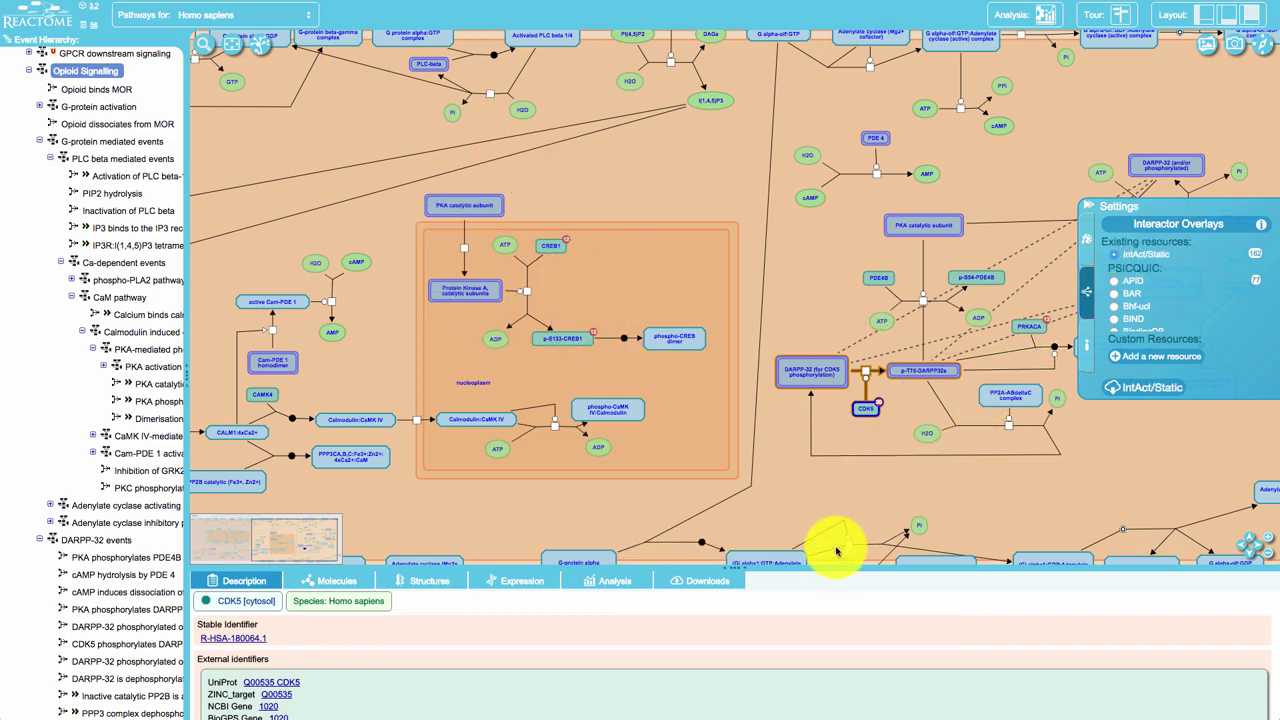
# Open the form for a new custom interactor resource and read through its inline documentation on data upload and supported formats
pyautogui.click(1140, 357)
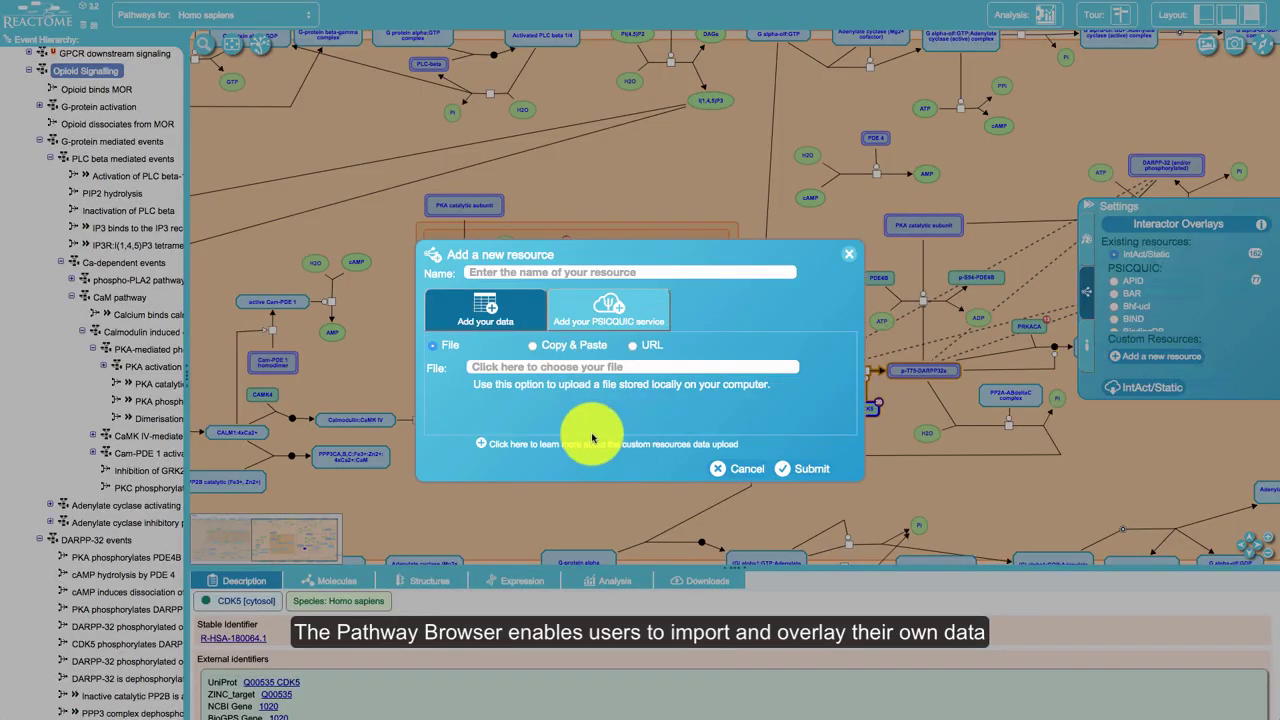
pyautogui.click(486, 443)
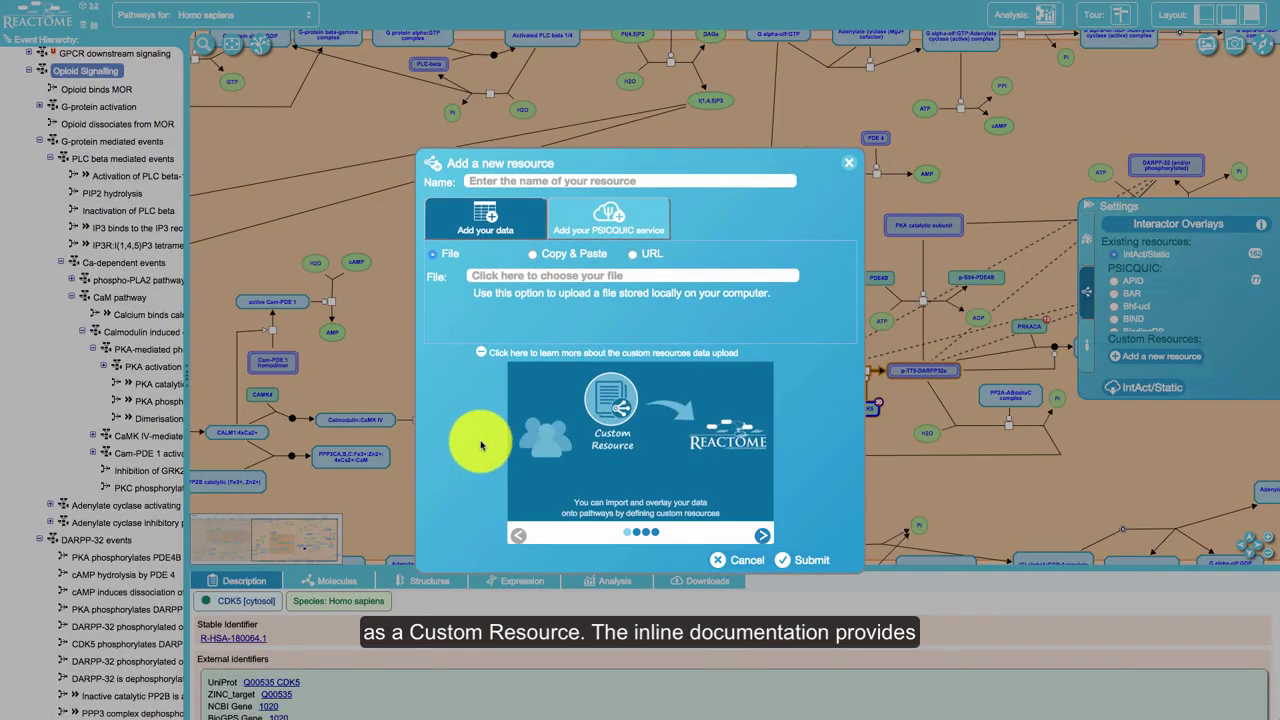
pyautogui.click(763, 537)
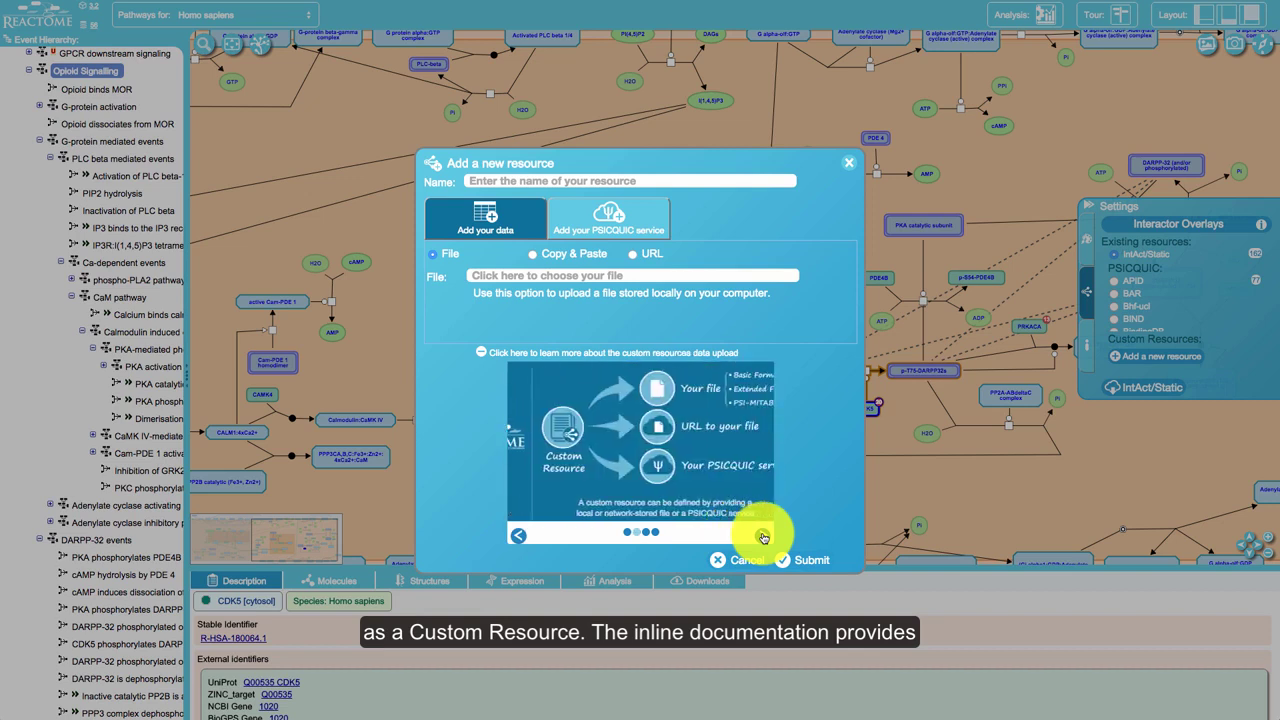
pyautogui.click(763, 537)
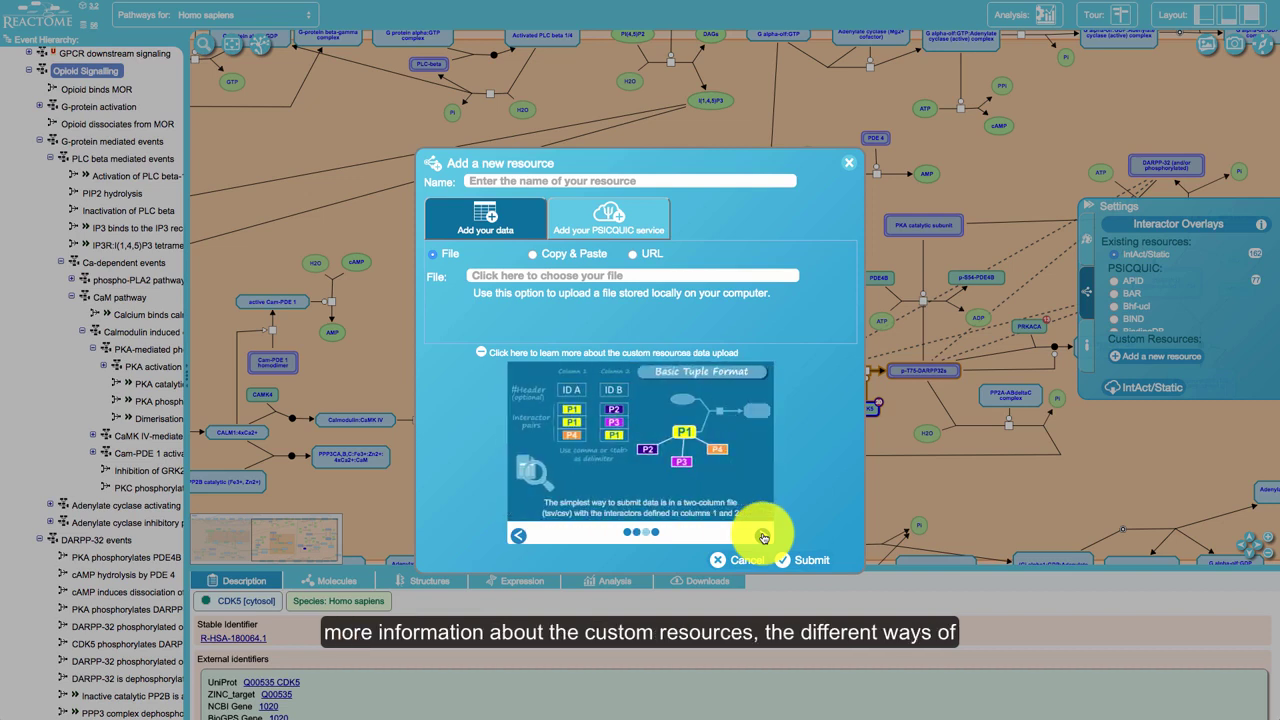
pyautogui.click(763, 537)
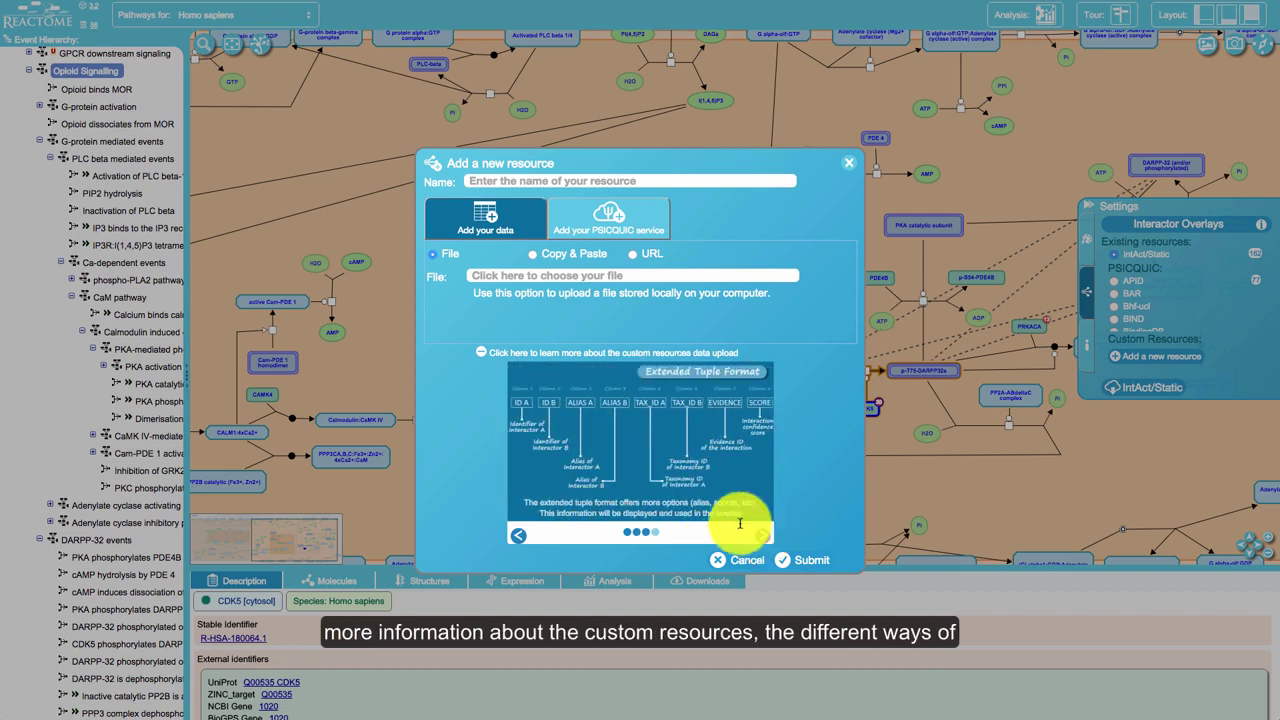
pyautogui.click(482, 353)
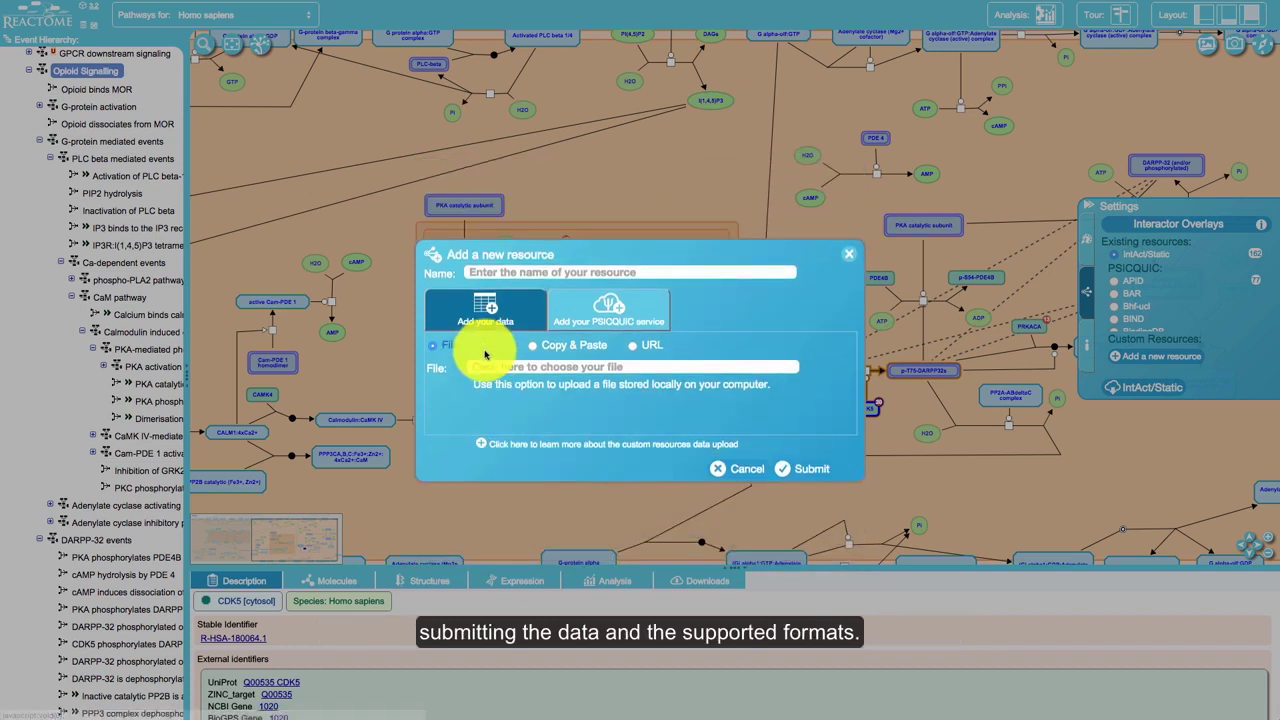
# Submit a custom interactor resource named "custom" from pasted identifier pairs, and select PDE4B's interactor marker in the diagram
pyautogui.click(488, 270)
pyautogui.write('custom')
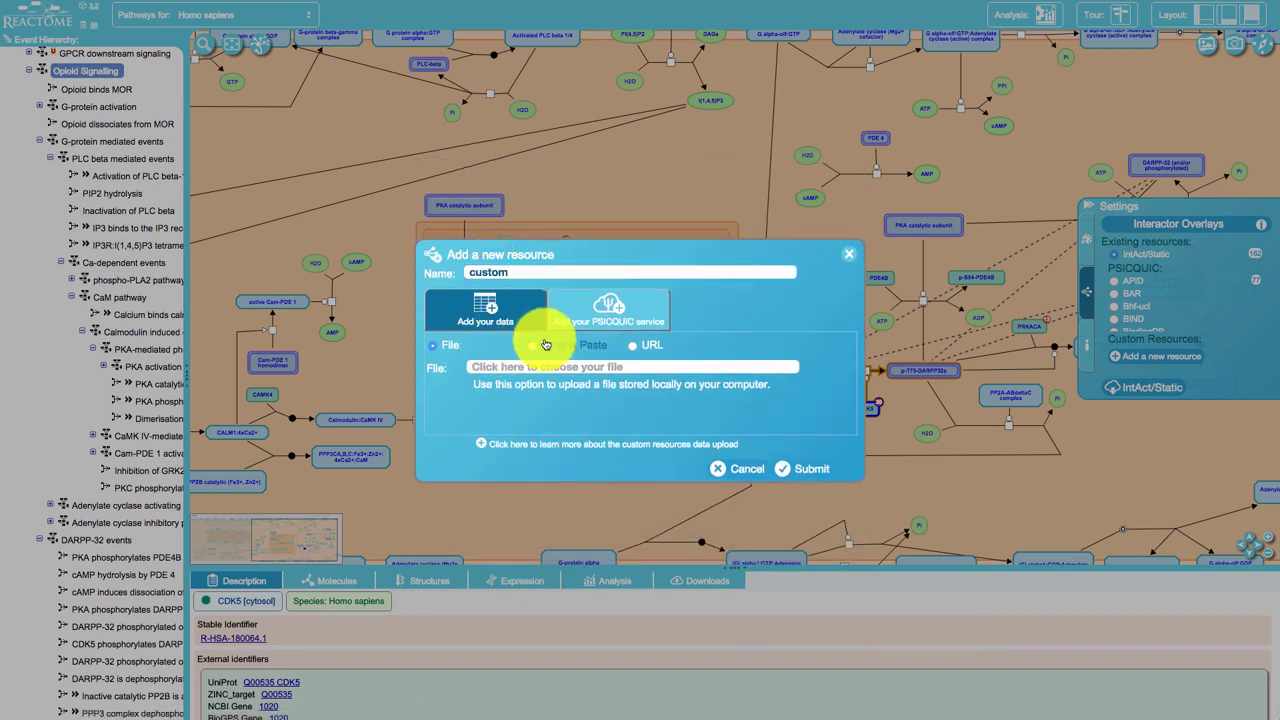
pyautogui.click(550, 348)
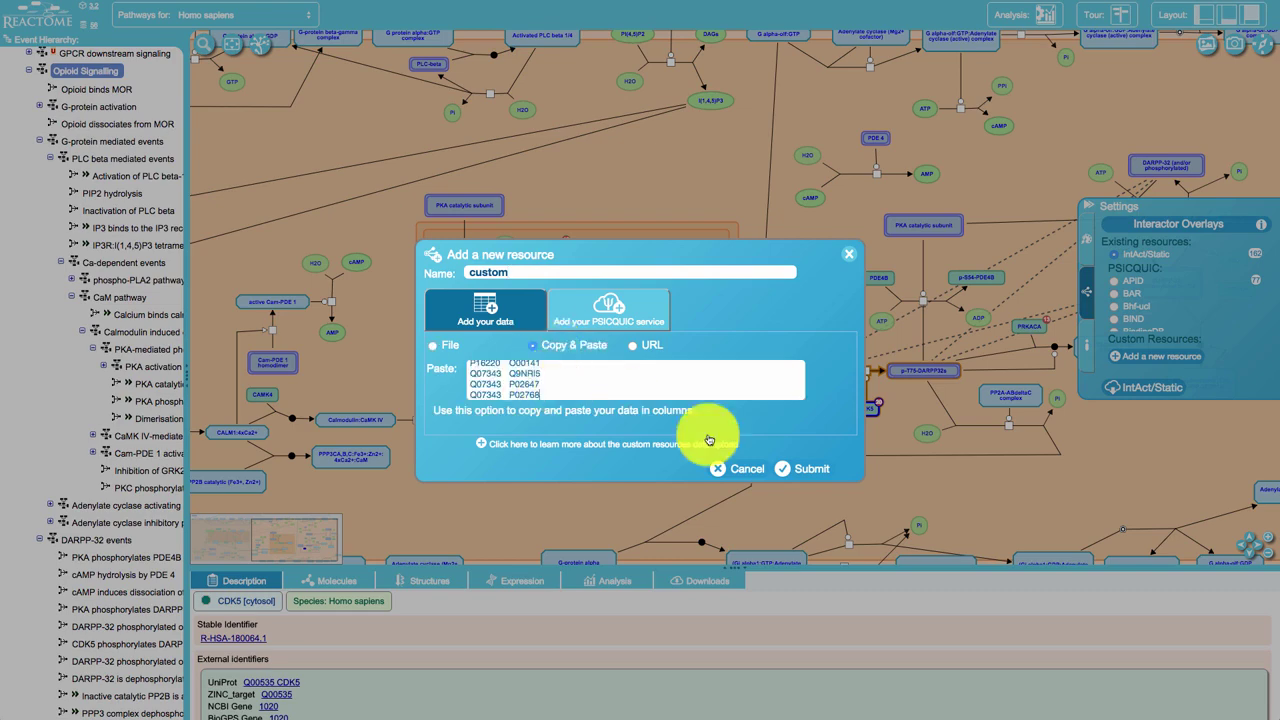
pyautogui.click(812, 469)
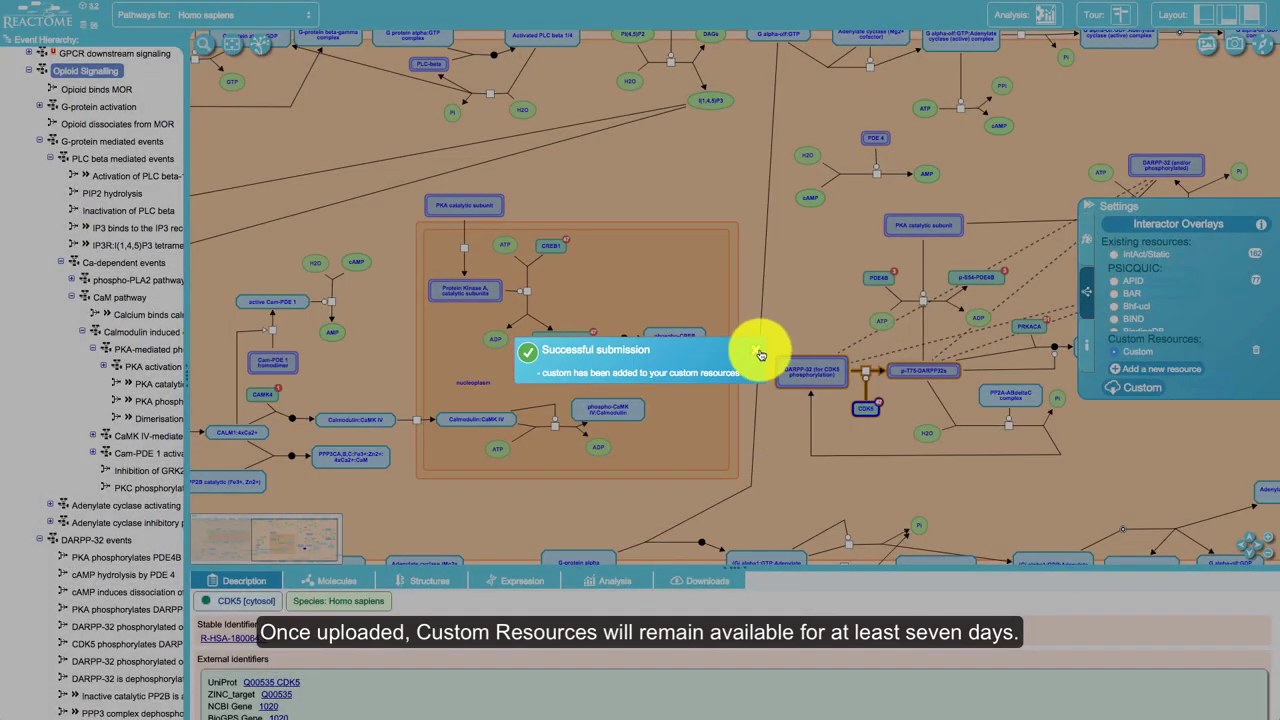
pyautogui.click(760, 354)
pyautogui.click(893, 275)
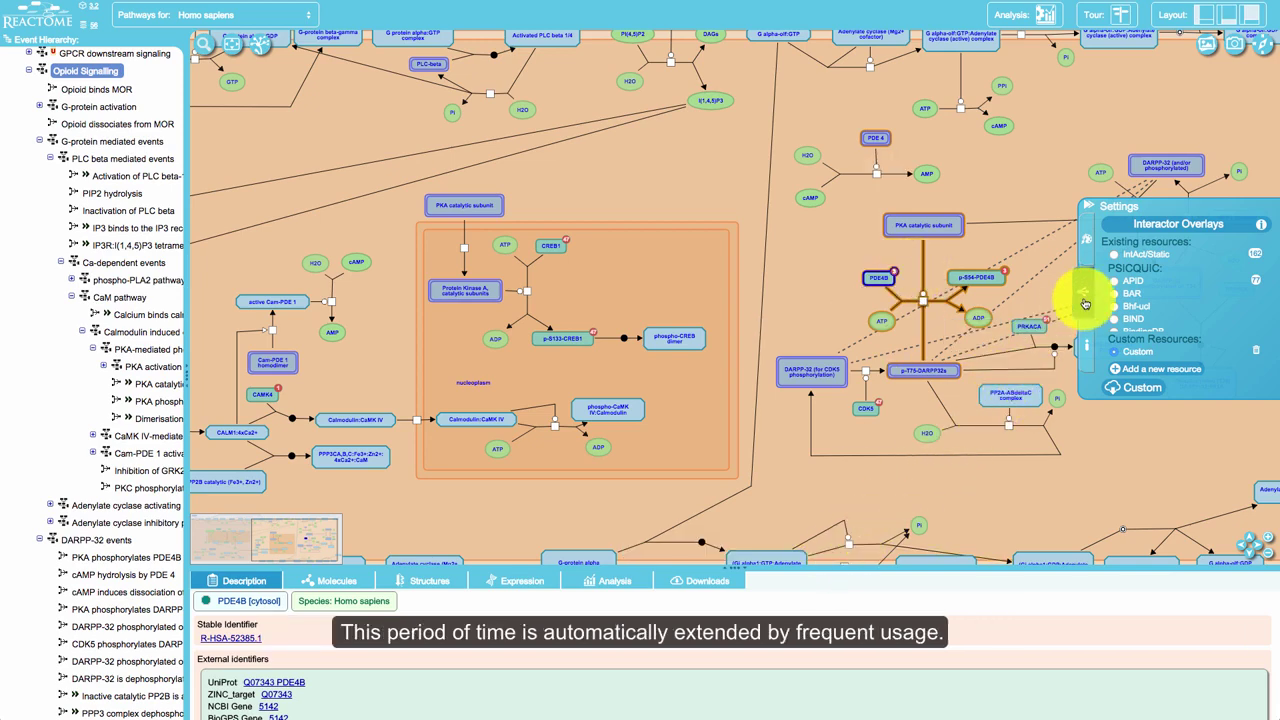
# Return from the Opioid Signalling diagram to the pathways overview and collapse the event hierarchy to its top-level pathways
pyautogui.click(232, 46)
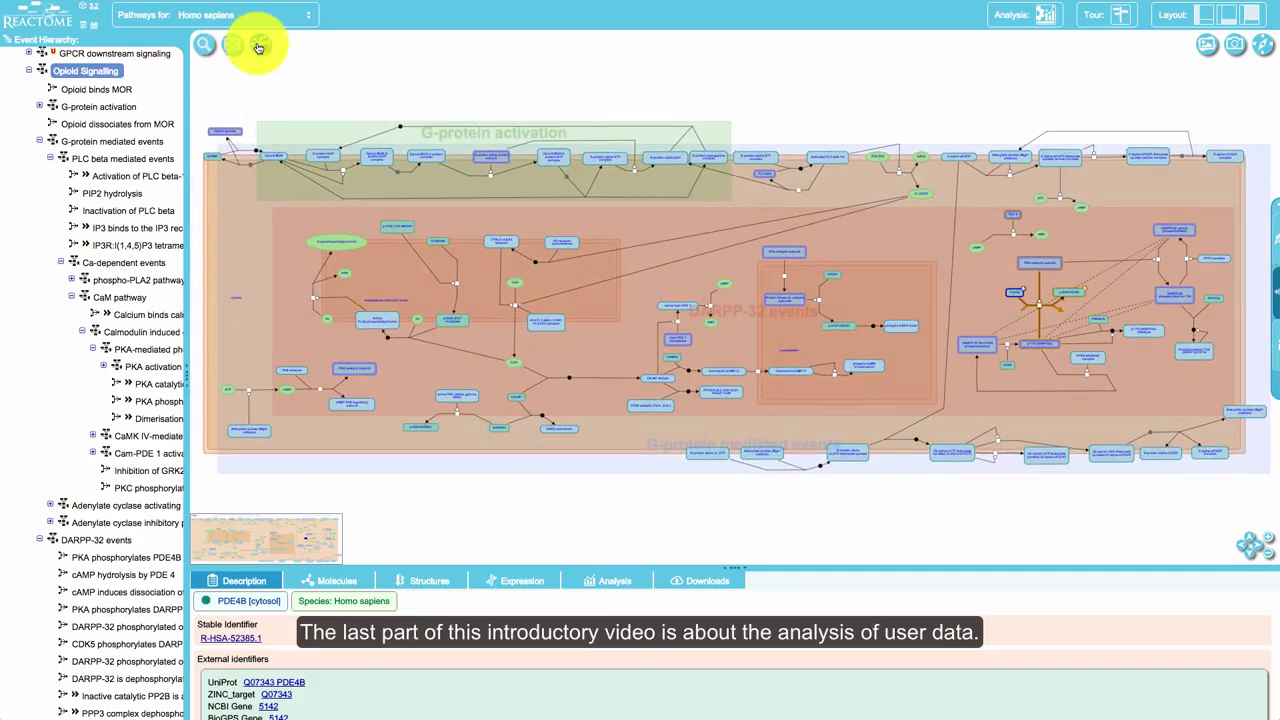
pyautogui.click(258, 47)
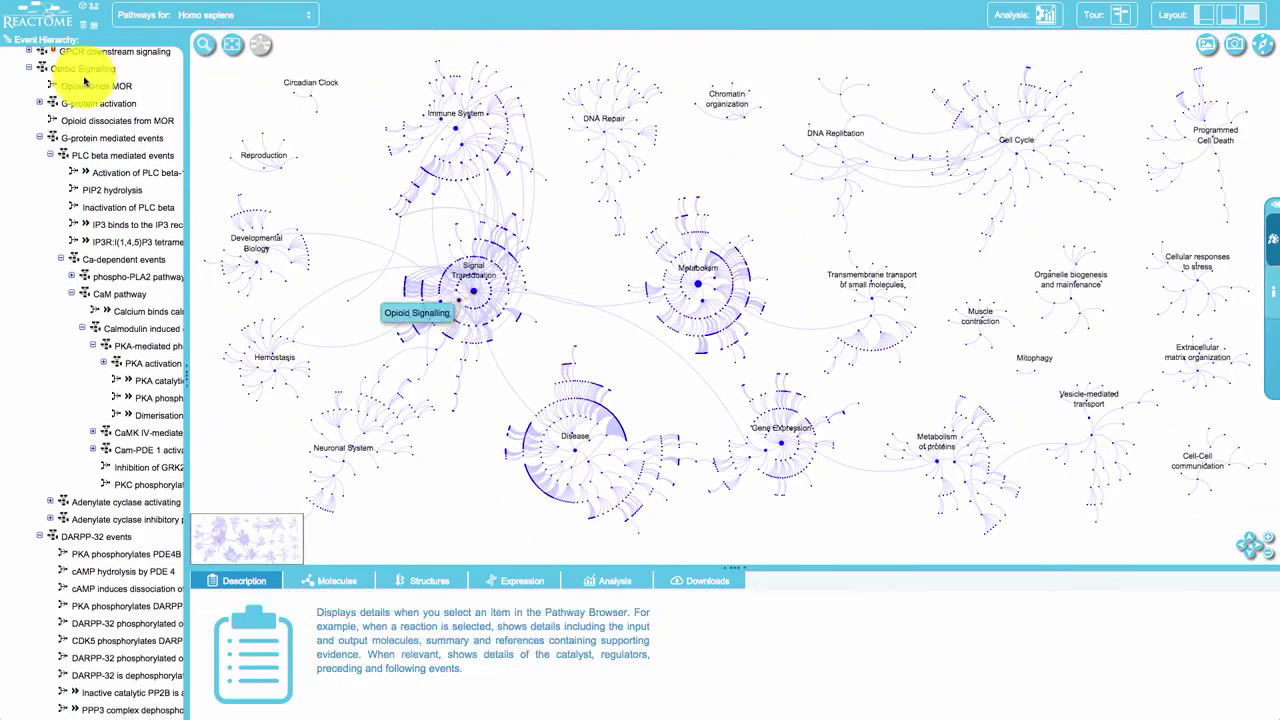
pyautogui.click(8, 420)
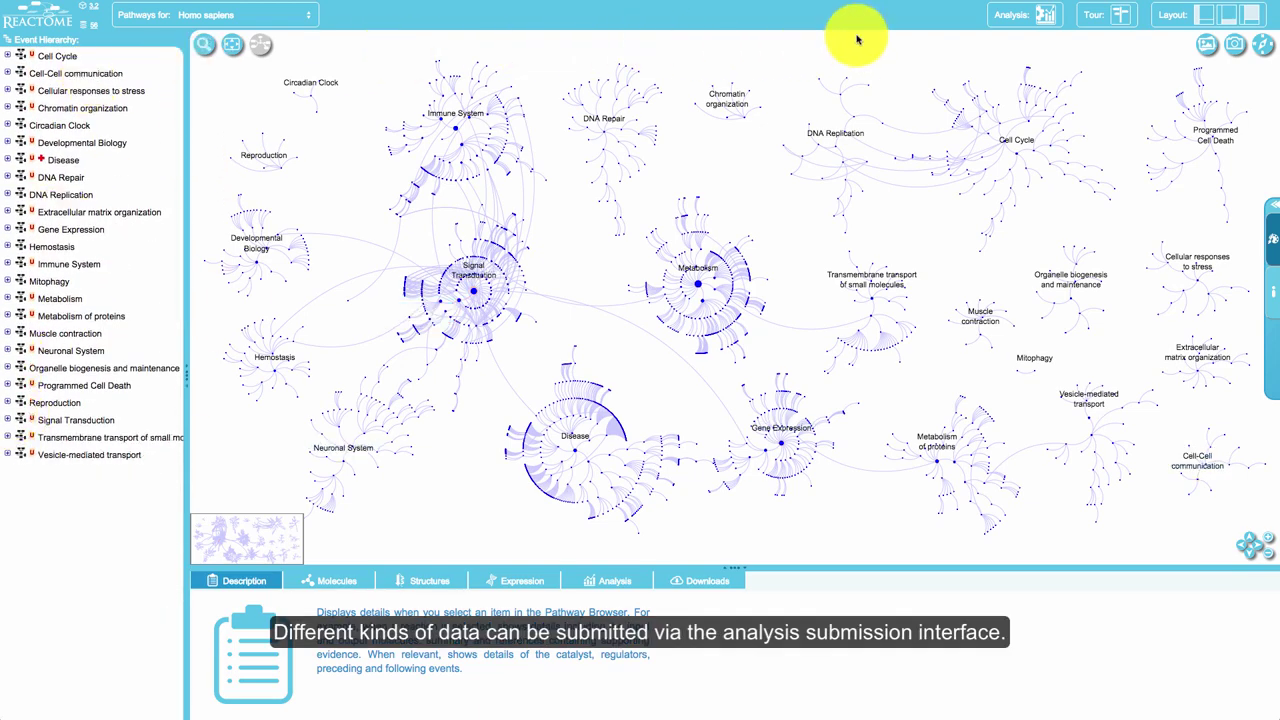
# Paste the gene expression data set into the analysis submission form and continue to the analysis options
pyautogui.click(1045, 15)
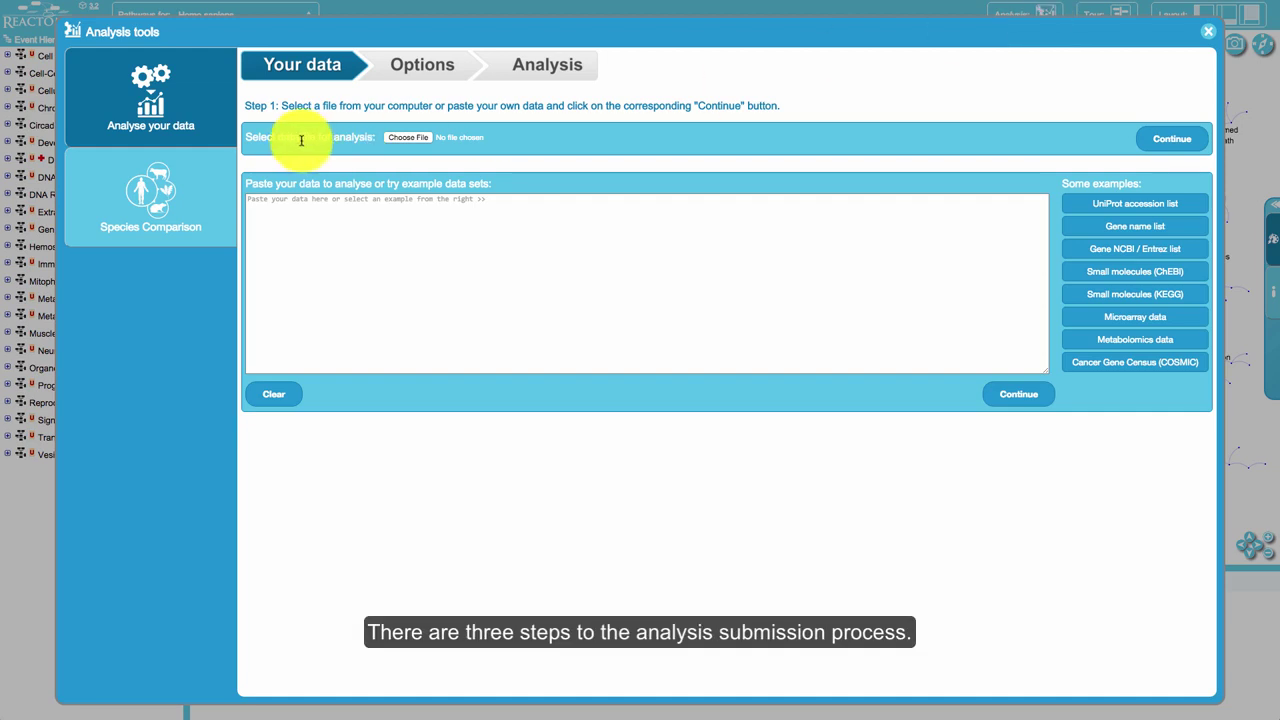
pyautogui.hotkey('ctrl', 'v')
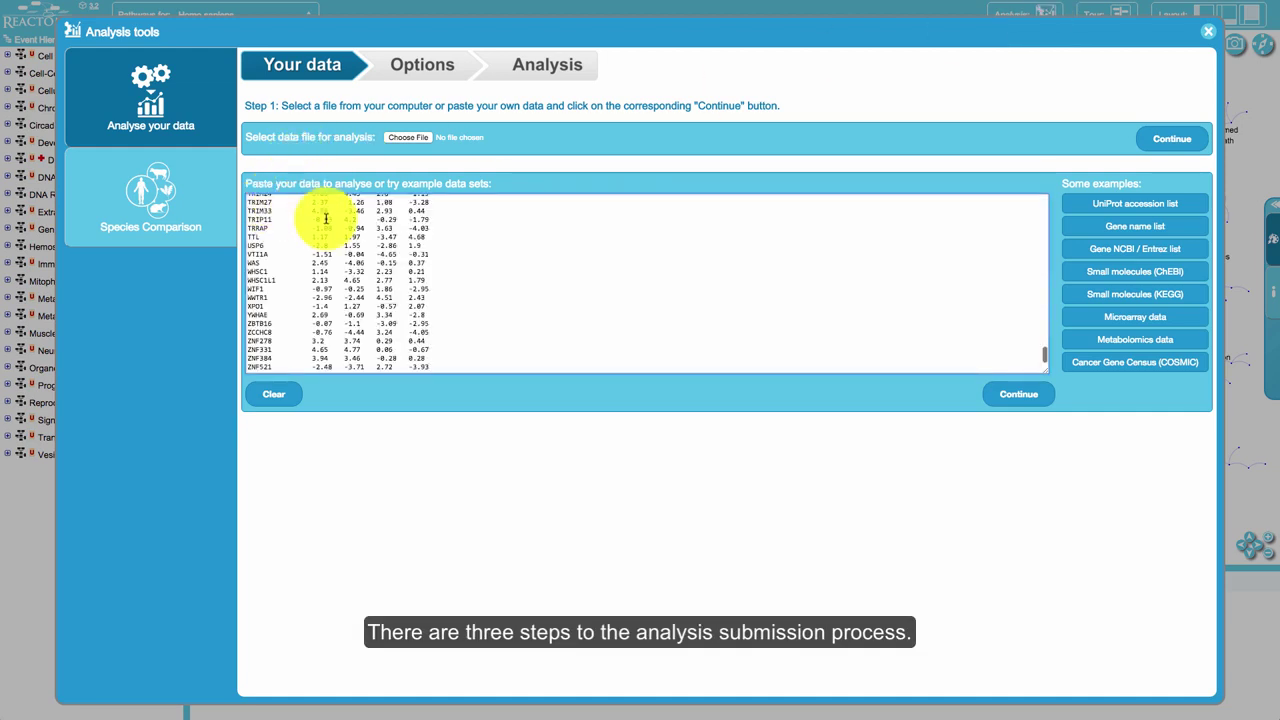
pyautogui.click(1020, 394)
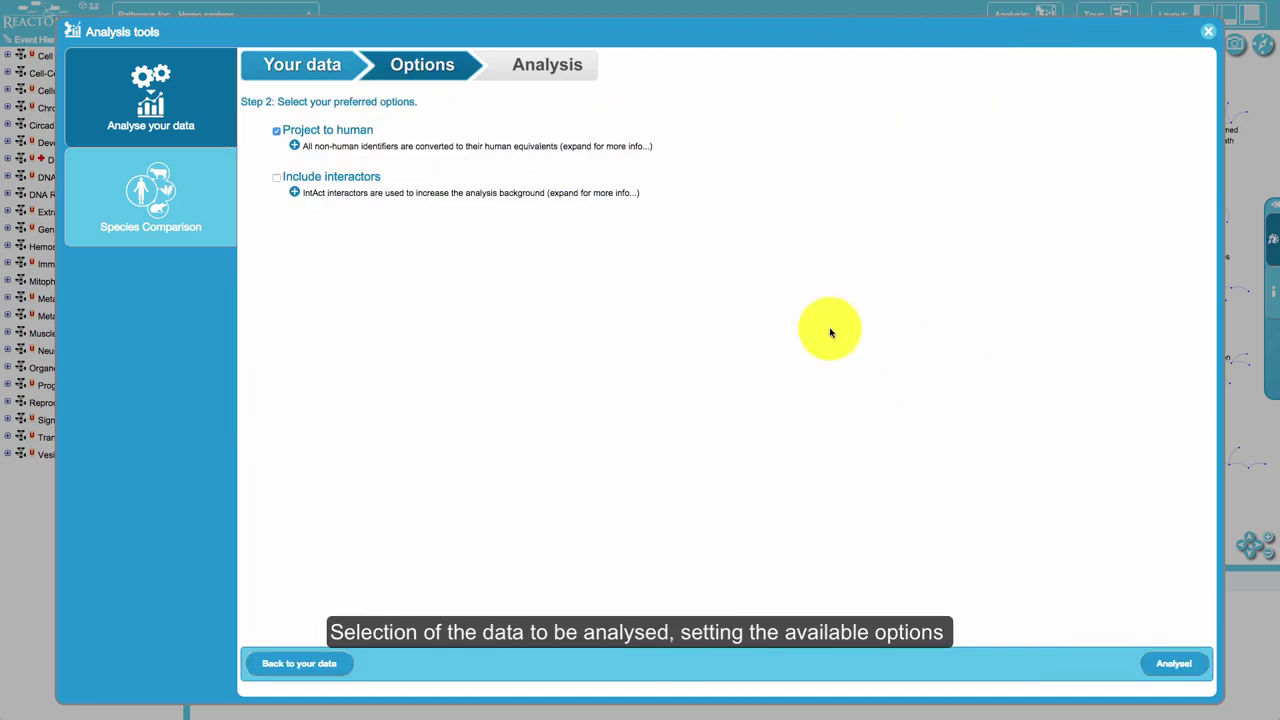
# Examine the inline documentation of the Project to human and Include interactors options
pyautogui.click(295, 147)
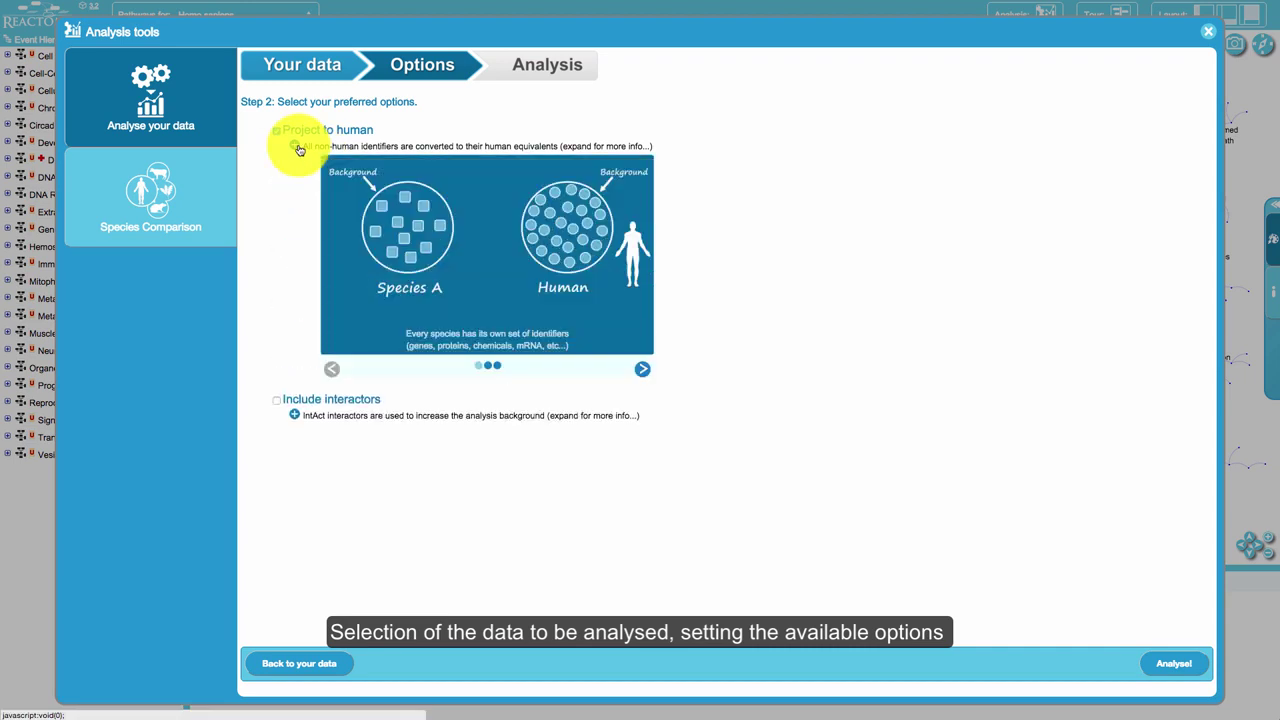
pyautogui.click(644, 369)
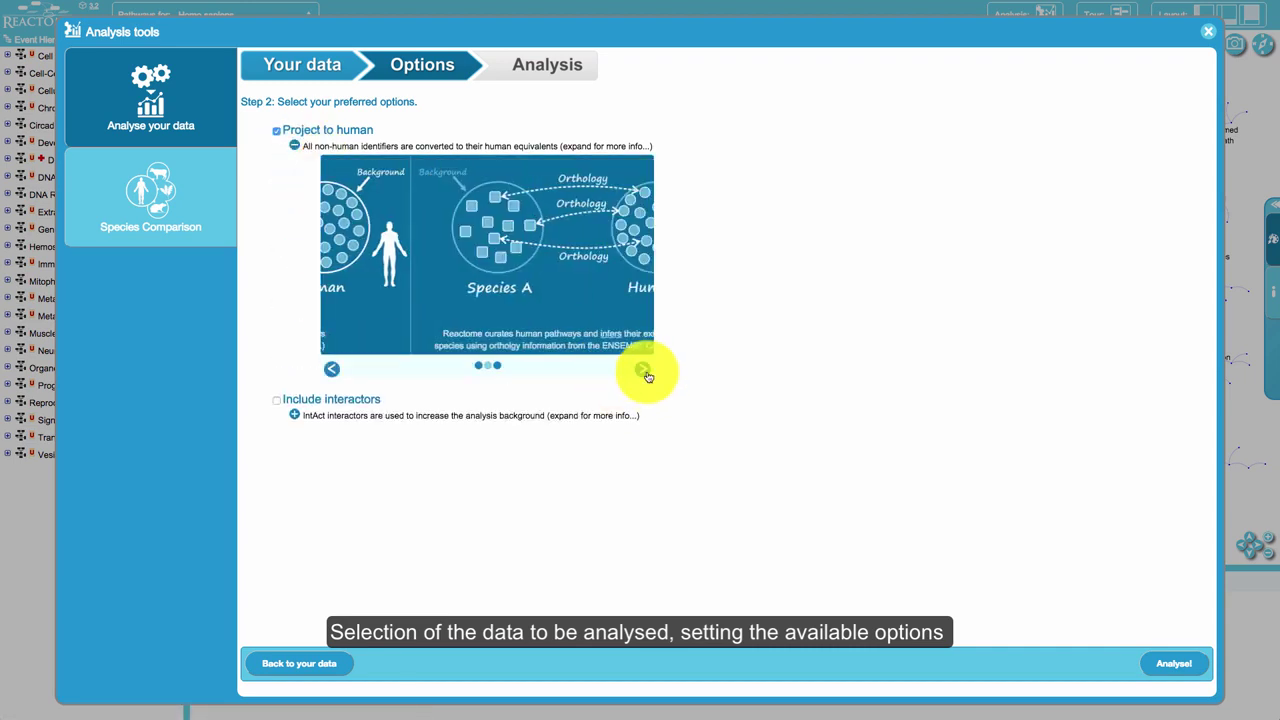
pyautogui.click(294, 146)
pyautogui.click(294, 192)
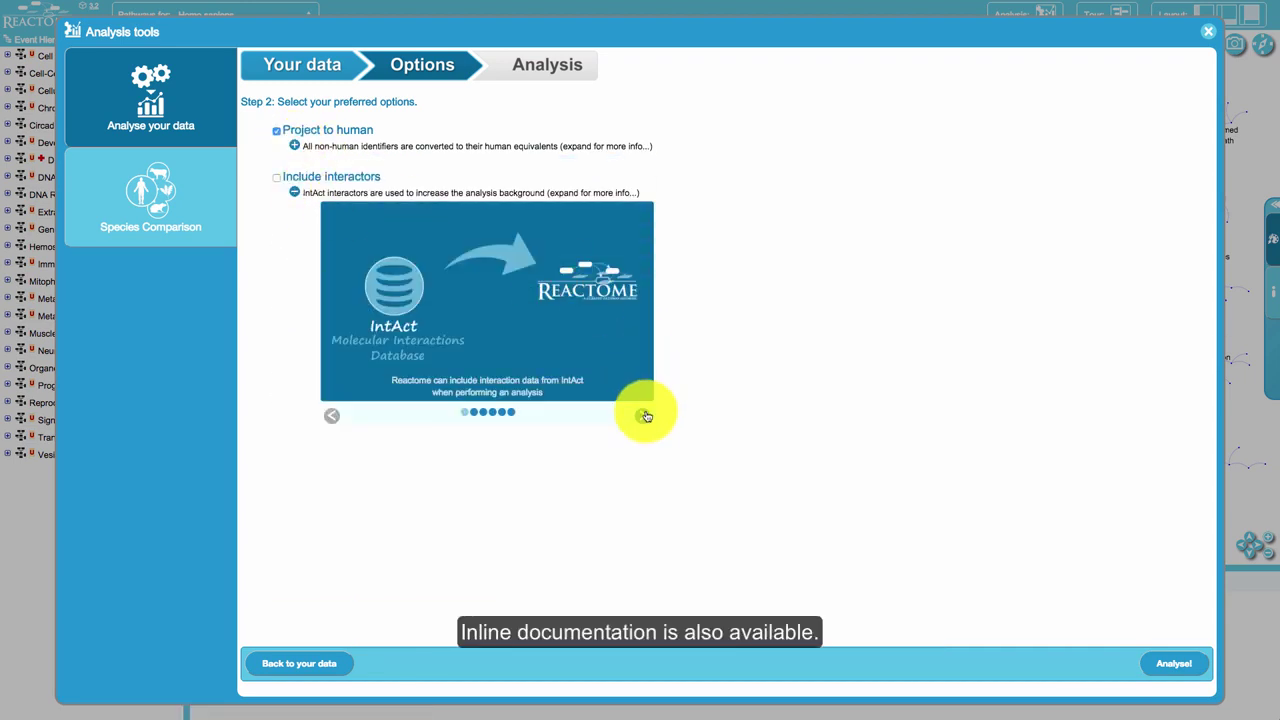
pyautogui.click(644, 416)
pyautogui.click(644, 416)
pyautogui.click(644, 416)
pyautogui.click(644, 416)
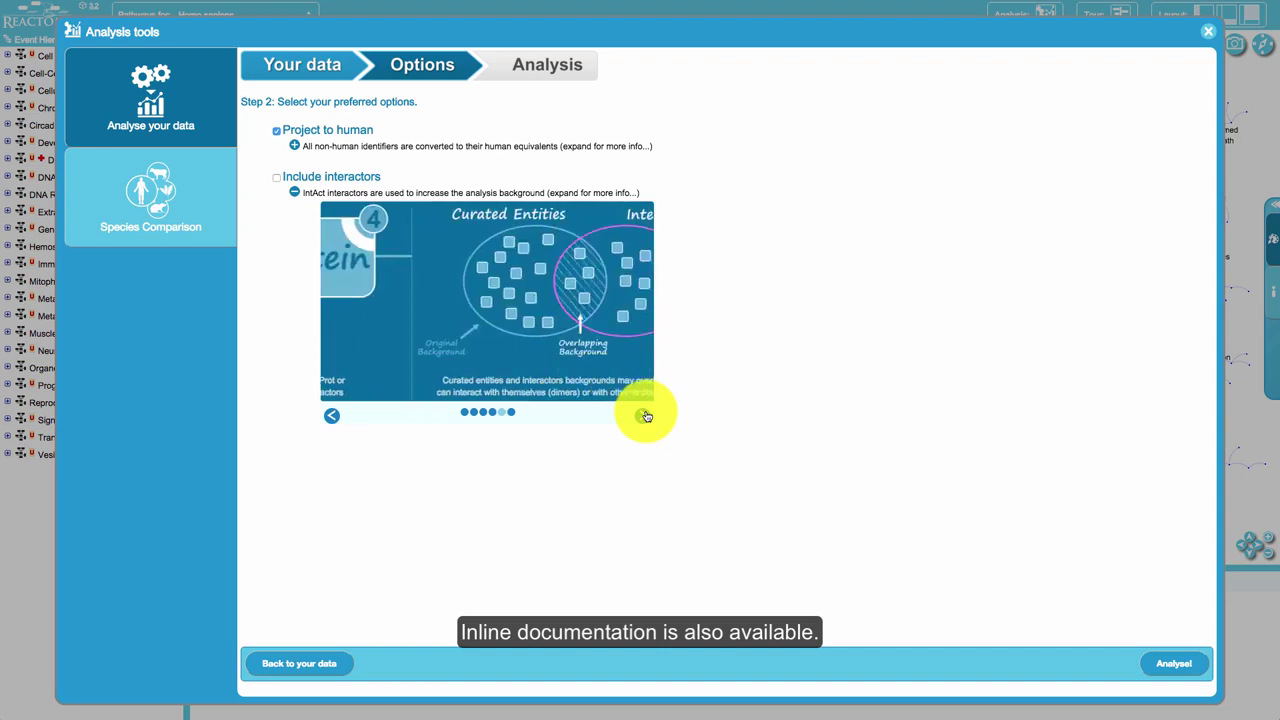
pyautogui.click(644, 416)
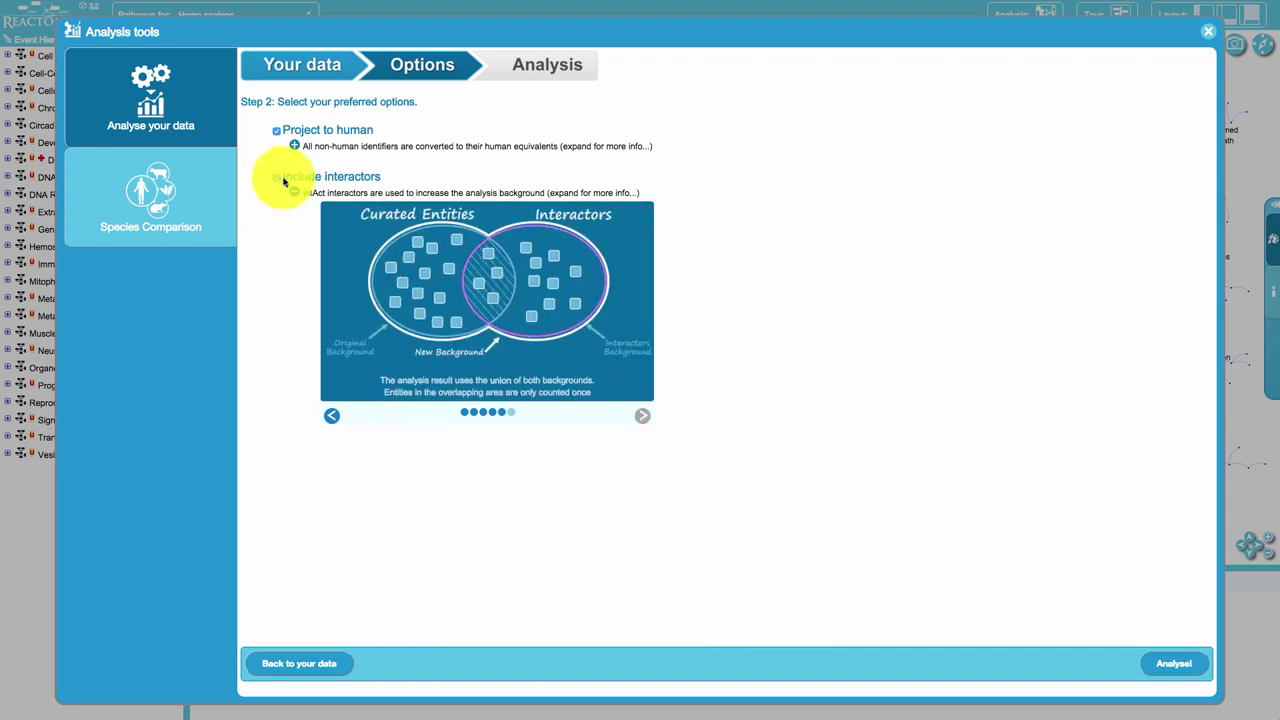
# Run the analysis with Project to human and Include interactors enabled, and select Visual phototransduction in the results
pyautogui.click(1162, 664)
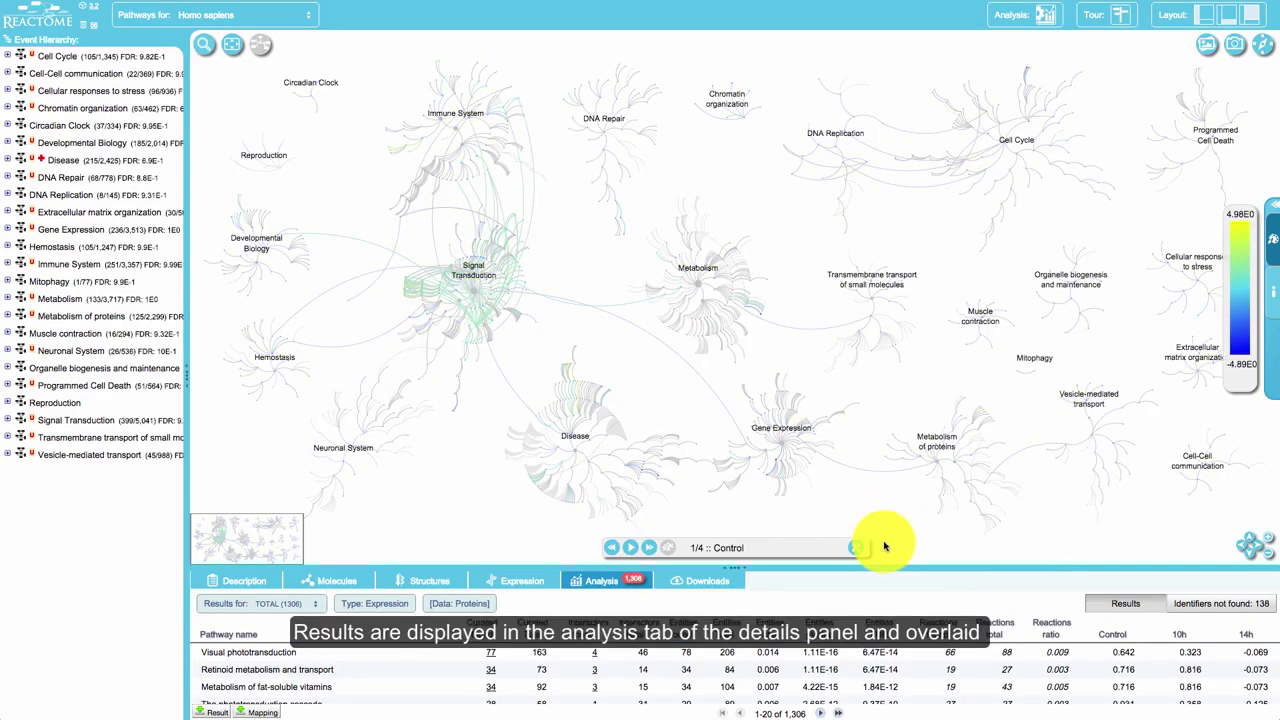
pyautogui.scroll(-5, 465, 664)
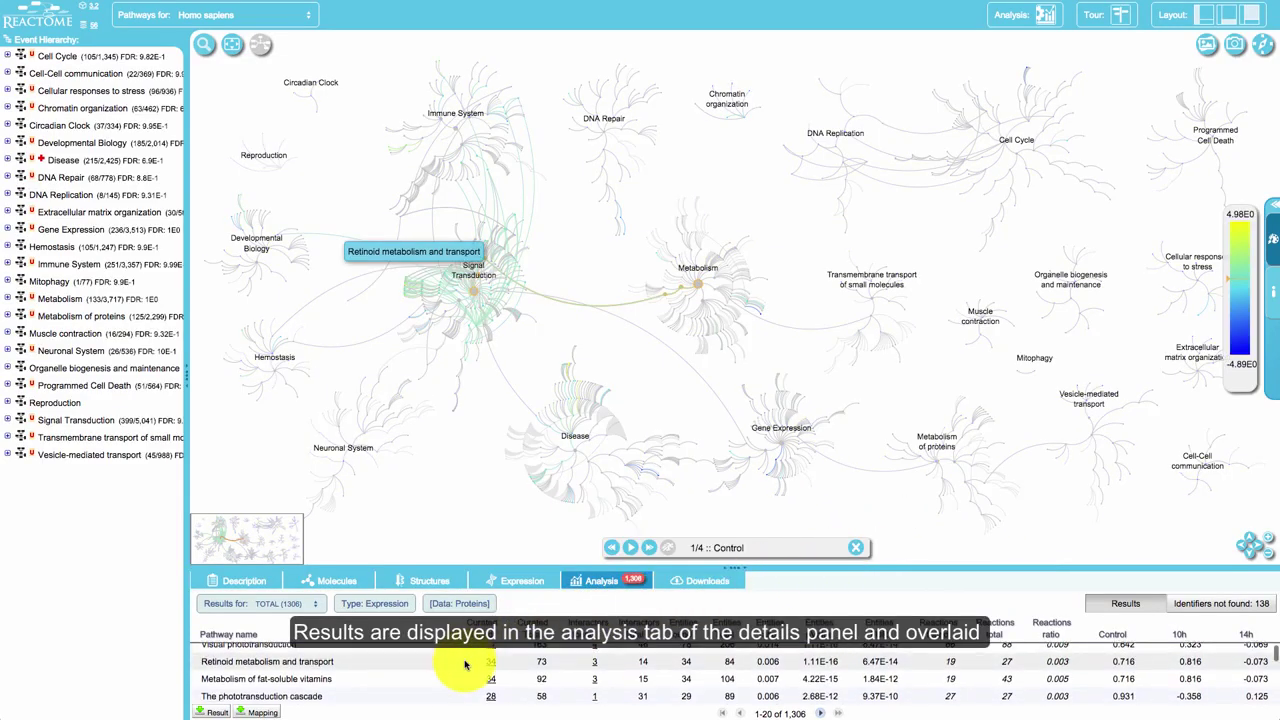
pyautogui.scroll(-1, 465, 664)
pyautogui.scroll(5, 465, 664)
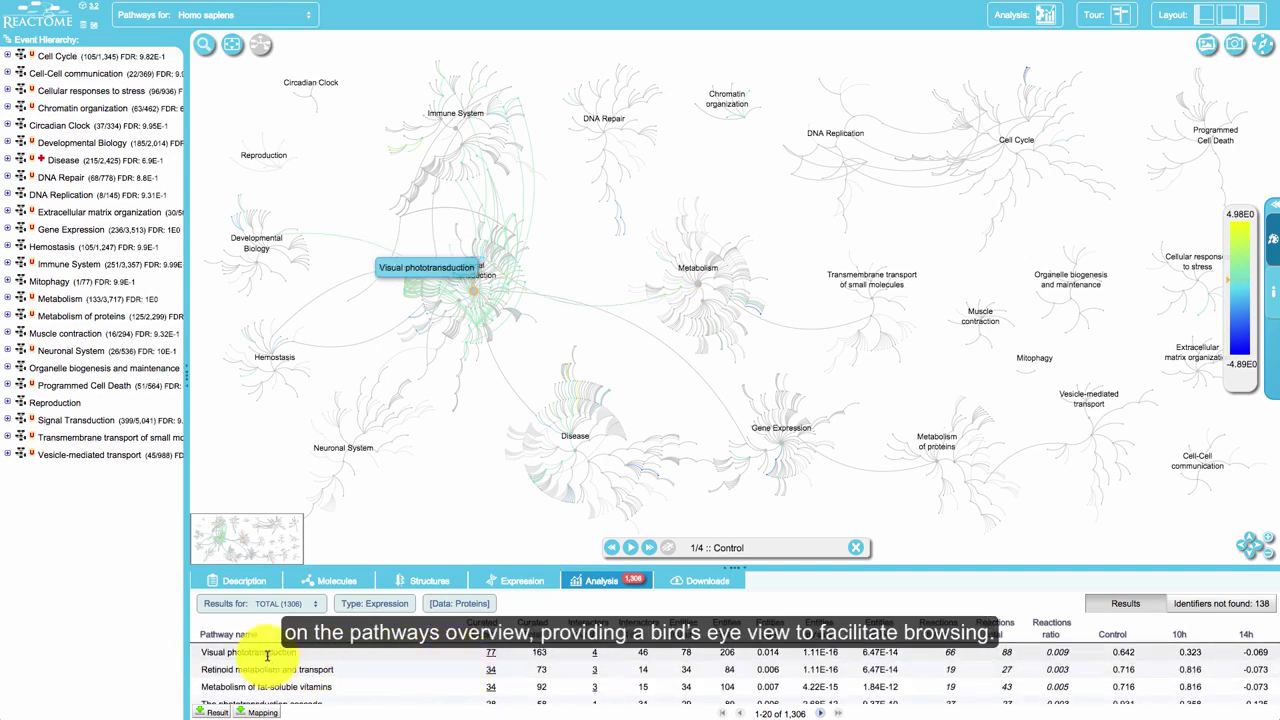
pyautogui.click(267, 653)
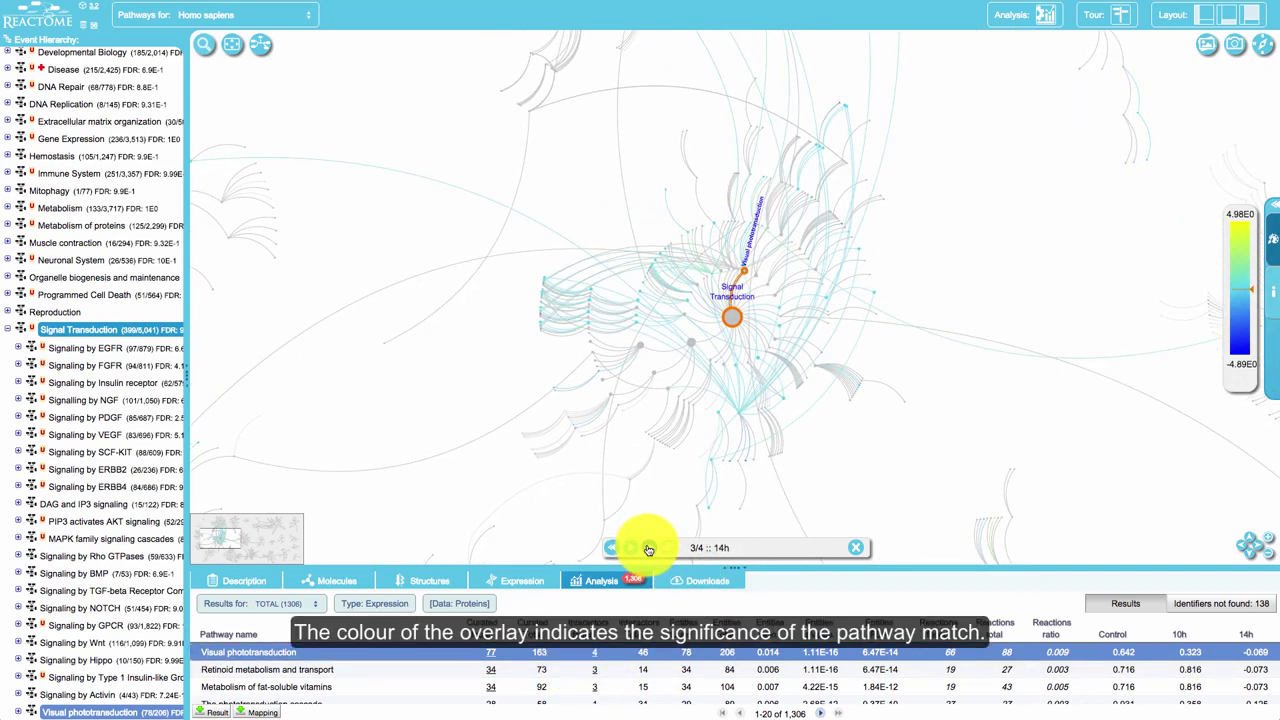
# Step the expression overlay back to the Control time point and open the Visual phototransduction pathway diagram
pyautogui.click(613, 549)
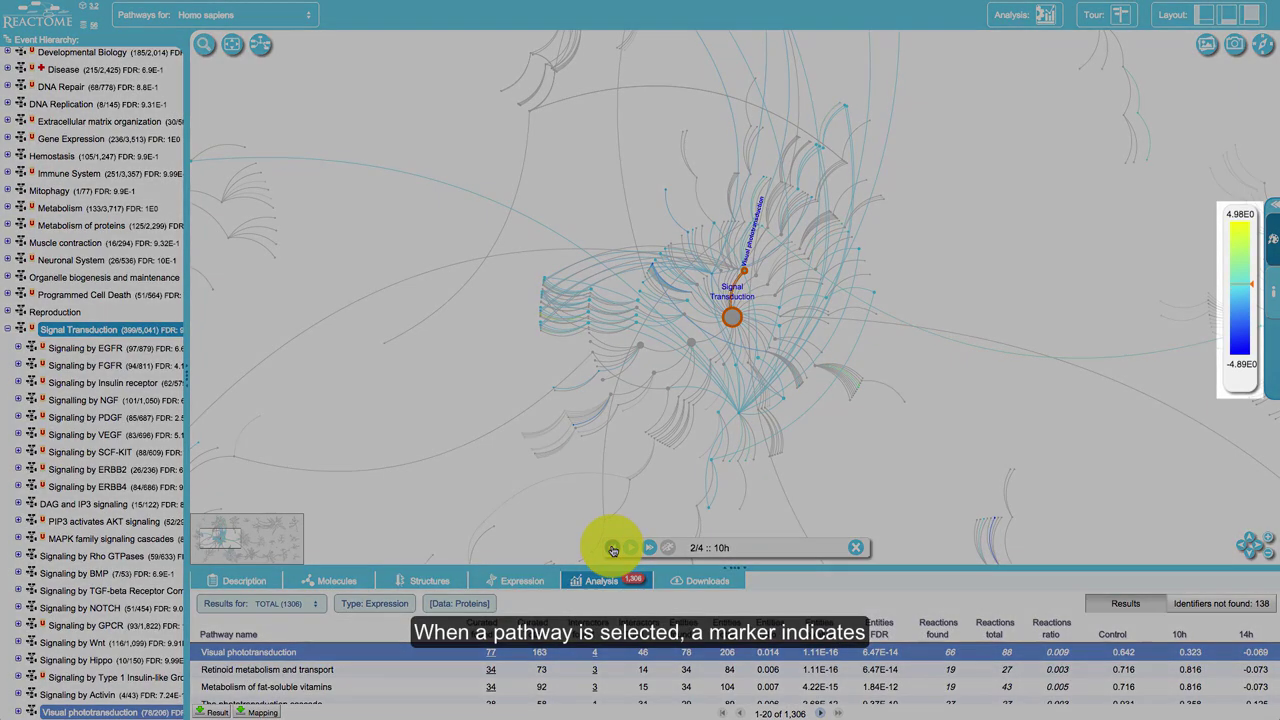
pyautogui.click(613, 549)
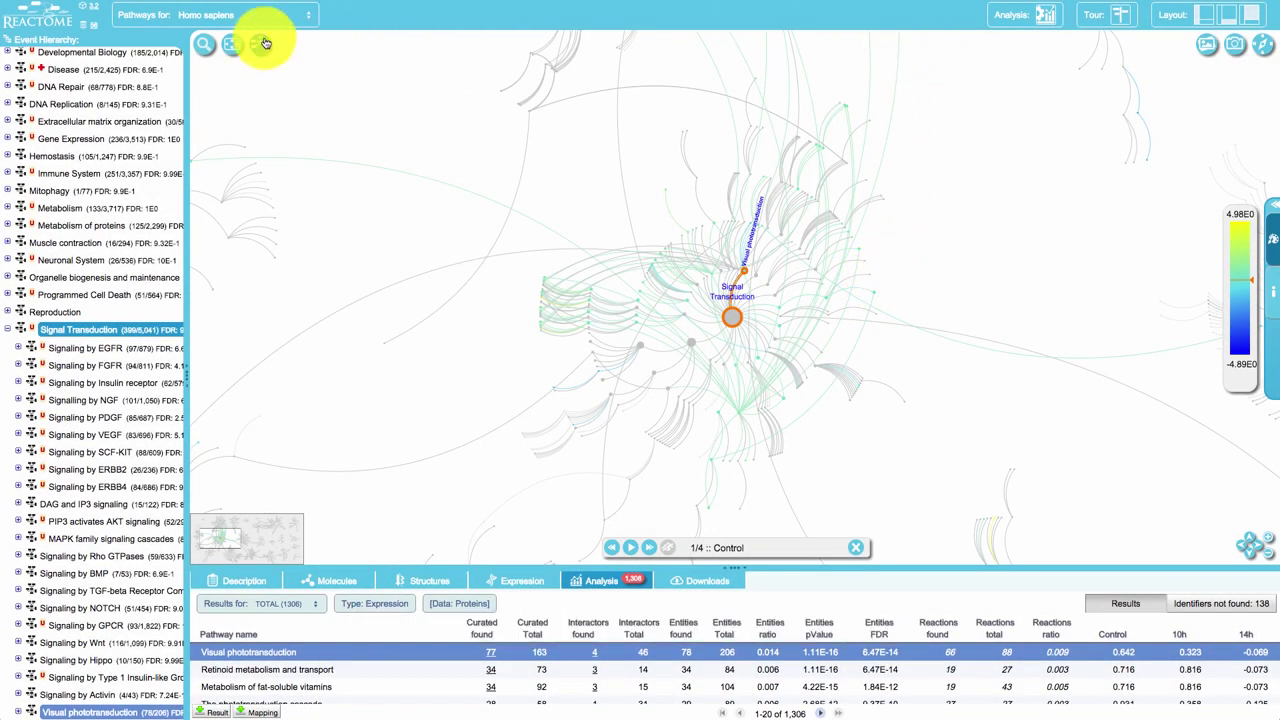
pyautogui.click(264, 44)
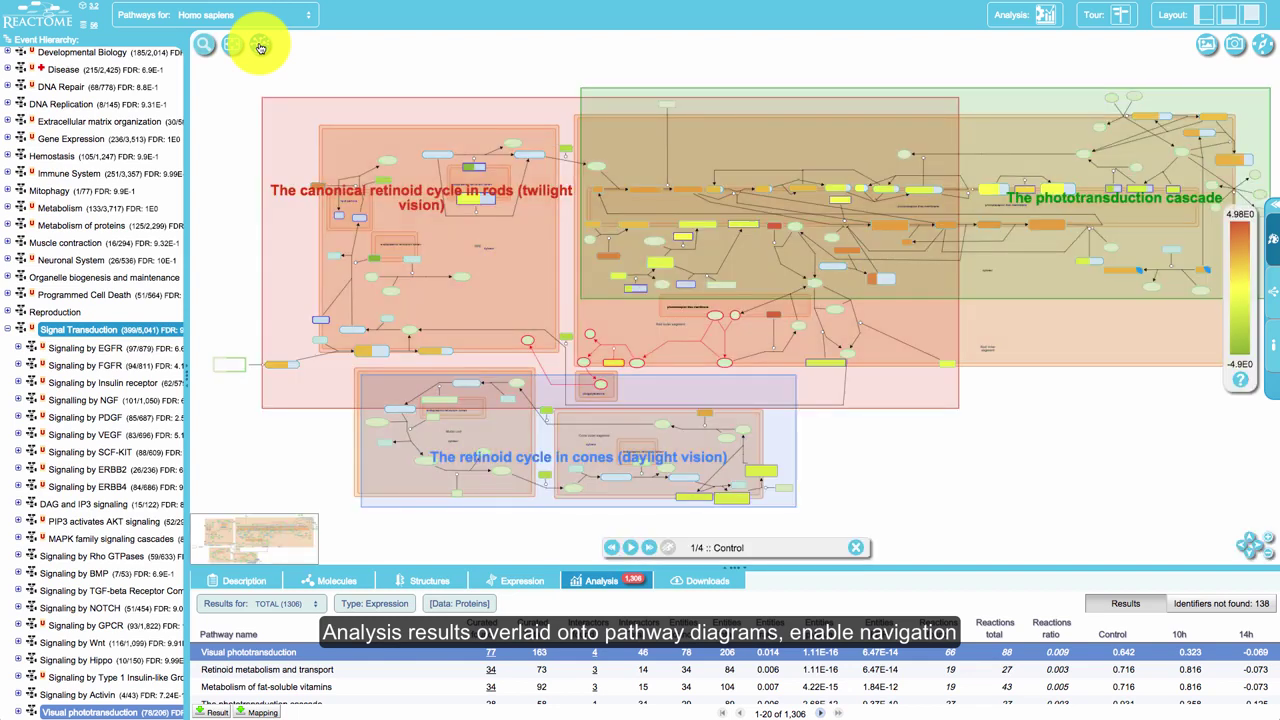
# Play the expression overlay through its time points and select the p-S478-RGS9-1:GNB5:RGS9BP complex in the photoreceptor disc membrane
pyautogui.click(634, 553)
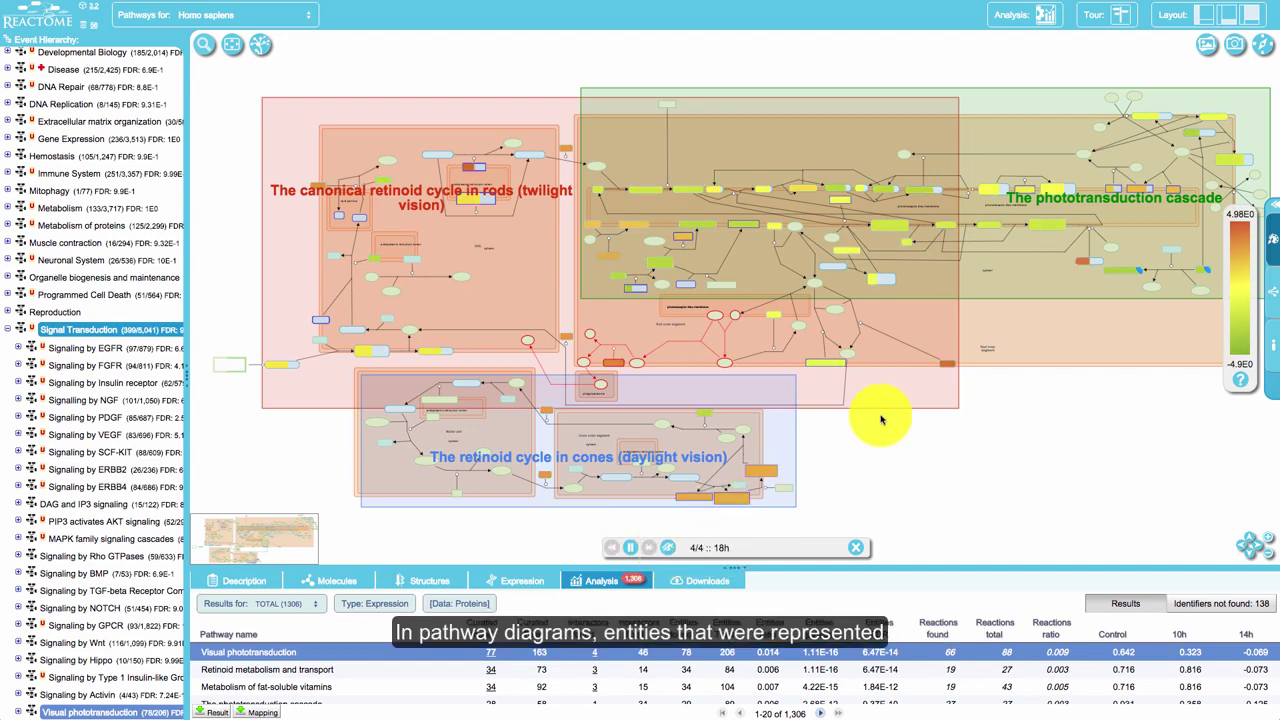
pyautogui.scroll(5, 1043, 200)
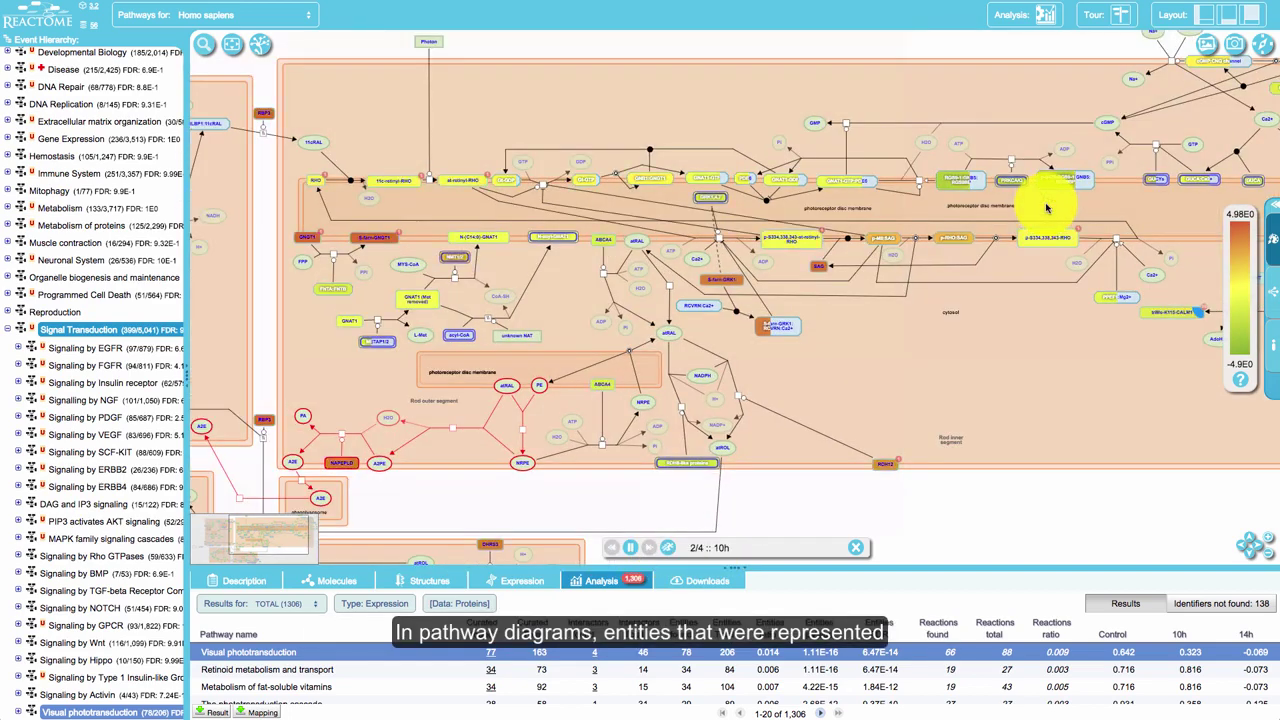
pyautogui.scroll(3, 1047, 207)
pyautogui.scroll(2, 1066, 188)
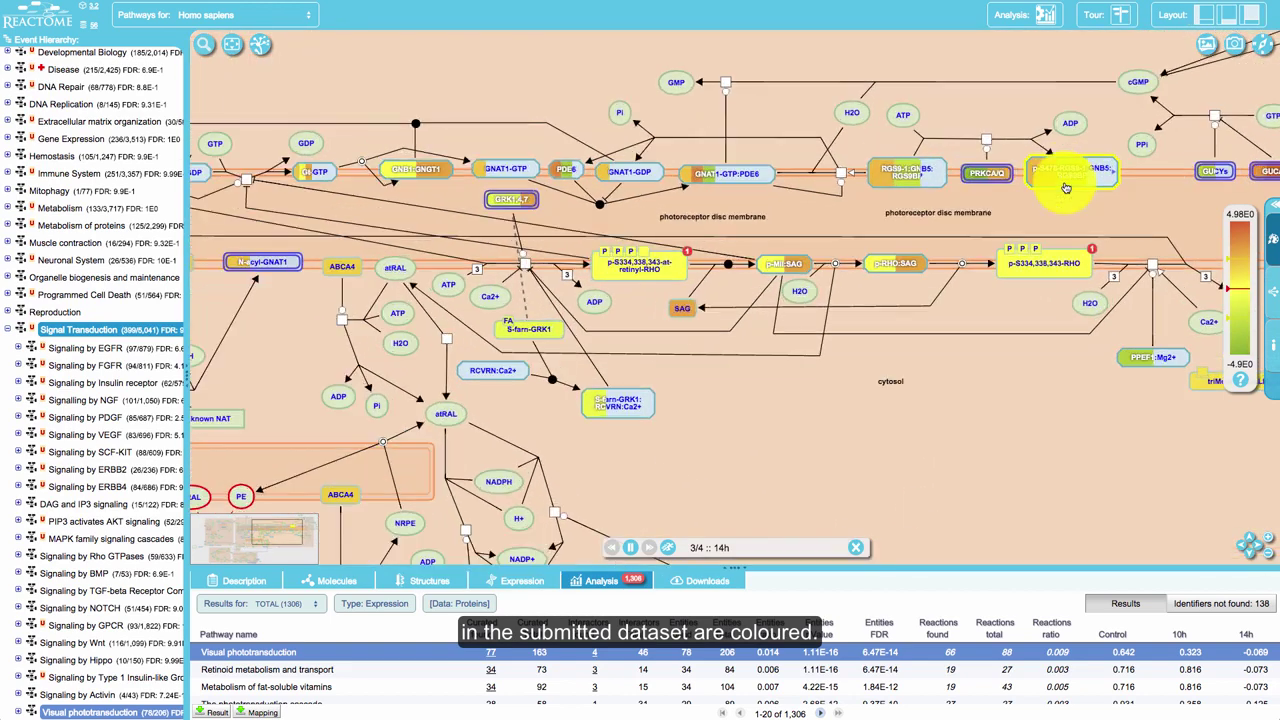
pyautogui.click(1066, 188)
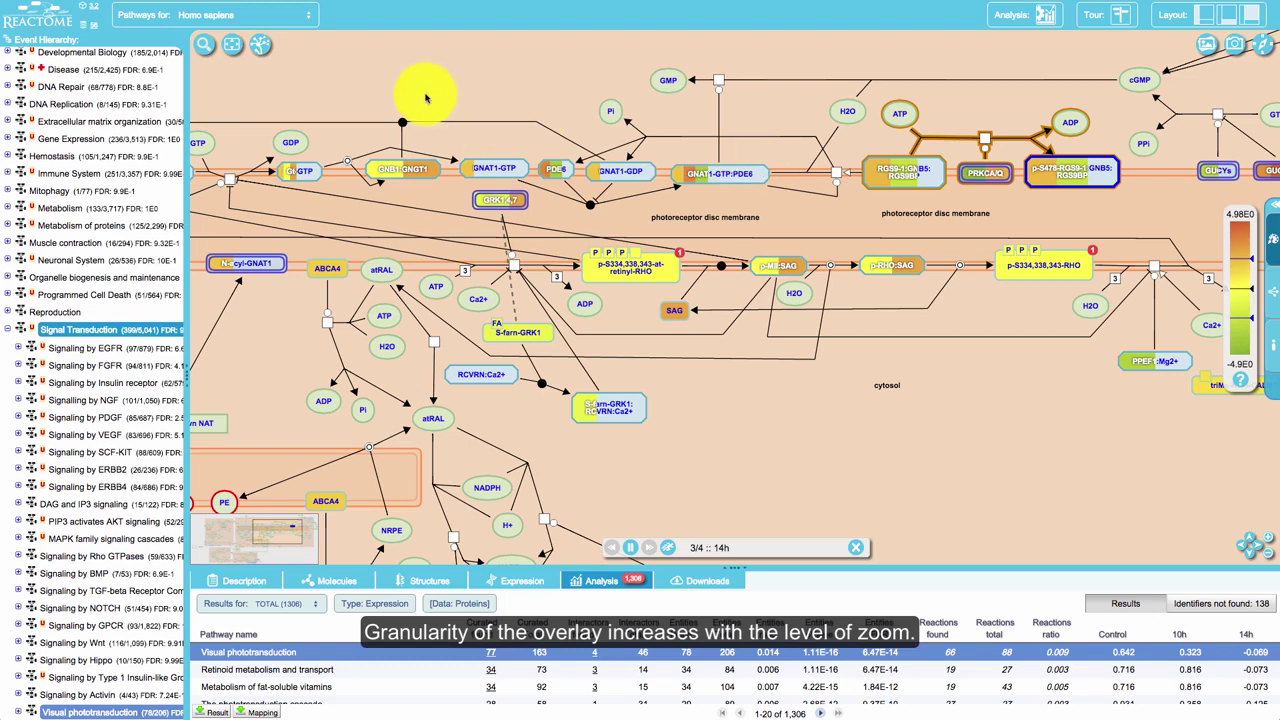
# Search the diagram for egfr and go from the EGFR interactor result to CALM1 [cytosol]
pyautogui.click(226, 72)
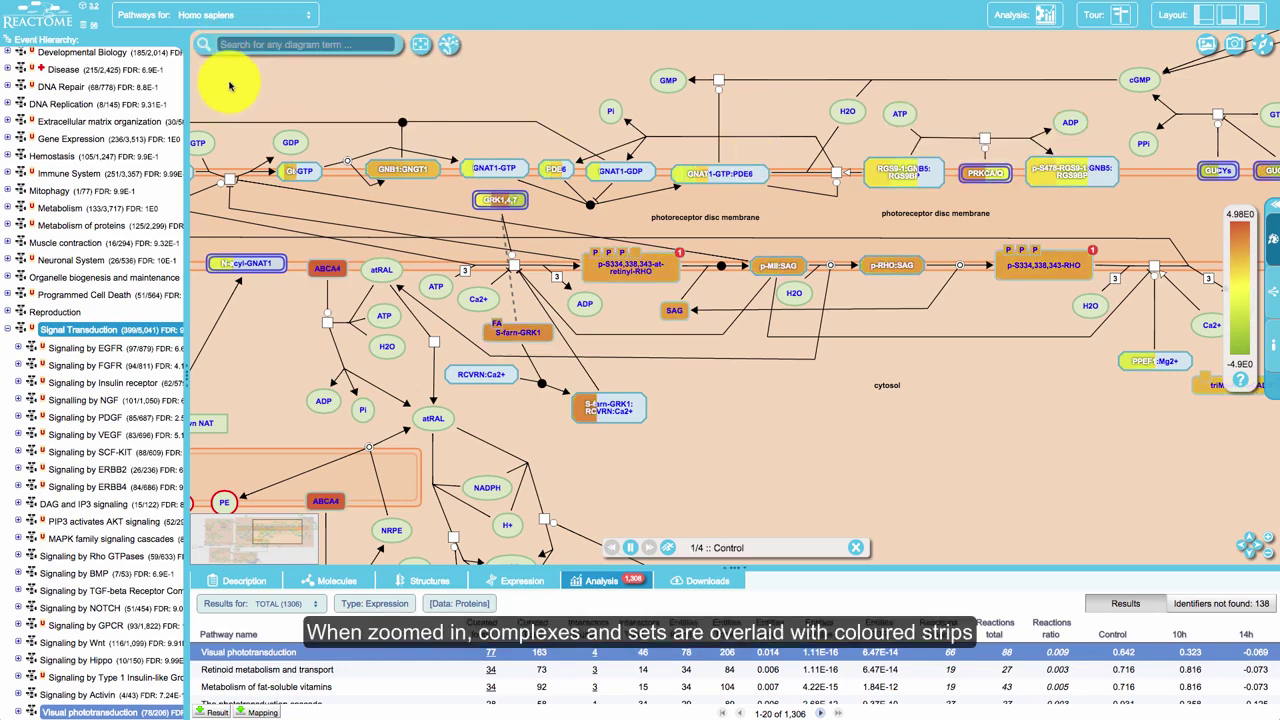
pyautogui.write('egfr')
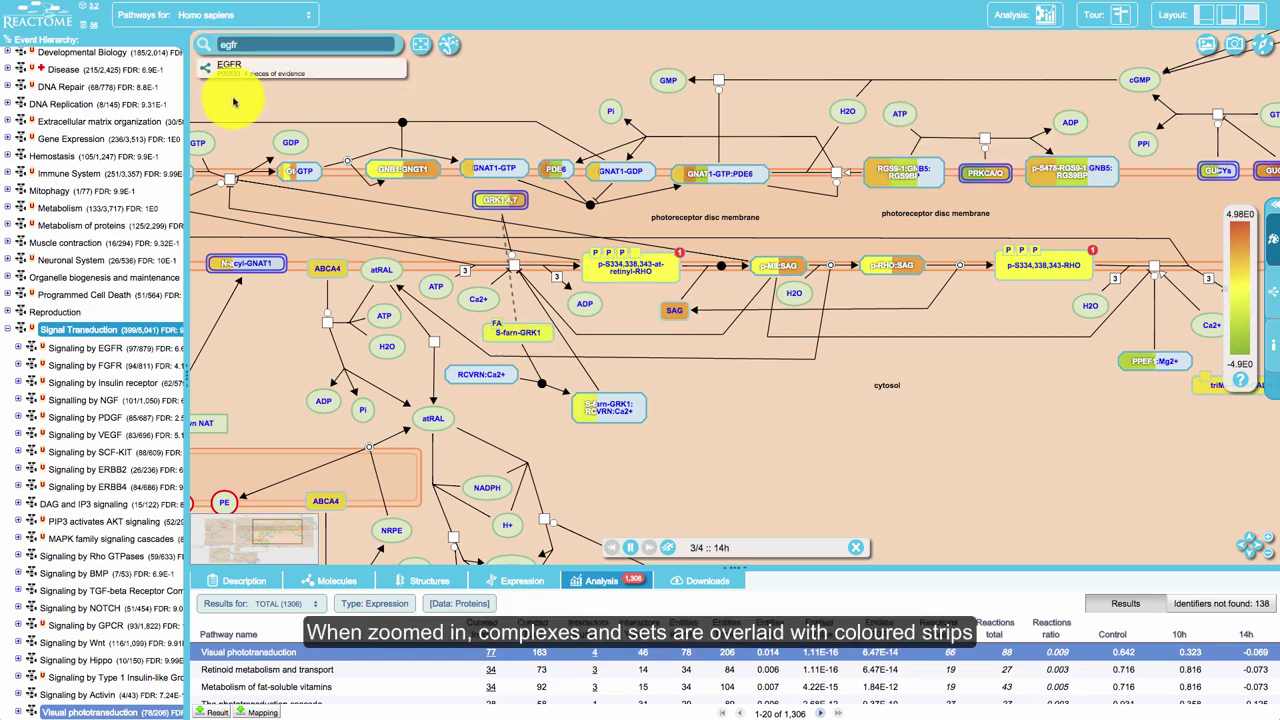
pyautogui.click(238, 67)
pyautogui.click(257, 168)
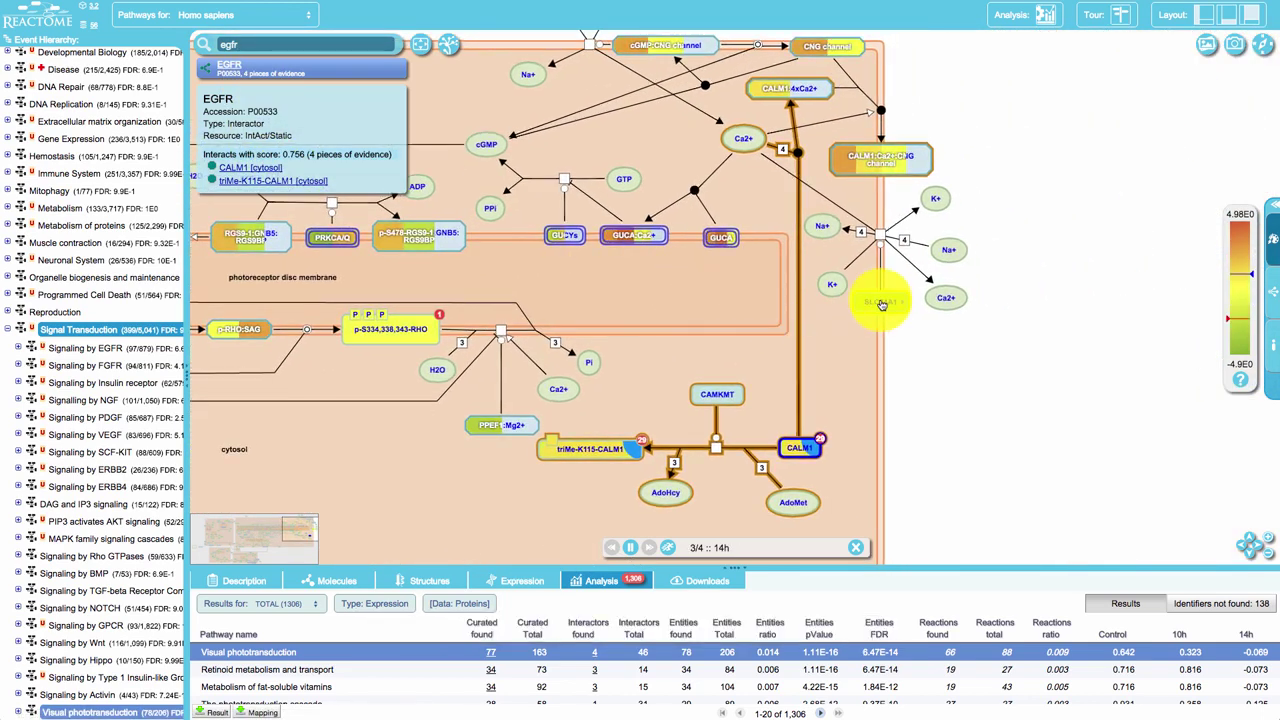
# Display the interactors of CALM1 and open its molecule details window, placing it clear of the interactor nodes
pyautogui.click(820, 440)
pyautogui.moveTo(823, 440); pyautogui.dragTo(815, 245)
pyautogui.rightClick(772, 281)
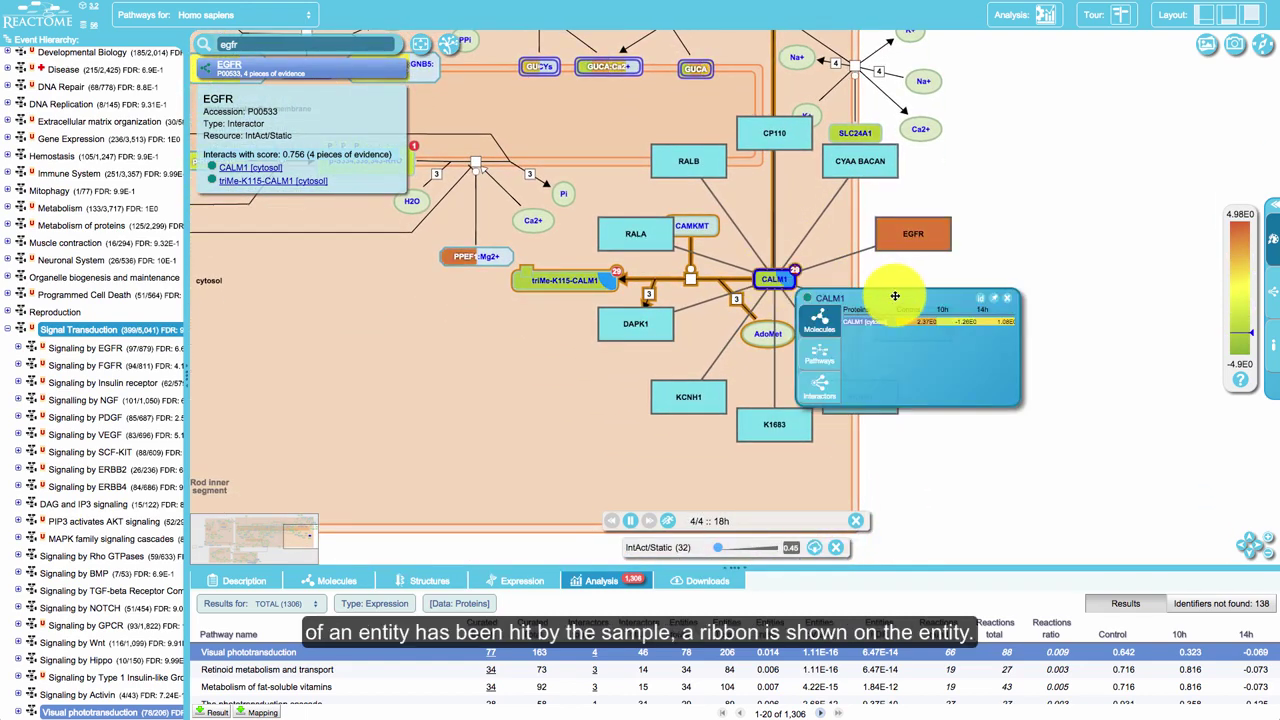
pyautogui.moveTo(895, 296); pyautogui.dragTo(451, 308)
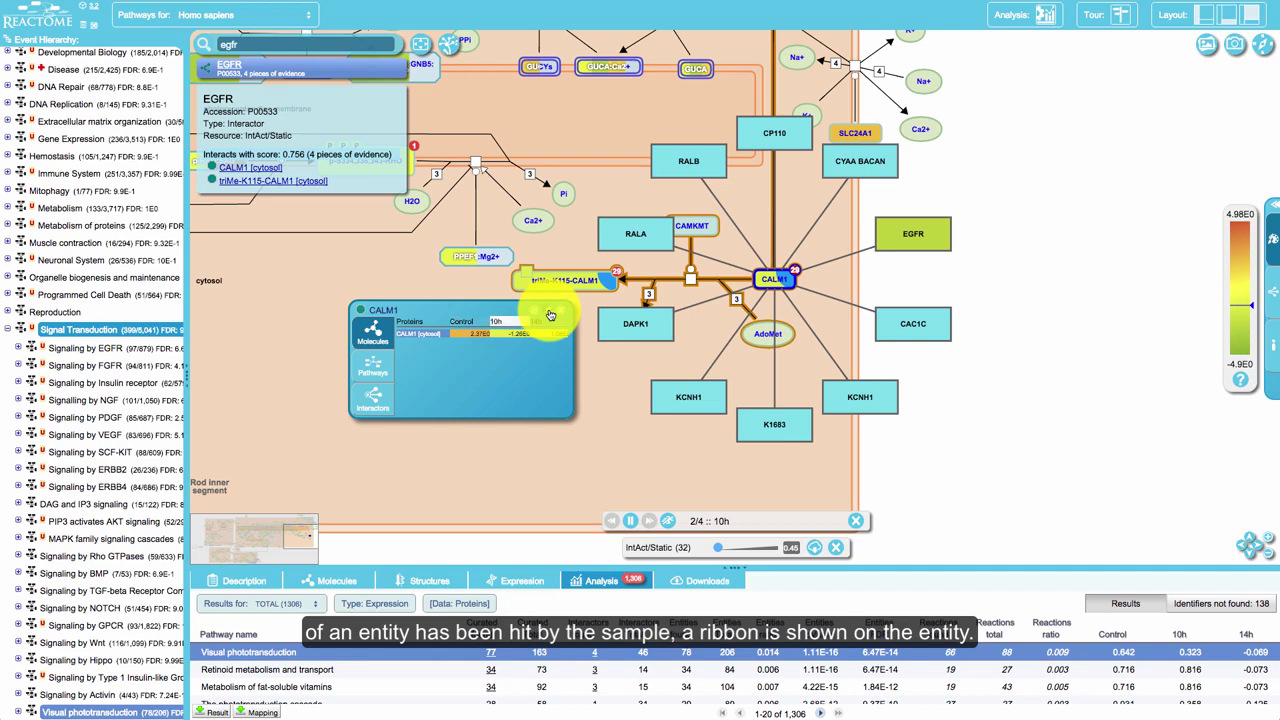